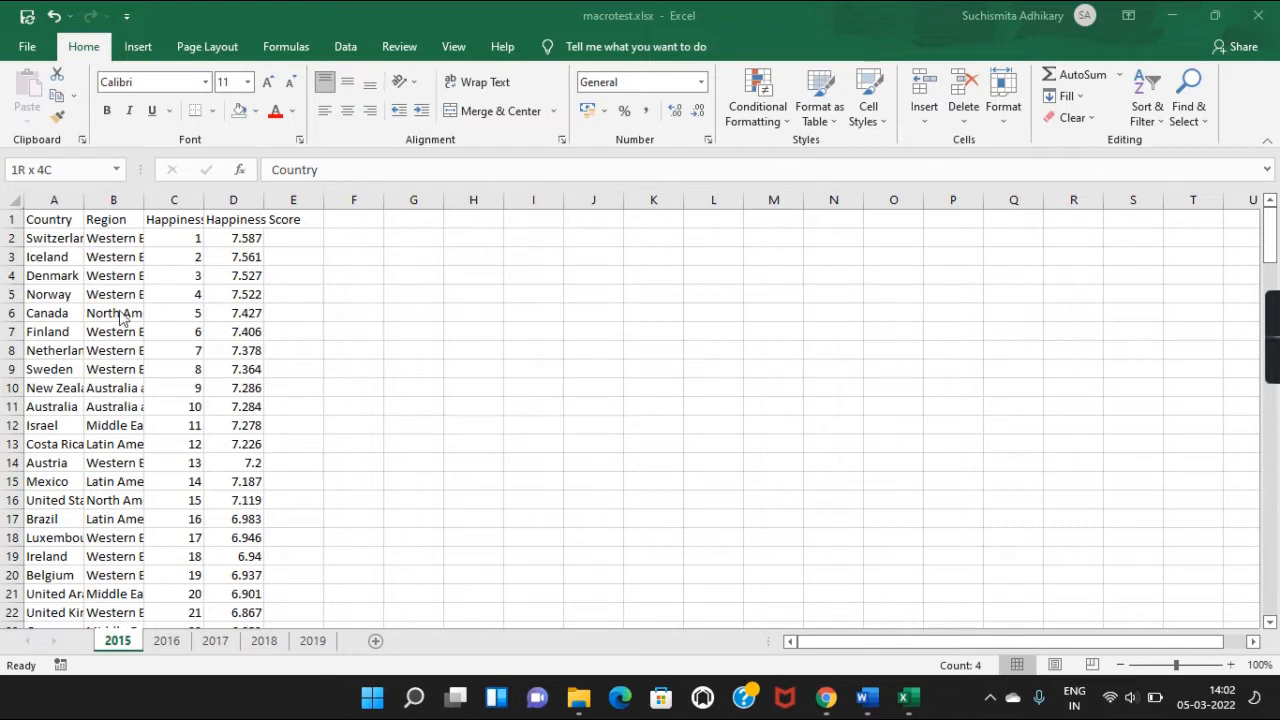
# Look over the 2016, 2017, 2018 and 2019 sheets, then return to 2015.
pyautogui.click(55, 218)
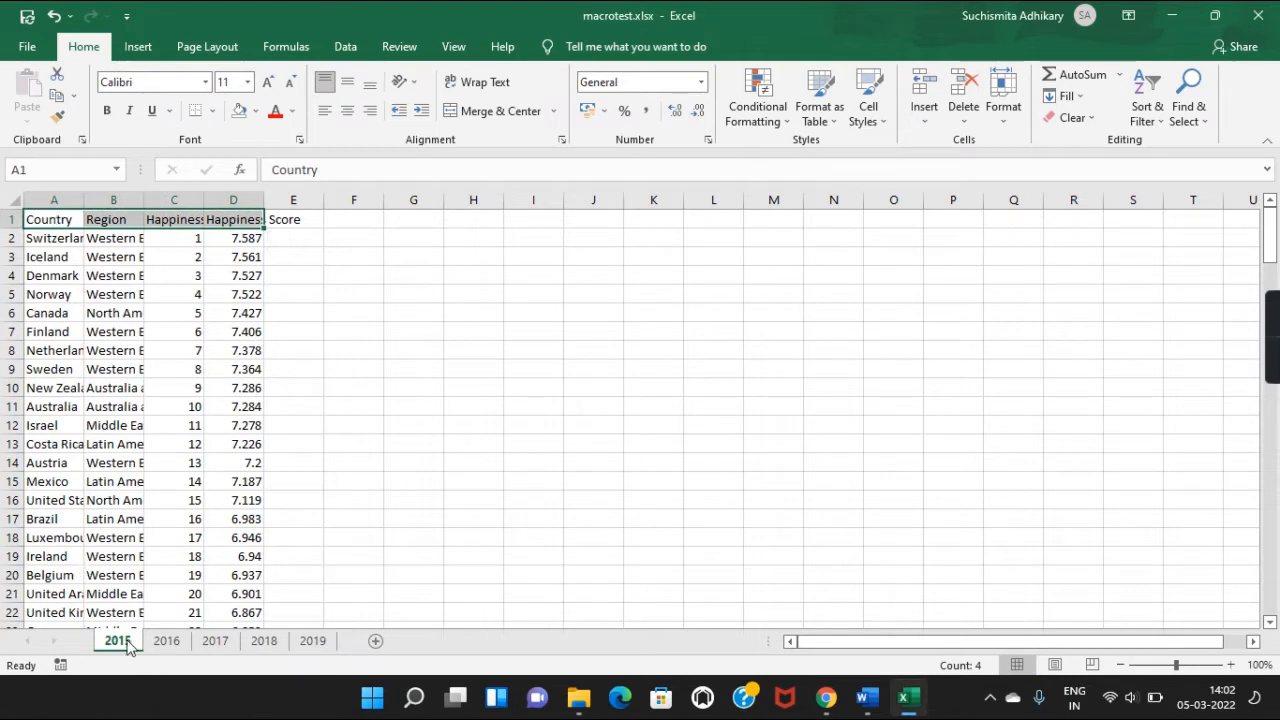
pyautogui.click(58, 222)
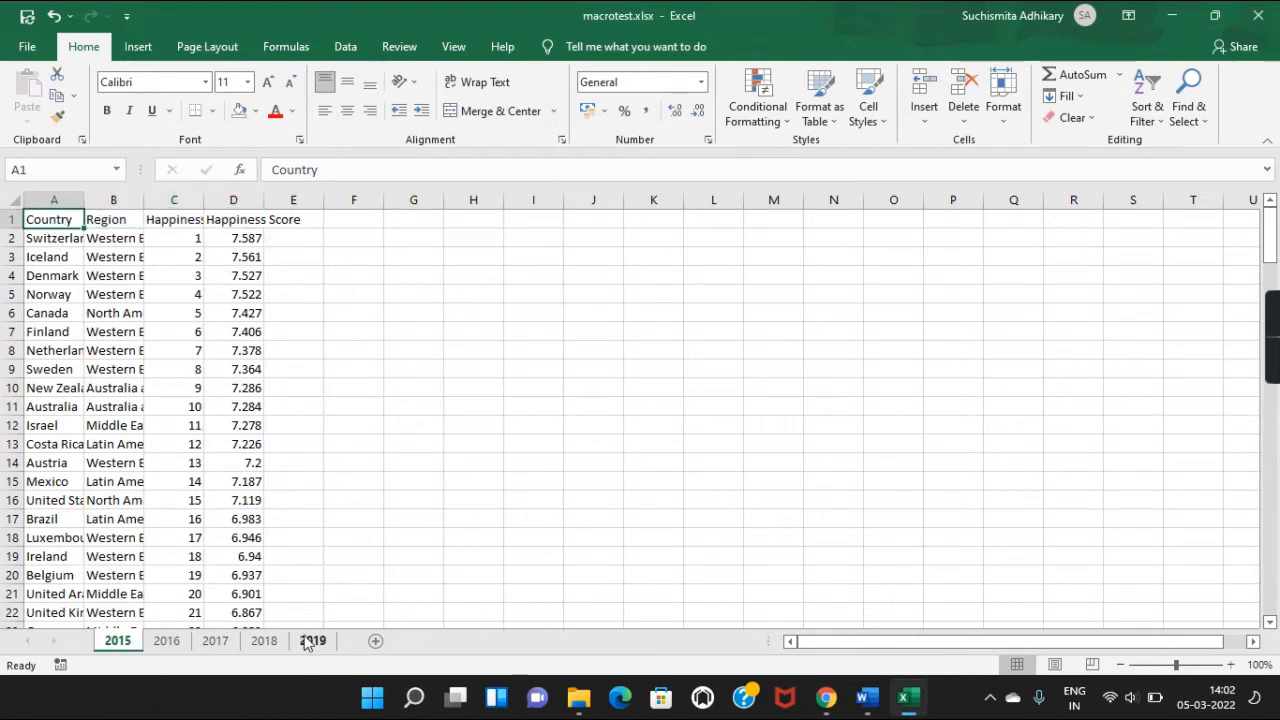
pyautogui.click(164, 643)
pyautogui.click(216, 645)
pyautogui.click(264, 642)
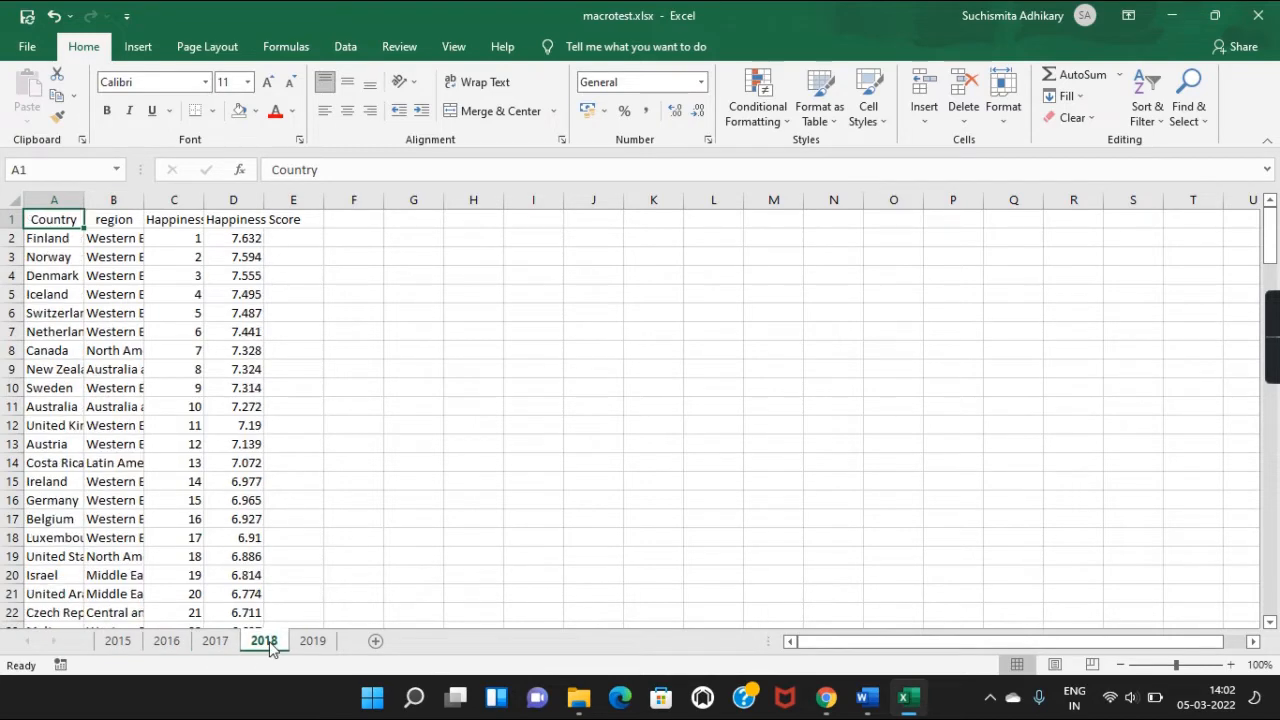
pyautogui.click(316, 641)
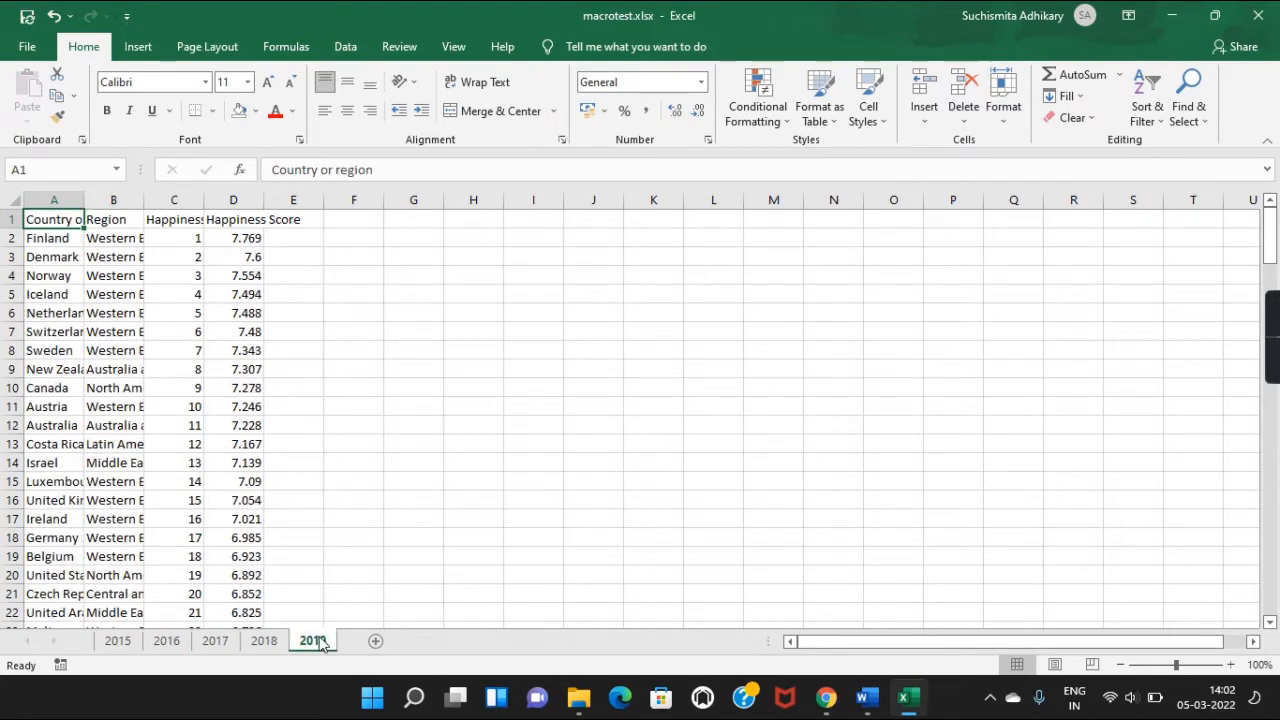
pyautogui.click(117, 642)
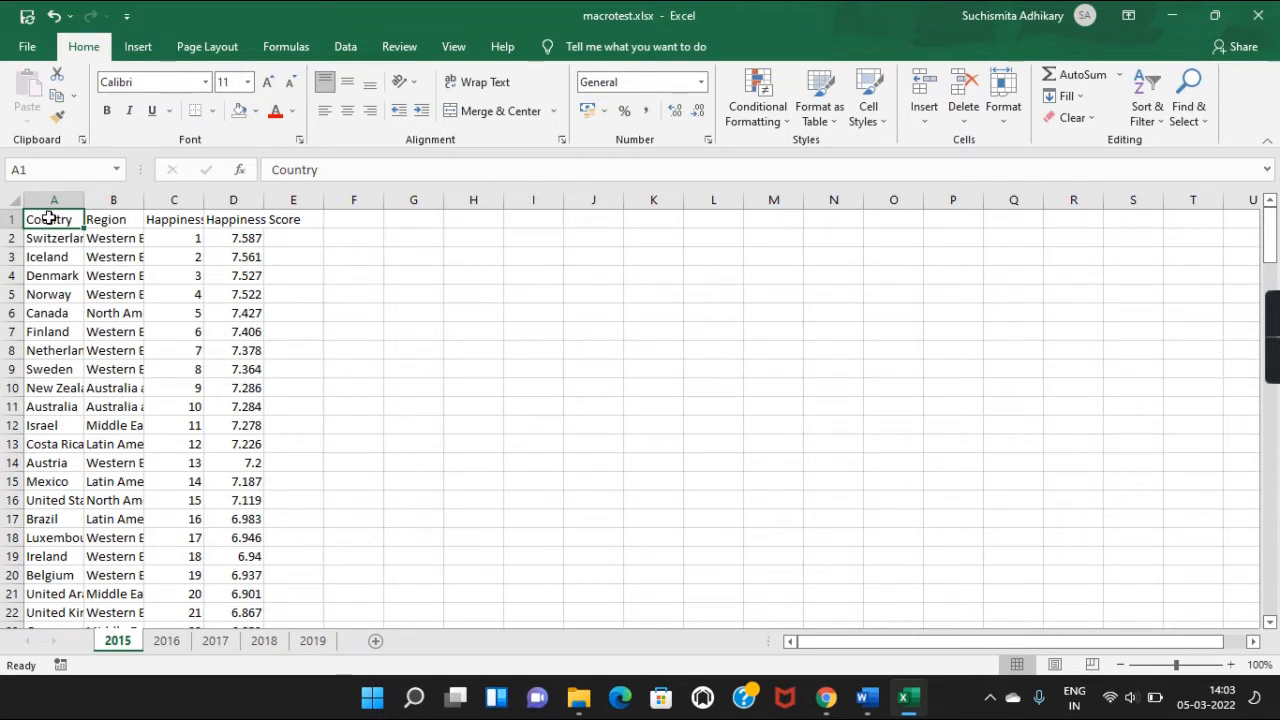
# Check the A1:D1 headers and cell C5, then revisit the 2016–2018 sheets before returning to 2015.
pyautogui.keyDown('shift'); pyautogui.click(221, 221); pyautogui.keyUp('shift')
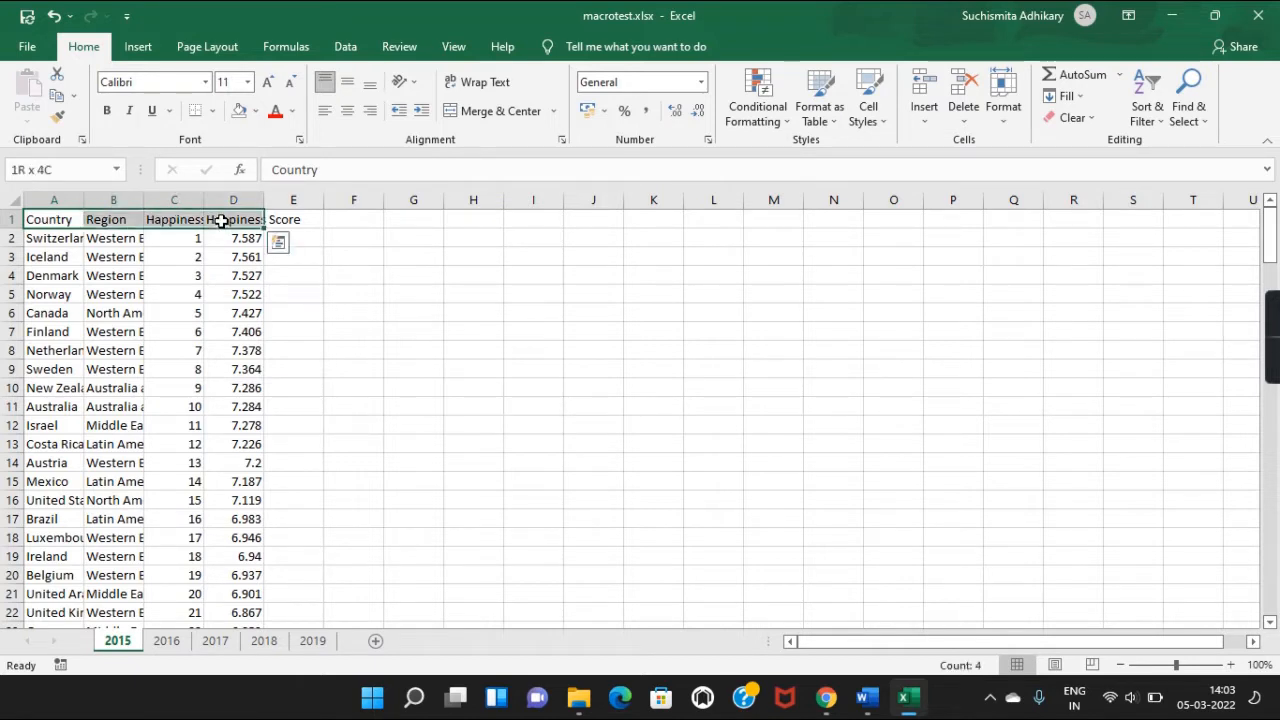
pyautogui.click(164, 290)
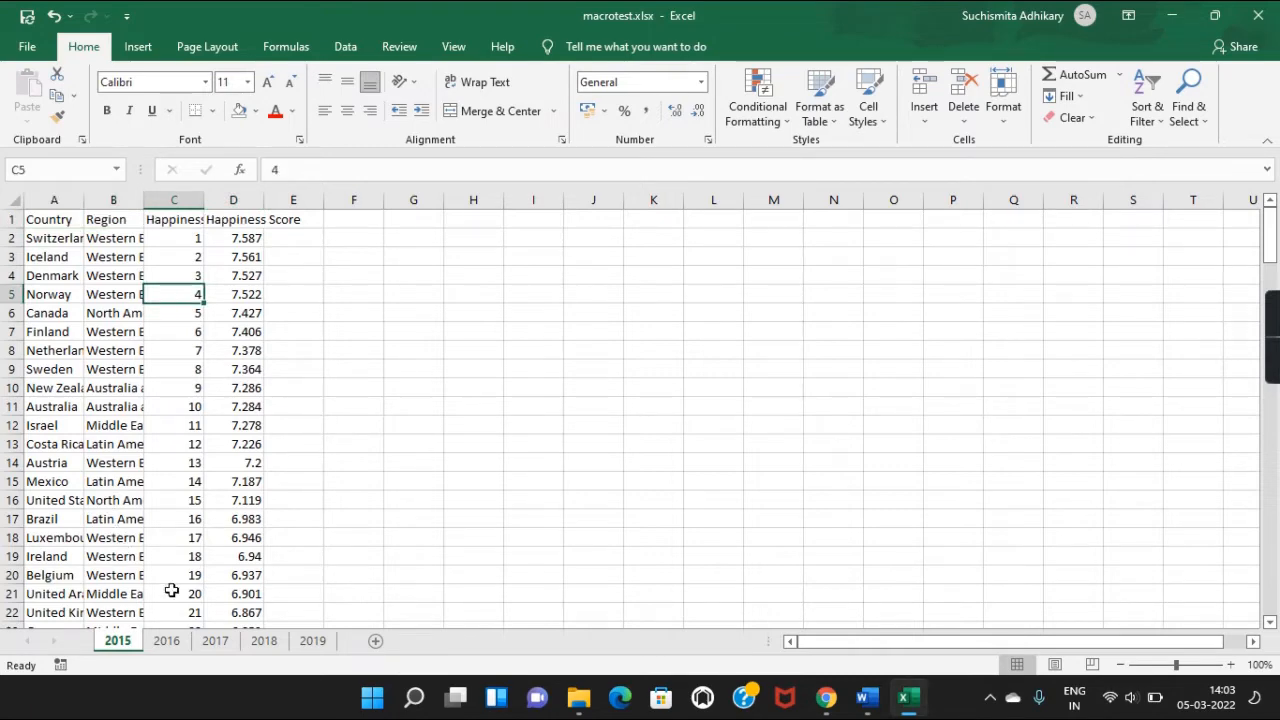
pyautogui.click(176, 643)
pyautogui.click(272, 643)
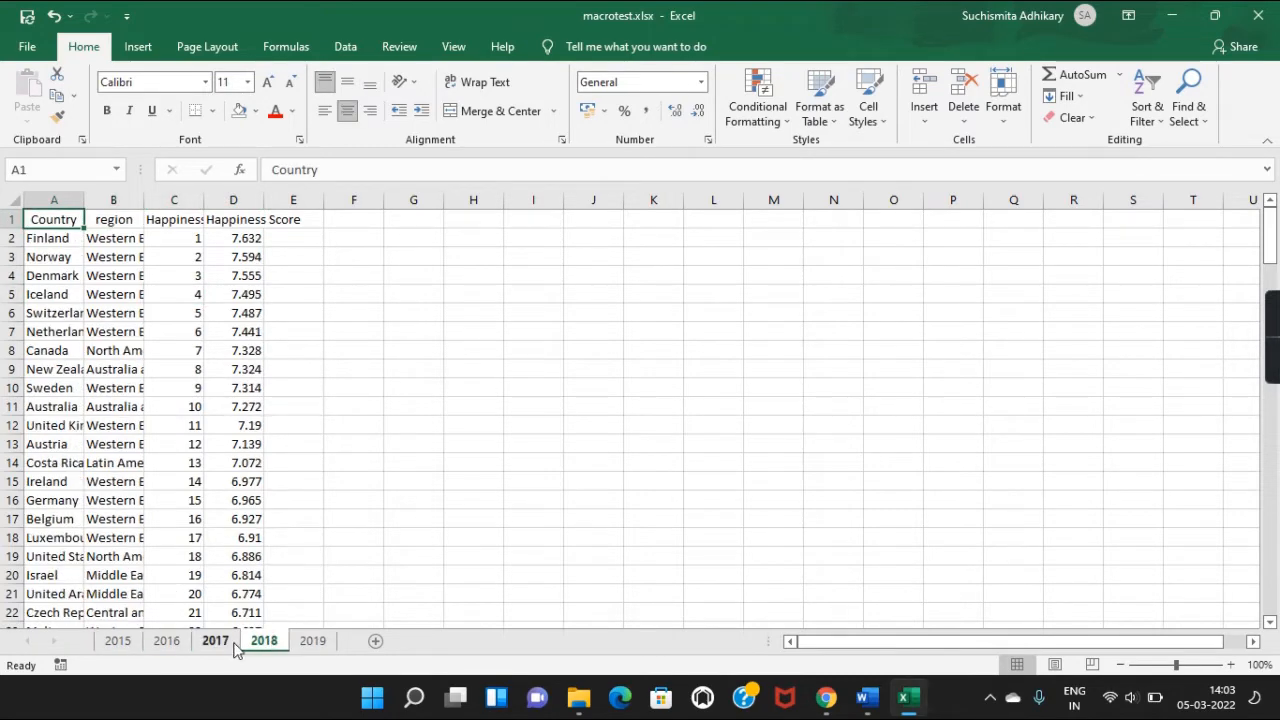
pyautogui.click(235, 645)
pyautogui.click(171, 646)
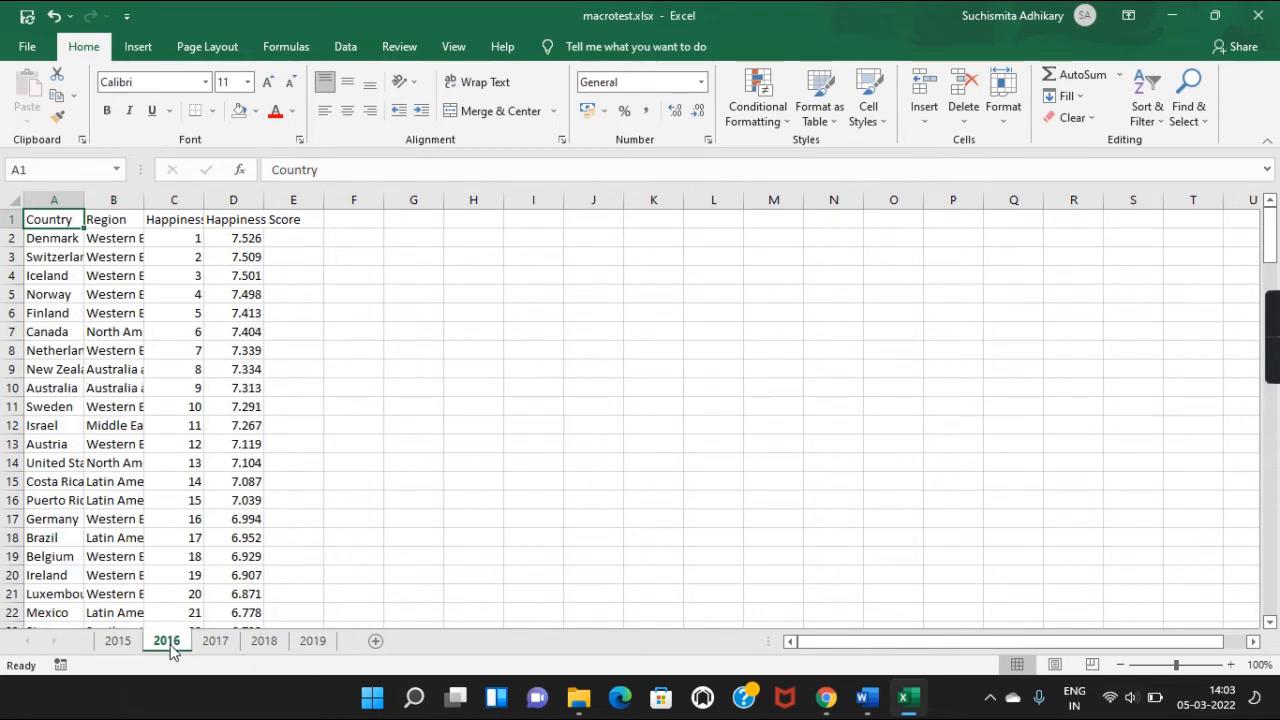
pyautogui.click(116, 645)
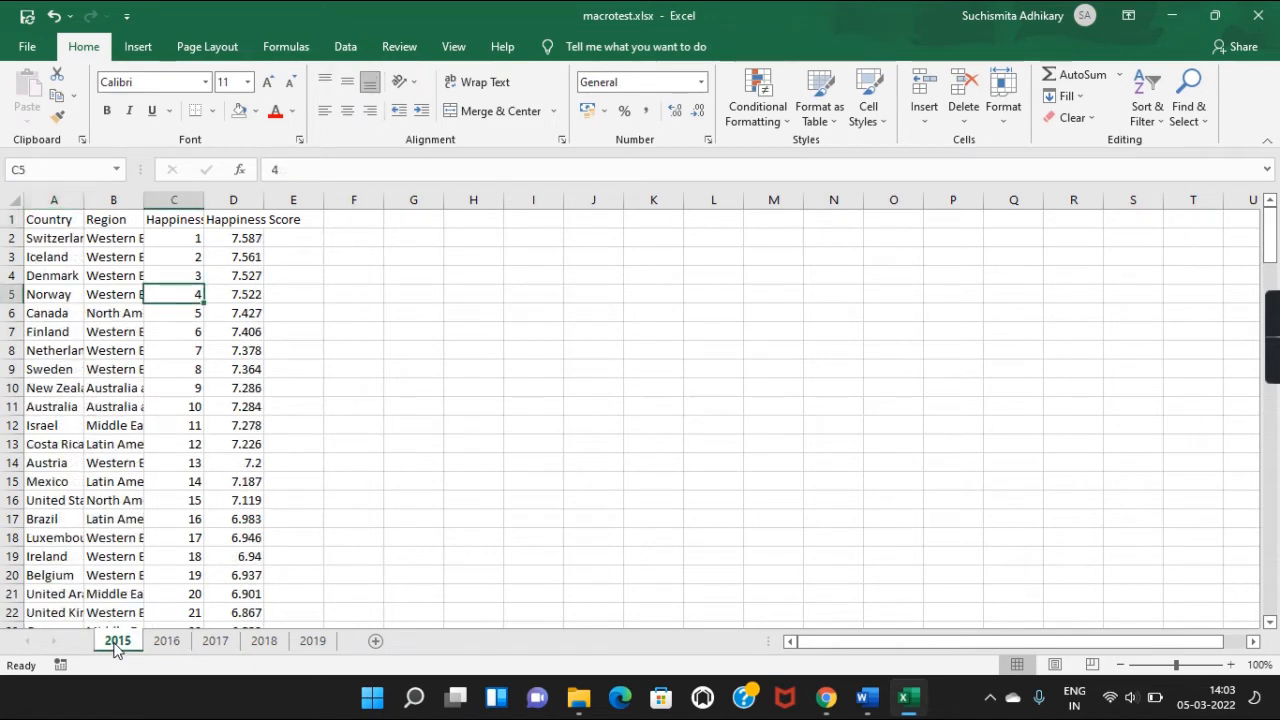
# Extend the selection from the Country header across to D1, then reduce it back to A1.
pyautogui.click(38, 238)
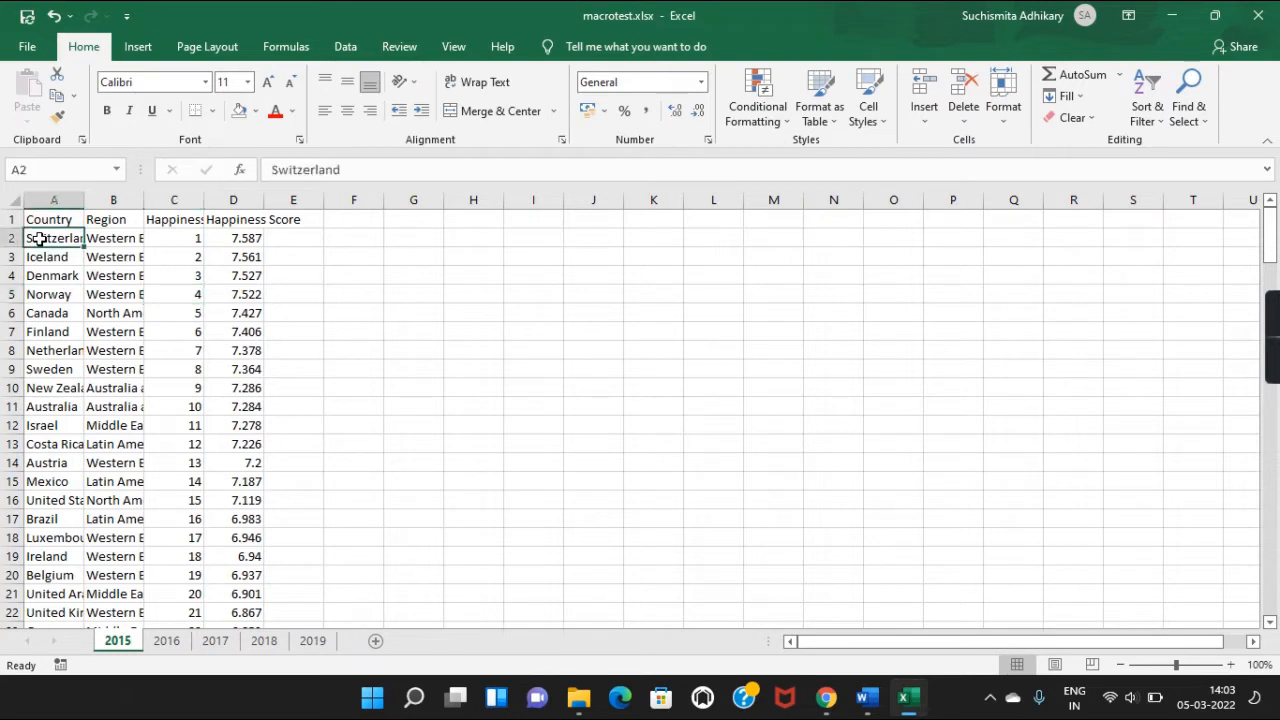
pyautogui.click(72, 220)
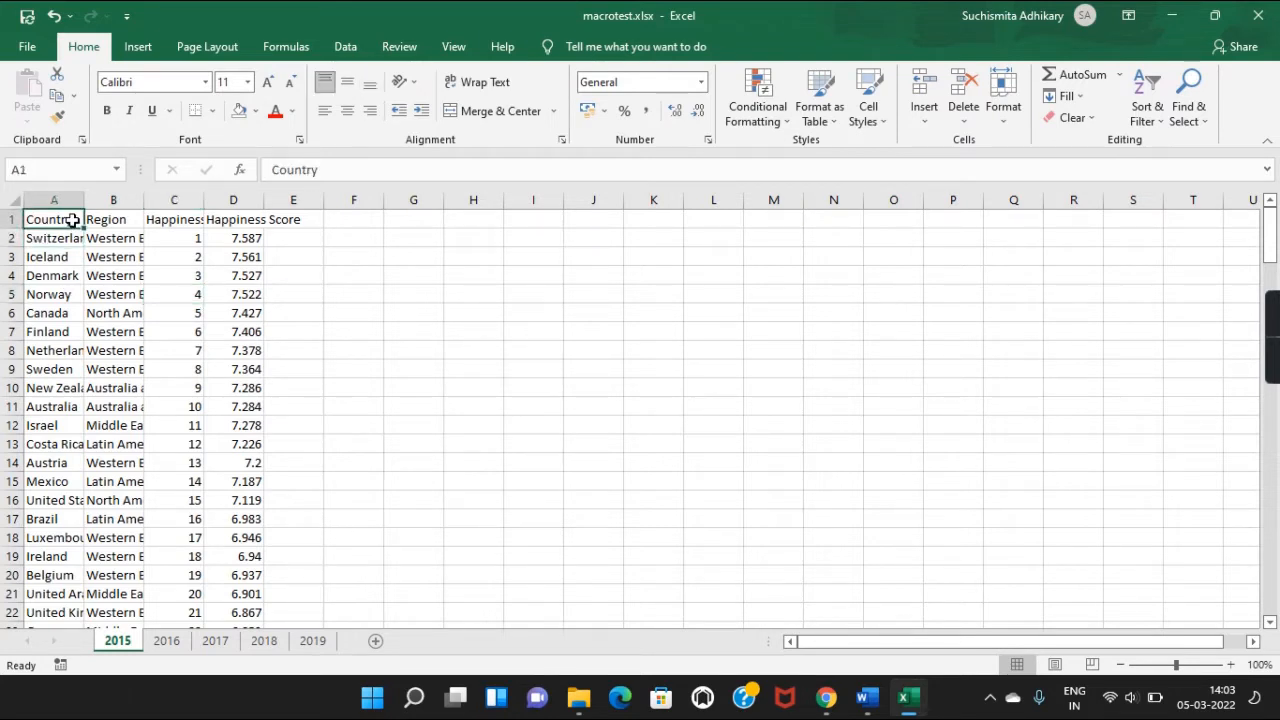
pyautogui.hotkey('ctrl', 'shift', 'Right')
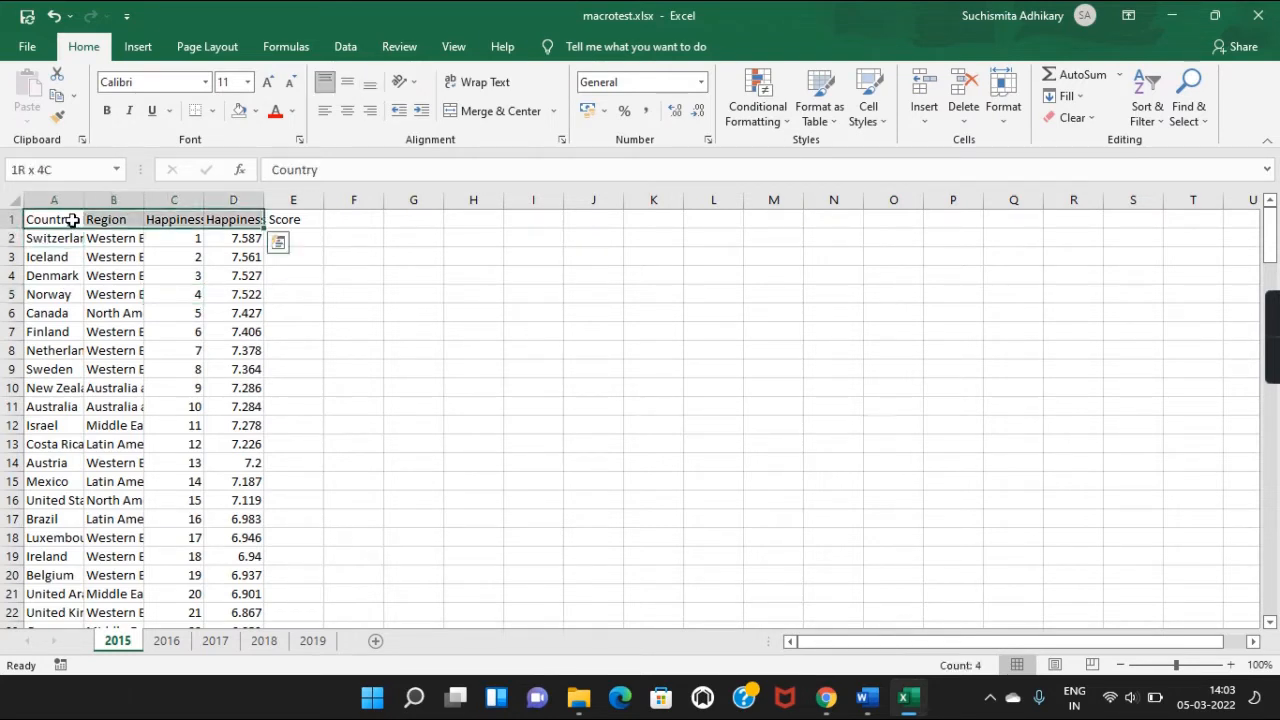
pyautogui.click(72, 220)
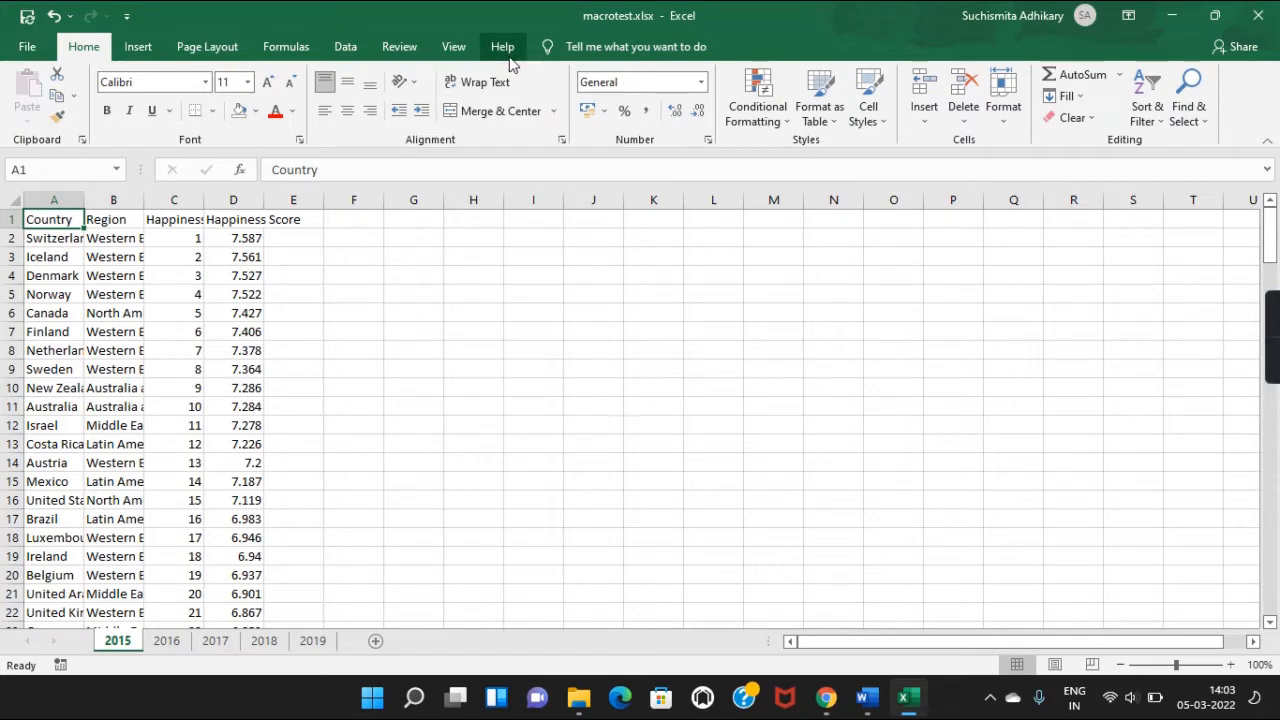
# Enable the Developer tab in Excel Options under Customize Ribbon.
pyautogui.click(27, 48)
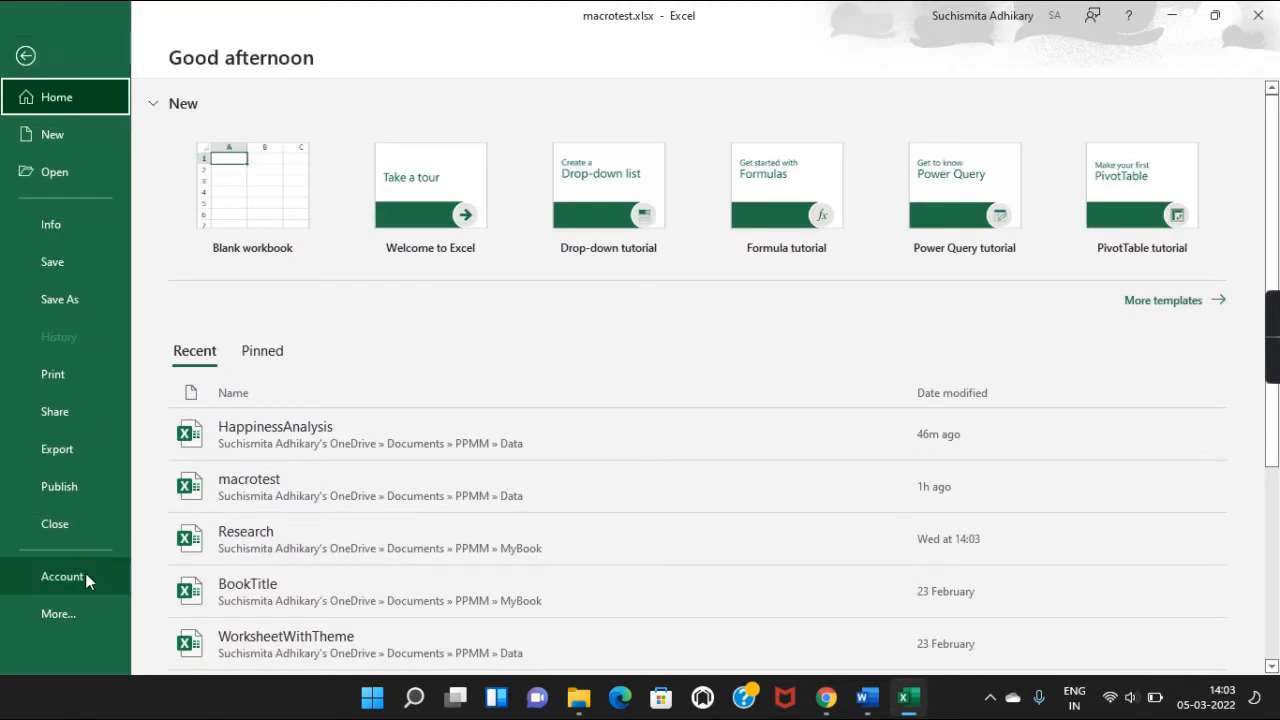
pyautogui.click(55, 617)
pyautogui.click(211, 652)
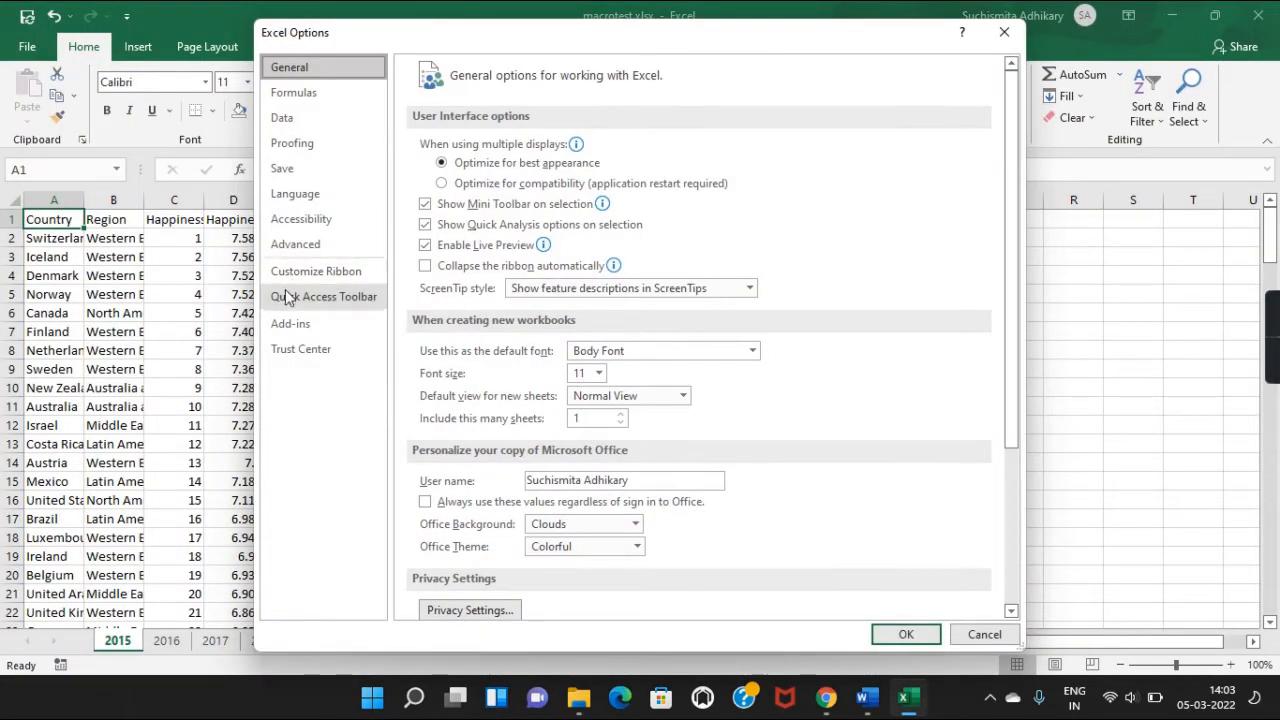
pyautogui.click(322, 275)
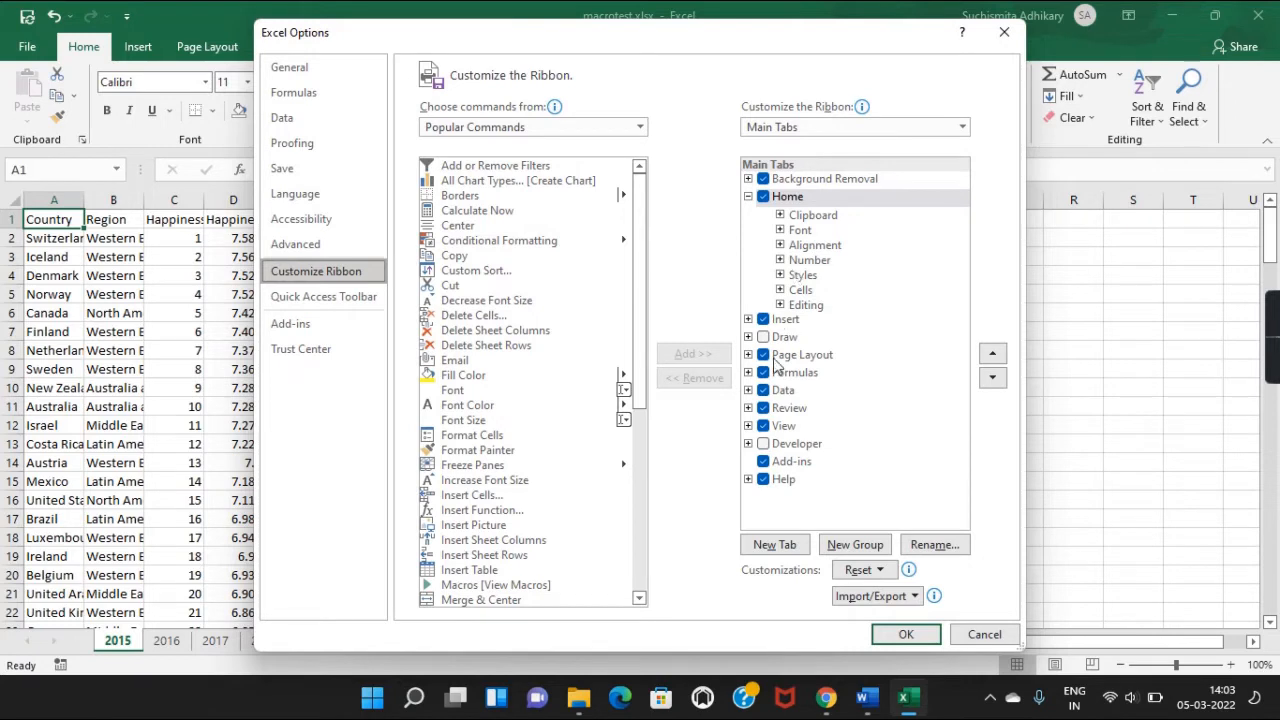
pyautogui.click(763, 444)
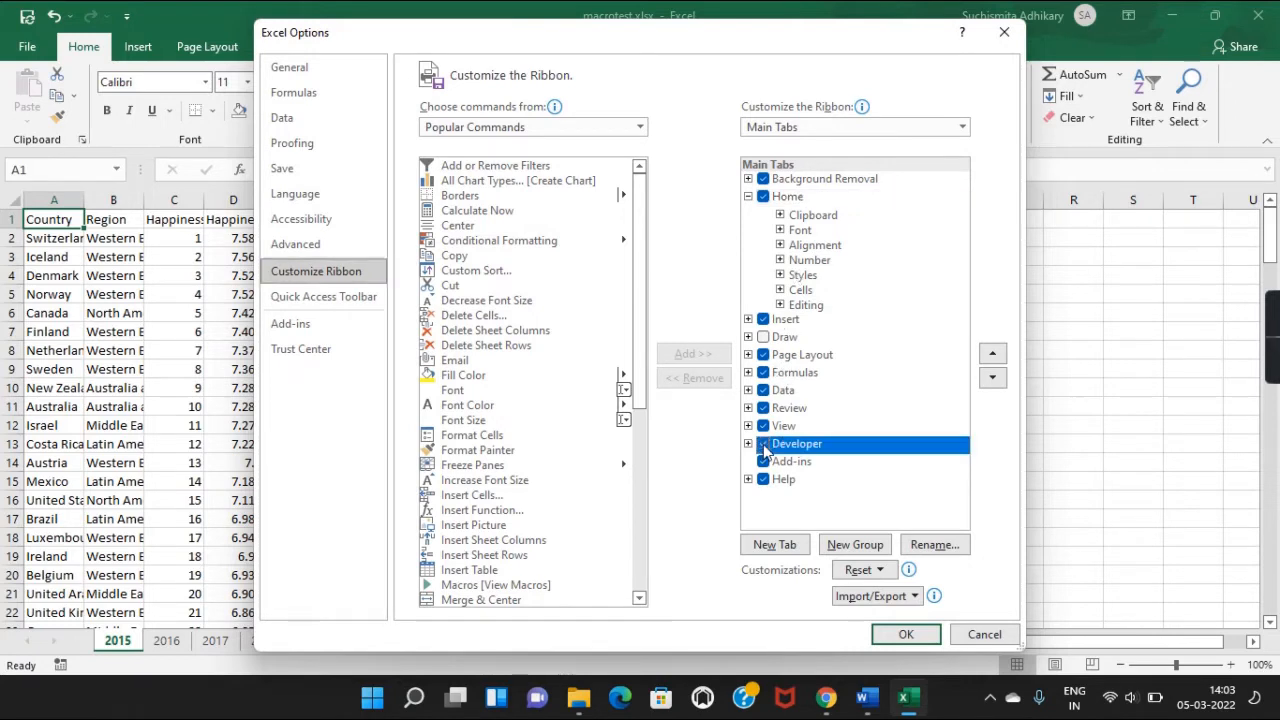
pyautogui.click(906, 635)
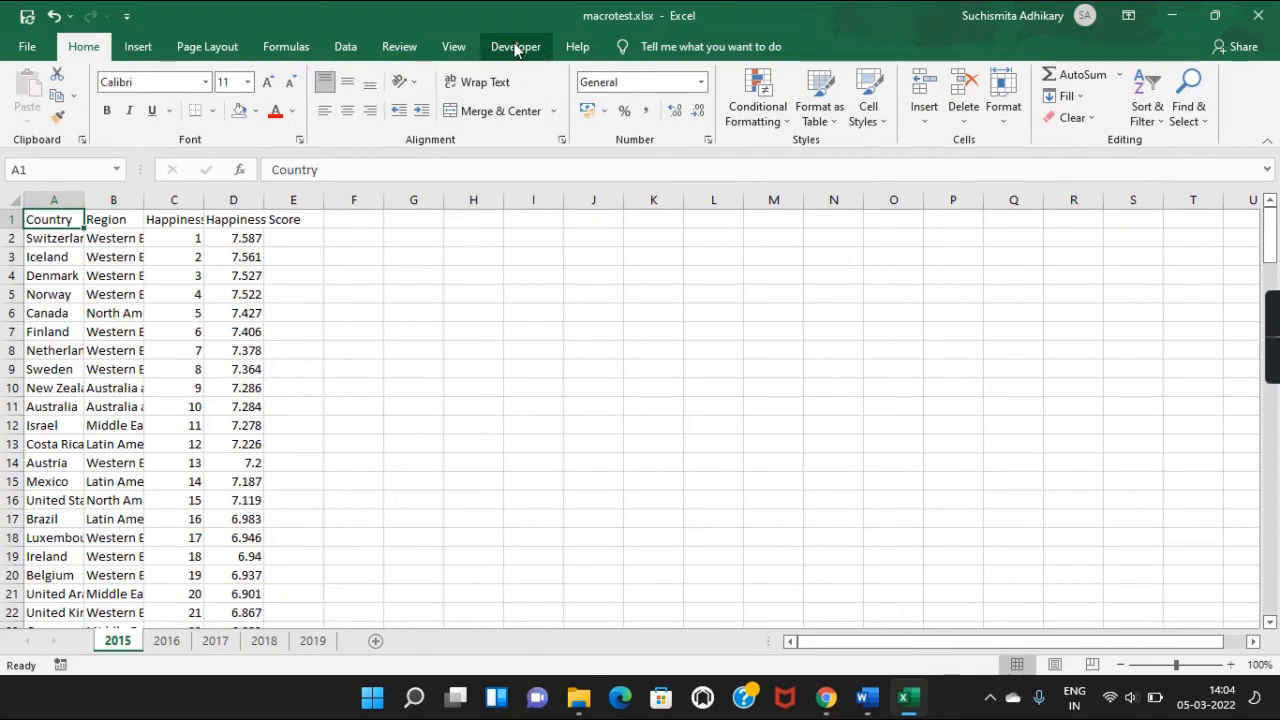
# Switch to the Developer tab and start a new macro recording.
pyautogui.click(516, 50)
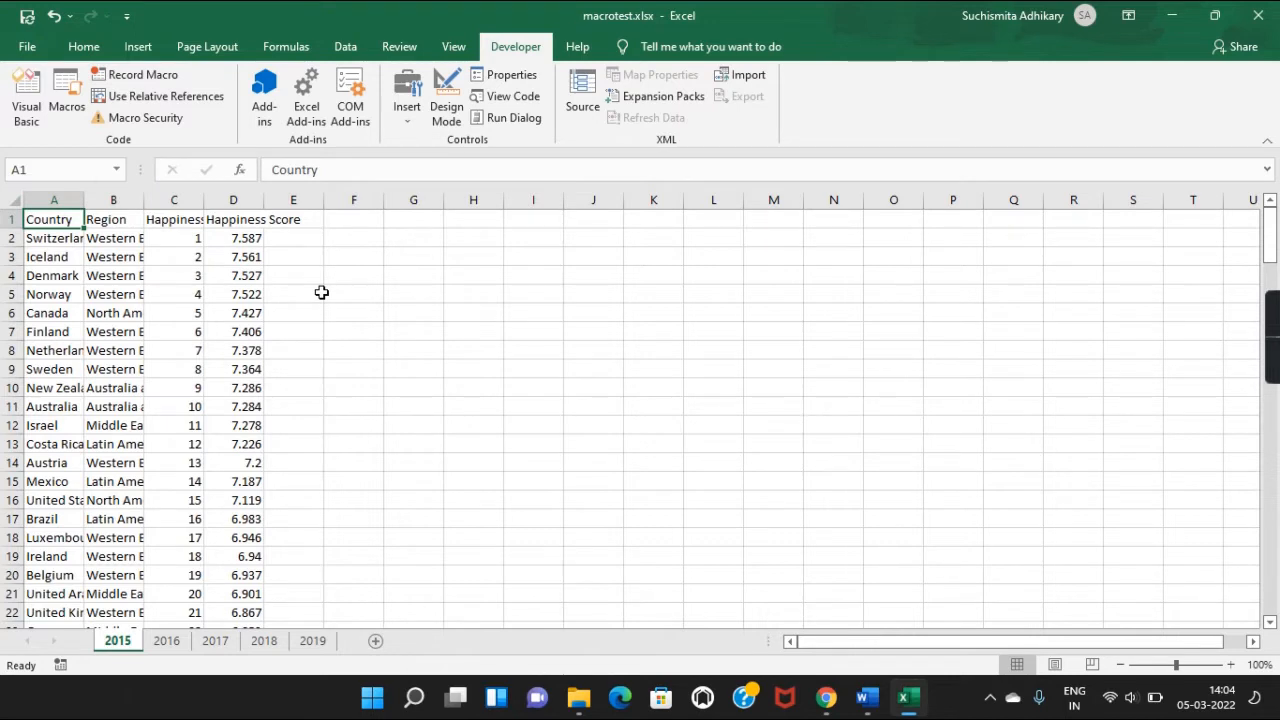
pyautogui.click(178, 77)
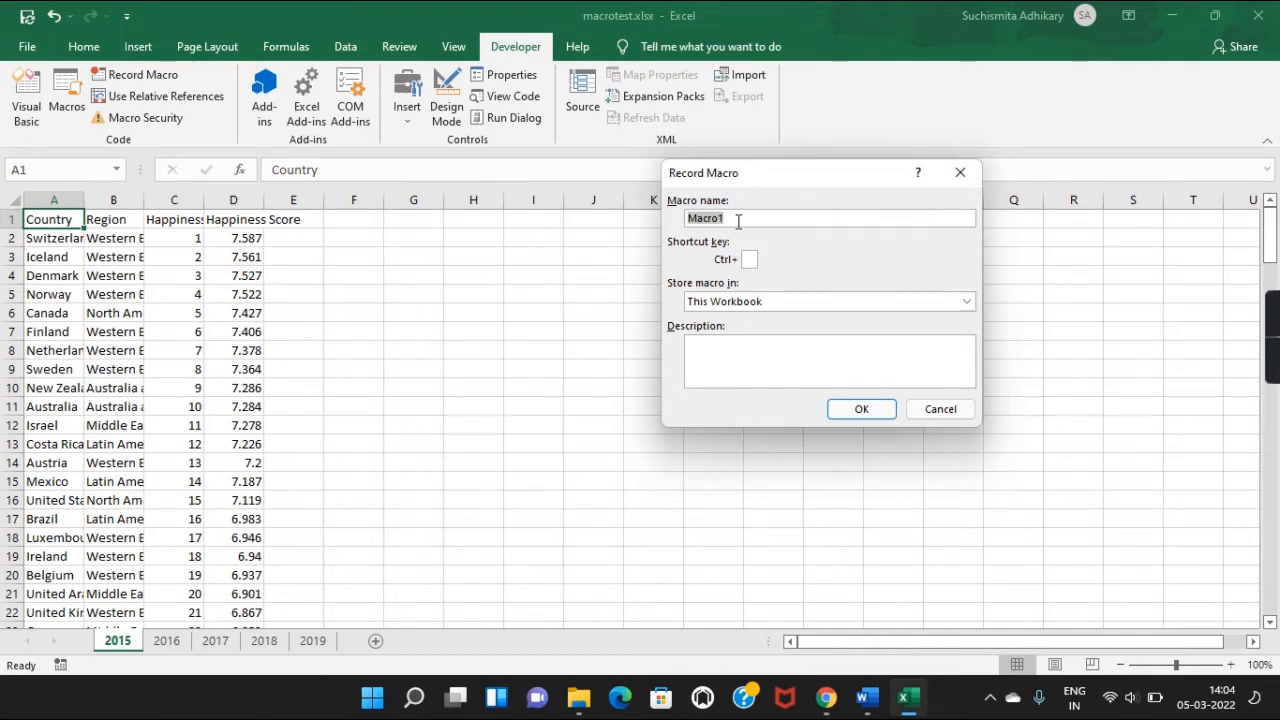
# Replace the default name Macro1 with HappinessDataMacro and move to the Shortcut key box.
pyautogui.press('Left')
pyautogui.hotkey('shift', 'End')
pyautogui.press('BackSpace')
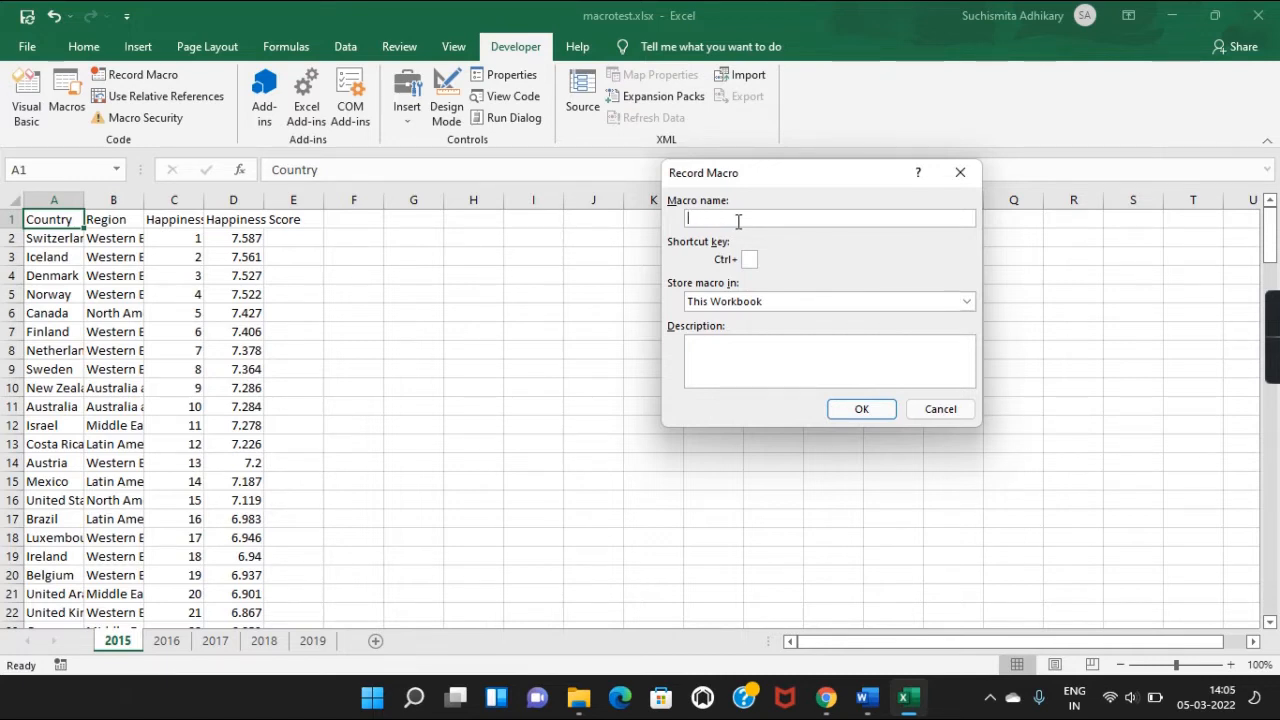
pyautogui.write('HappinessDat')
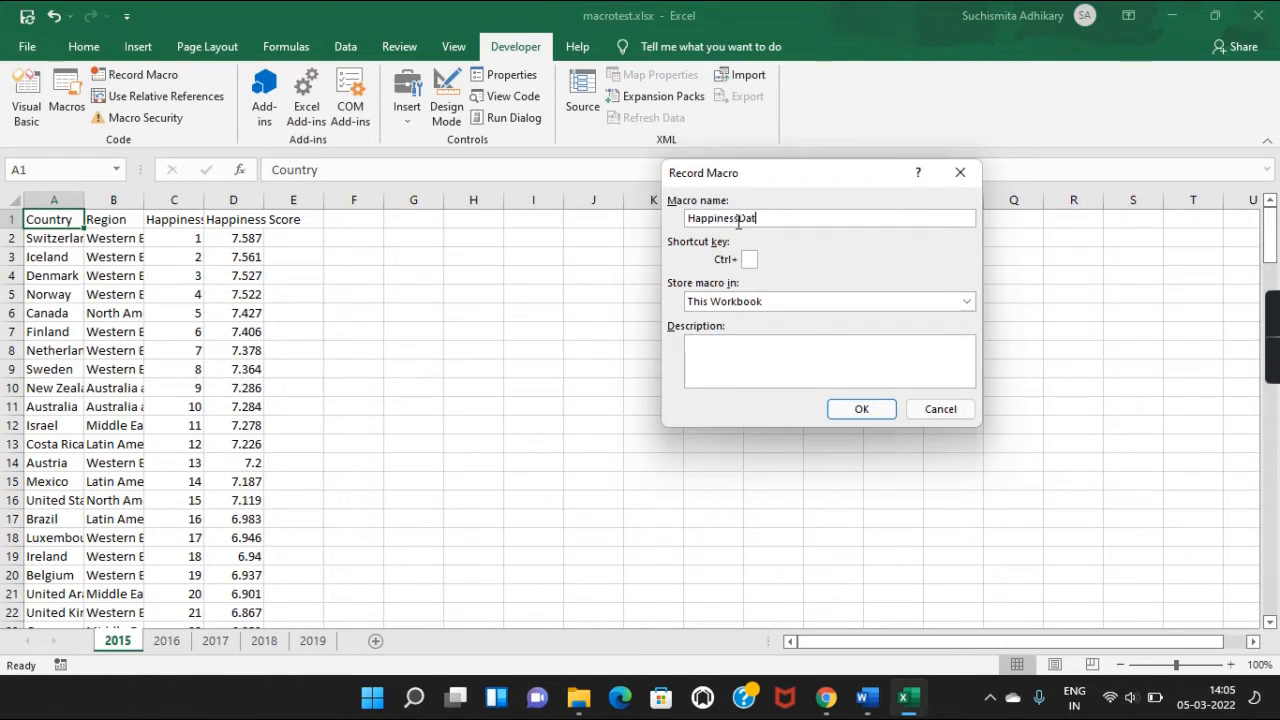
pyautogui.write('aMacro')
pyautogui.click(751, 259)
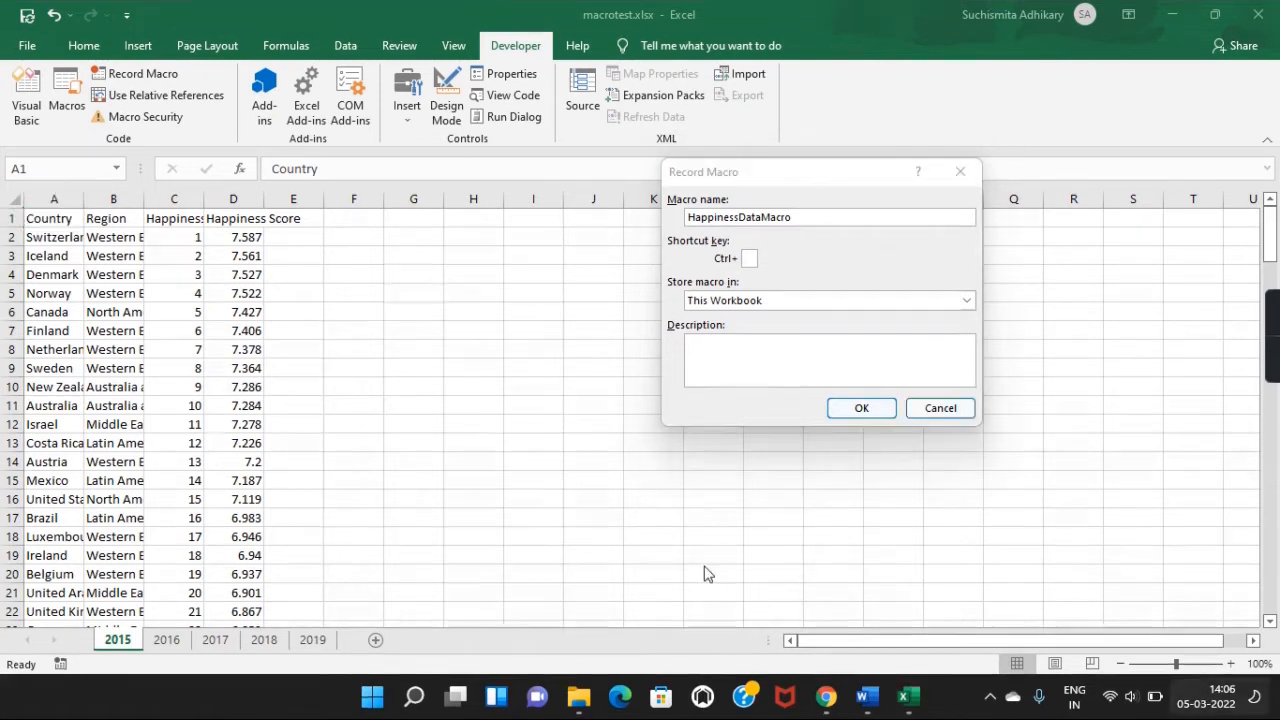
pyautogui.click(828, 697)
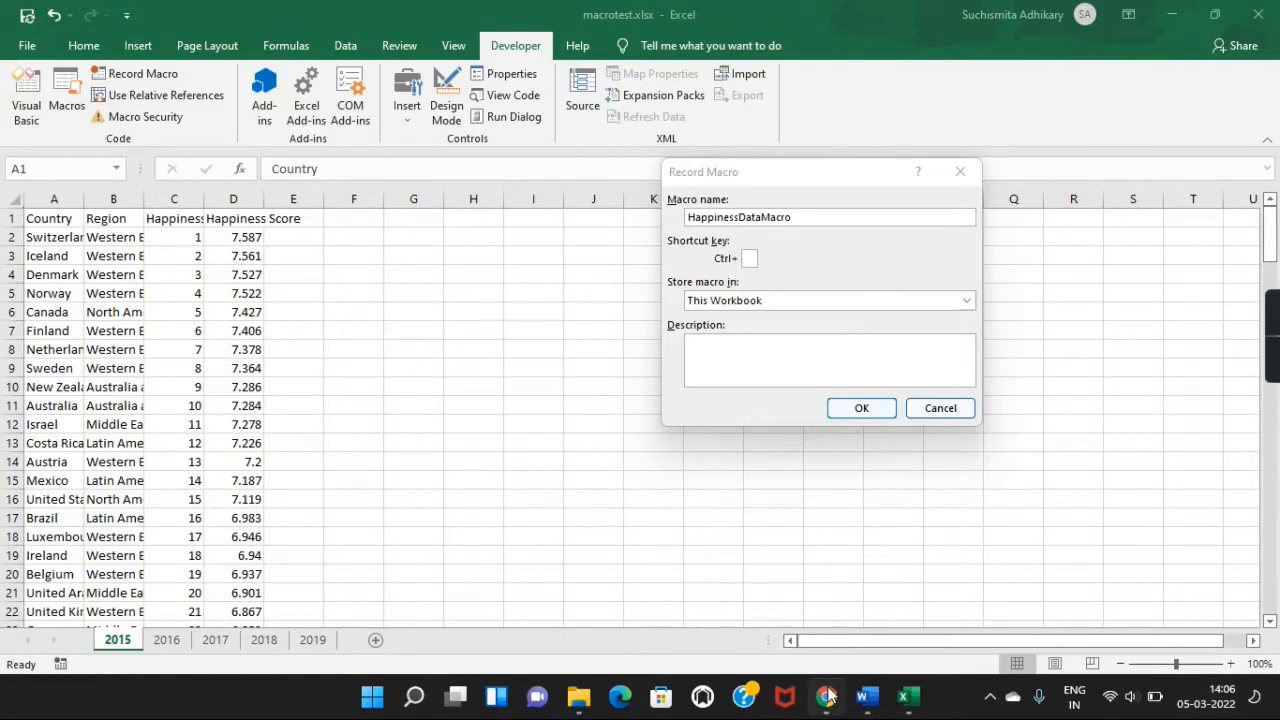
# Browse the Excel shortcut keys page in Chrome, then minimize the browser to return to Excel.
pyautogui.click(828, 696)
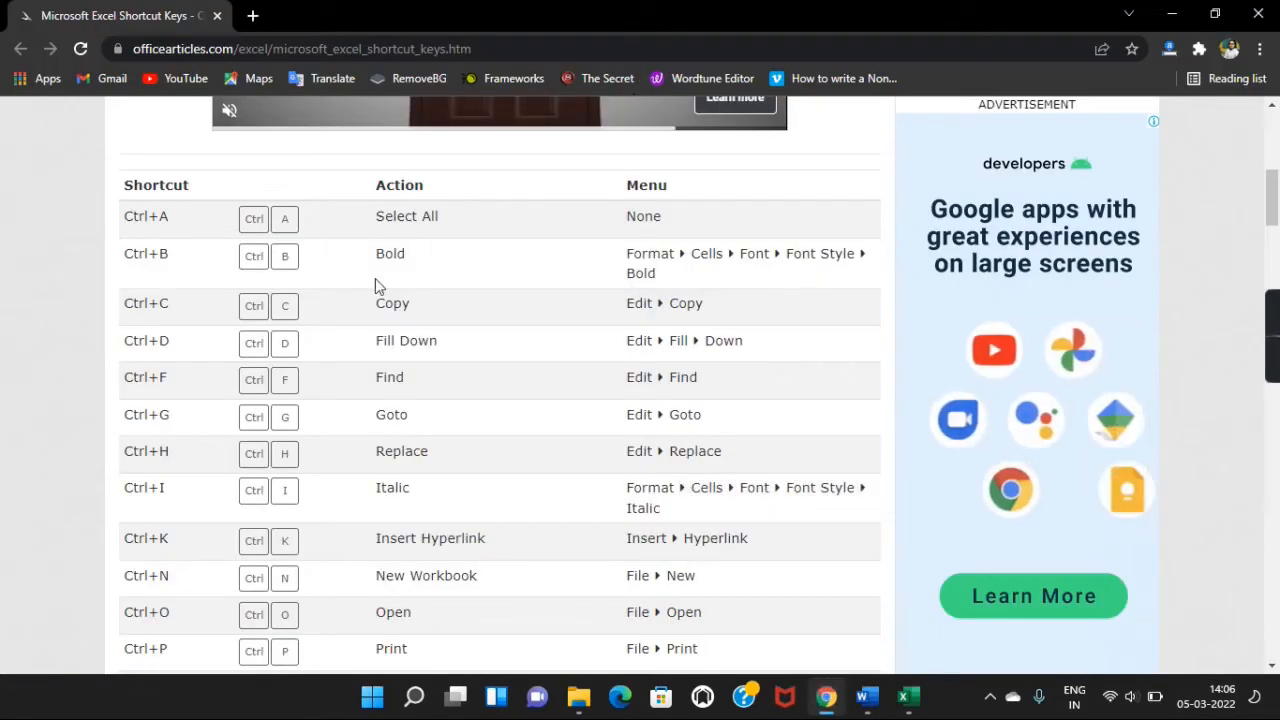
pyautogui.scroll(6, 375, 278)
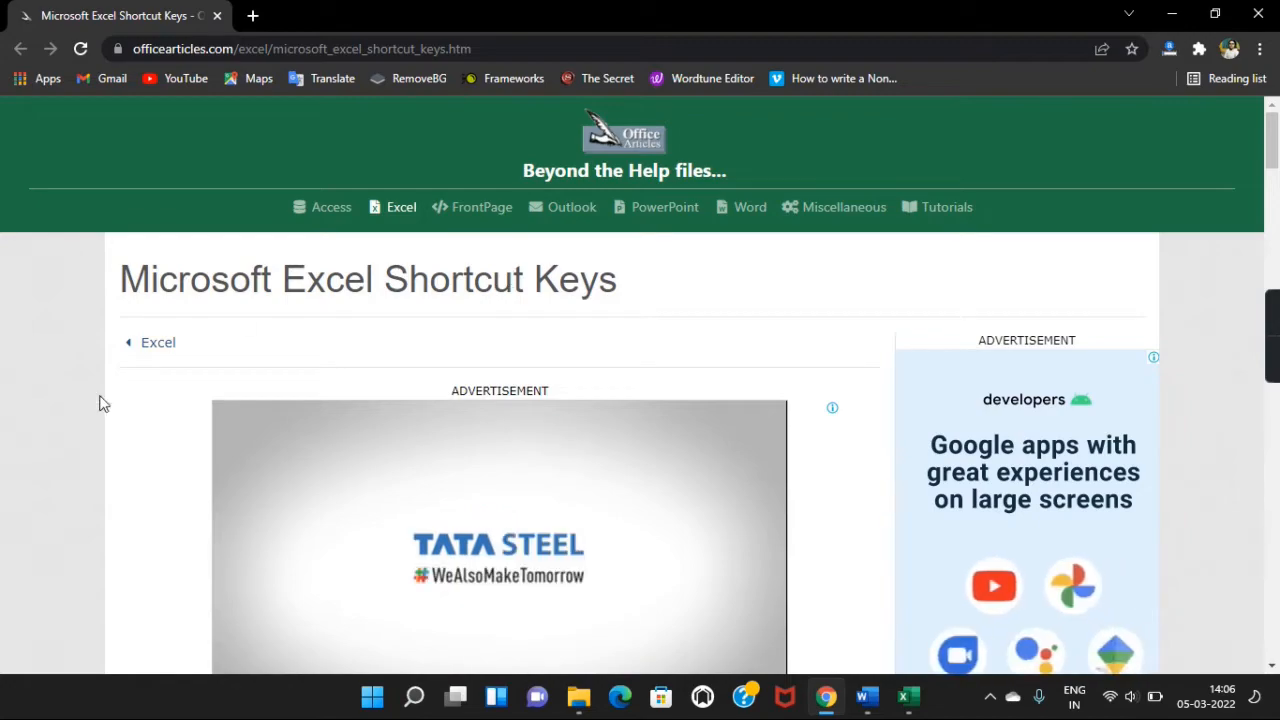
pyautogui.scroll(-7, 31, 529)
pyautogui.scroll(-15, 30, 522)
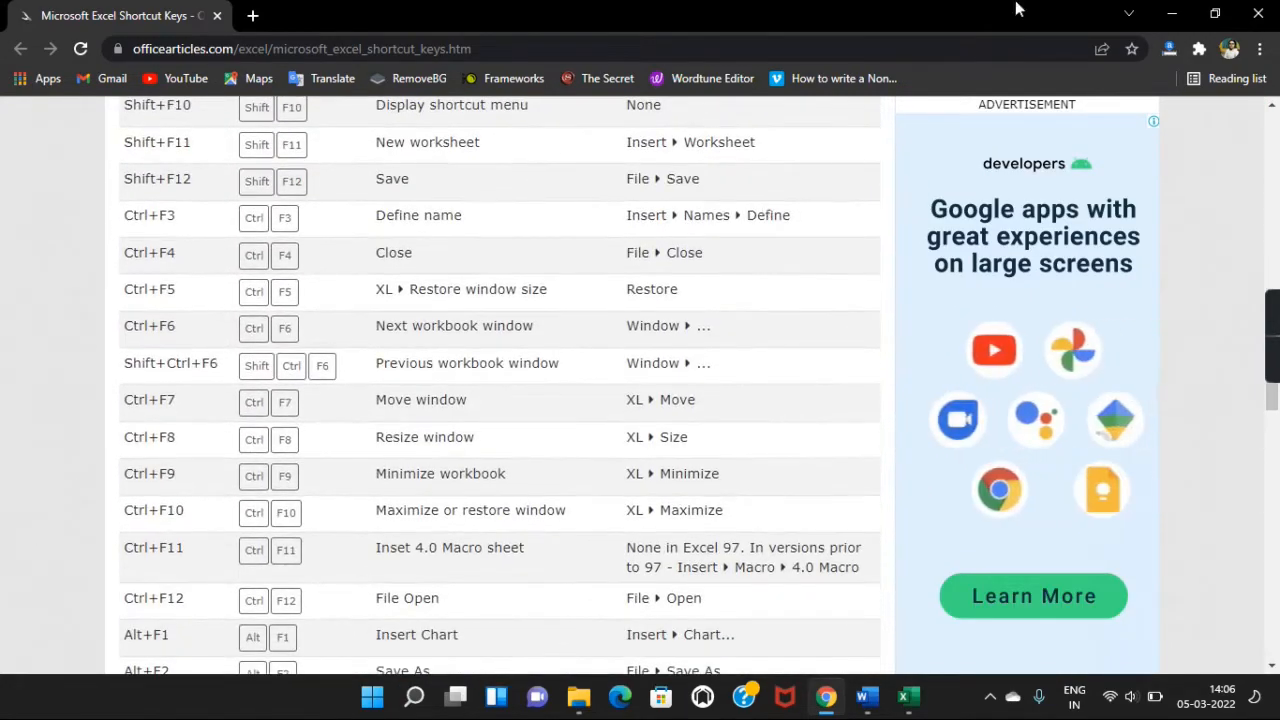
pyautogui.scroll(4, 333, 370)
pyautogui.scroll(12, 333, 370)
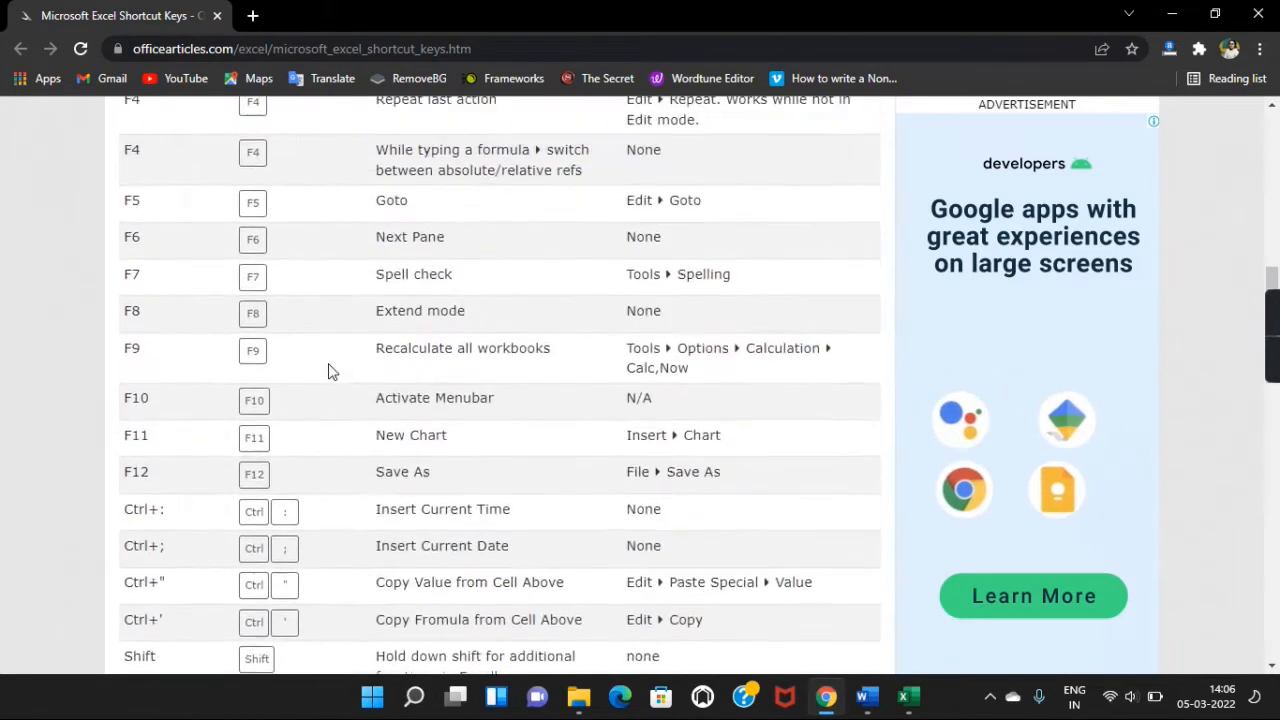
pyautogui.scroll(1, 330, 371)
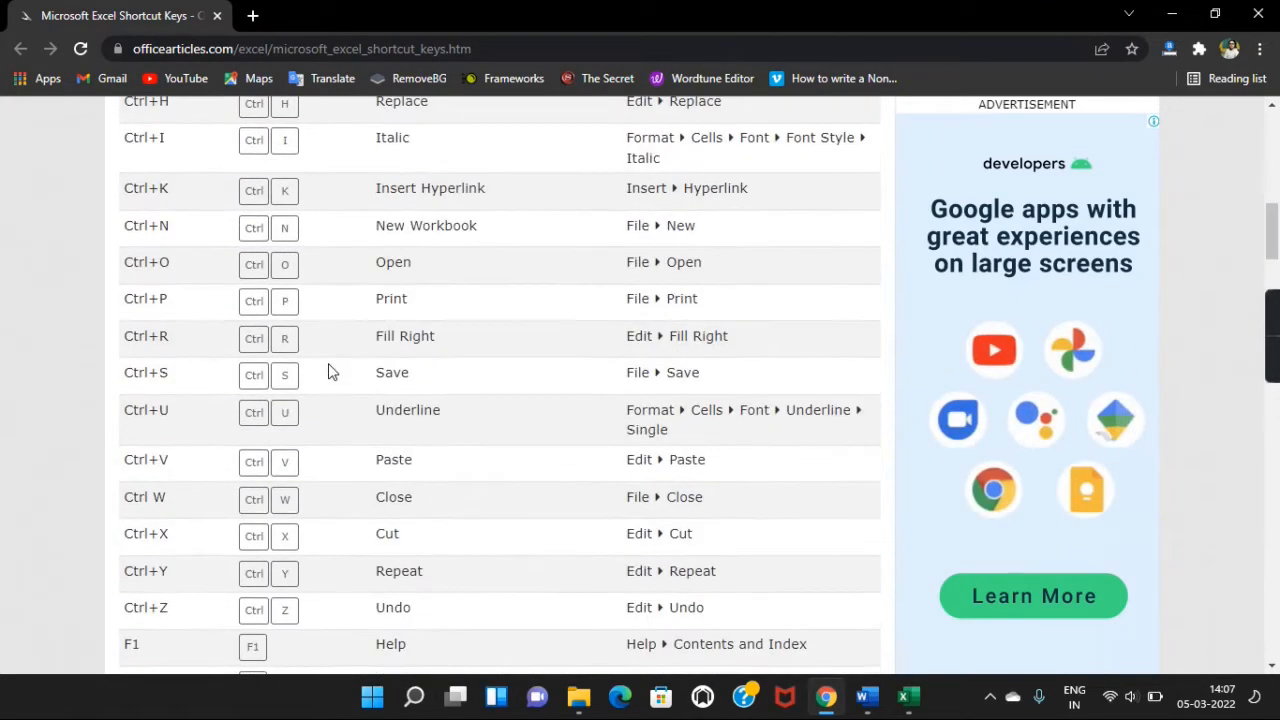
pyautogui.click(1173, 16)
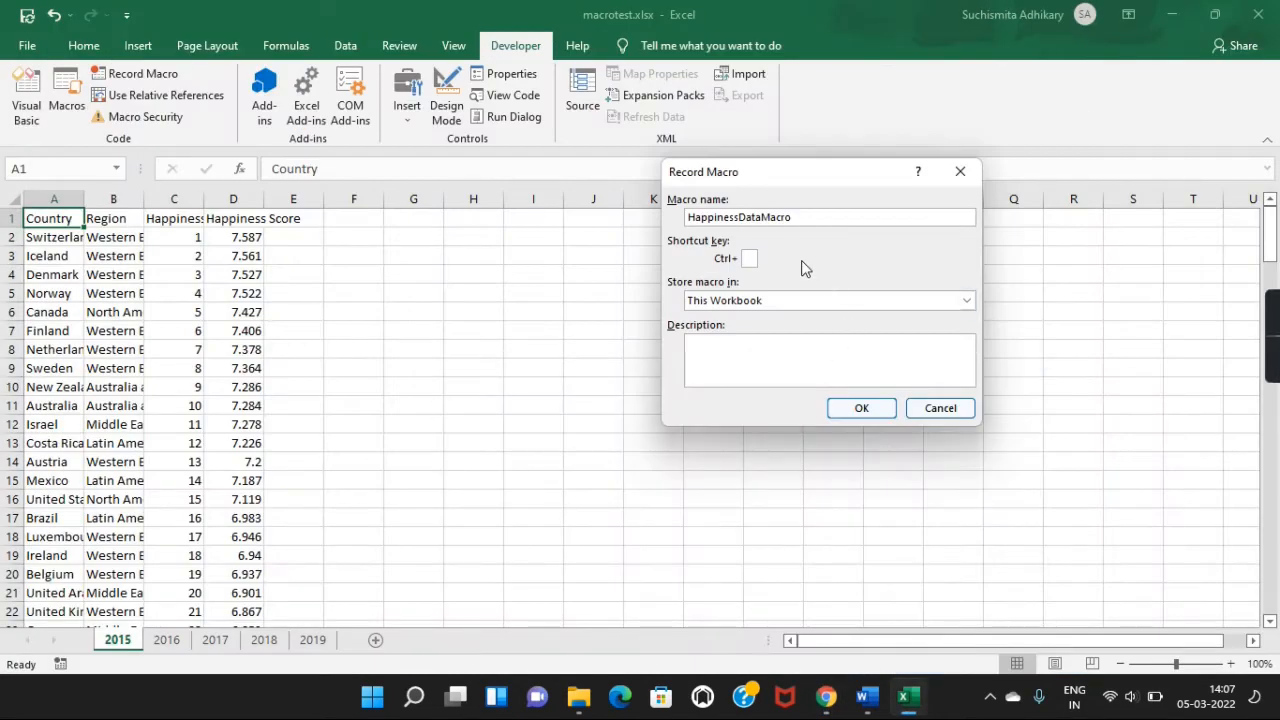
# Assign shortcut Ctrl+j, keep the macro stored in This Workbook, and go to Description.
pyautogui.write('j')
pyautogui.click(967, 300)
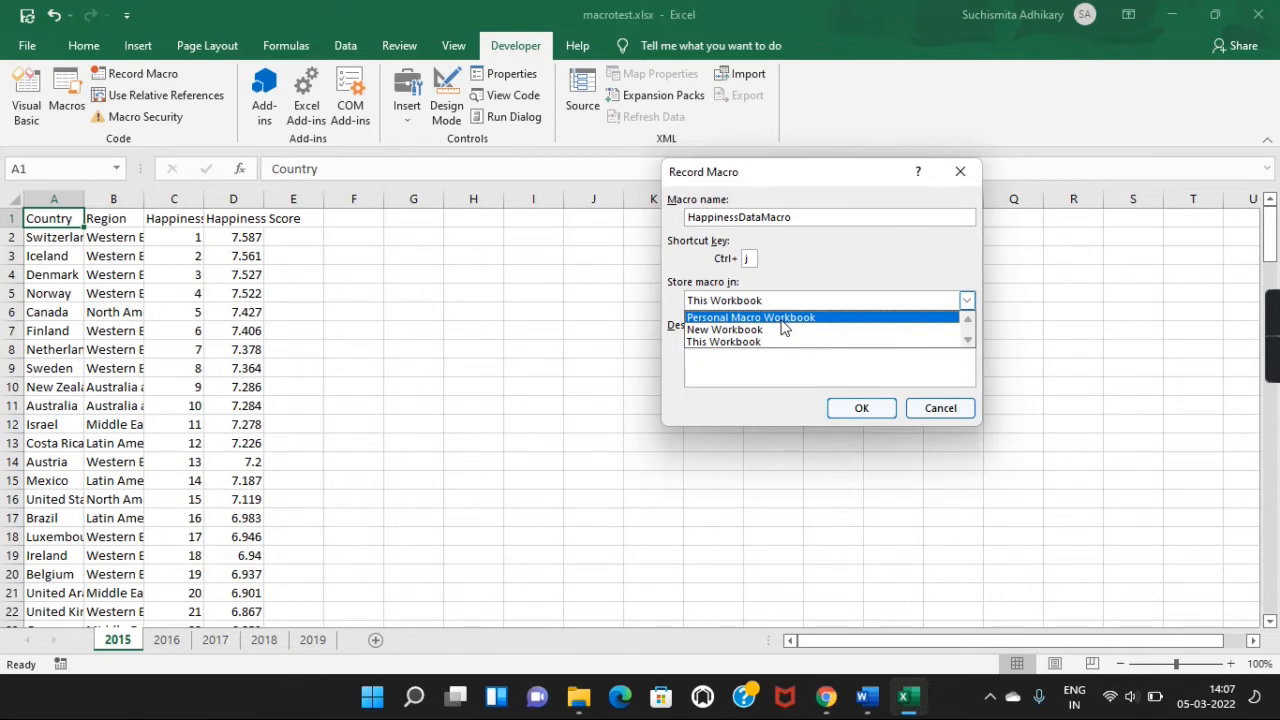
pyautogui.click(722, 342)
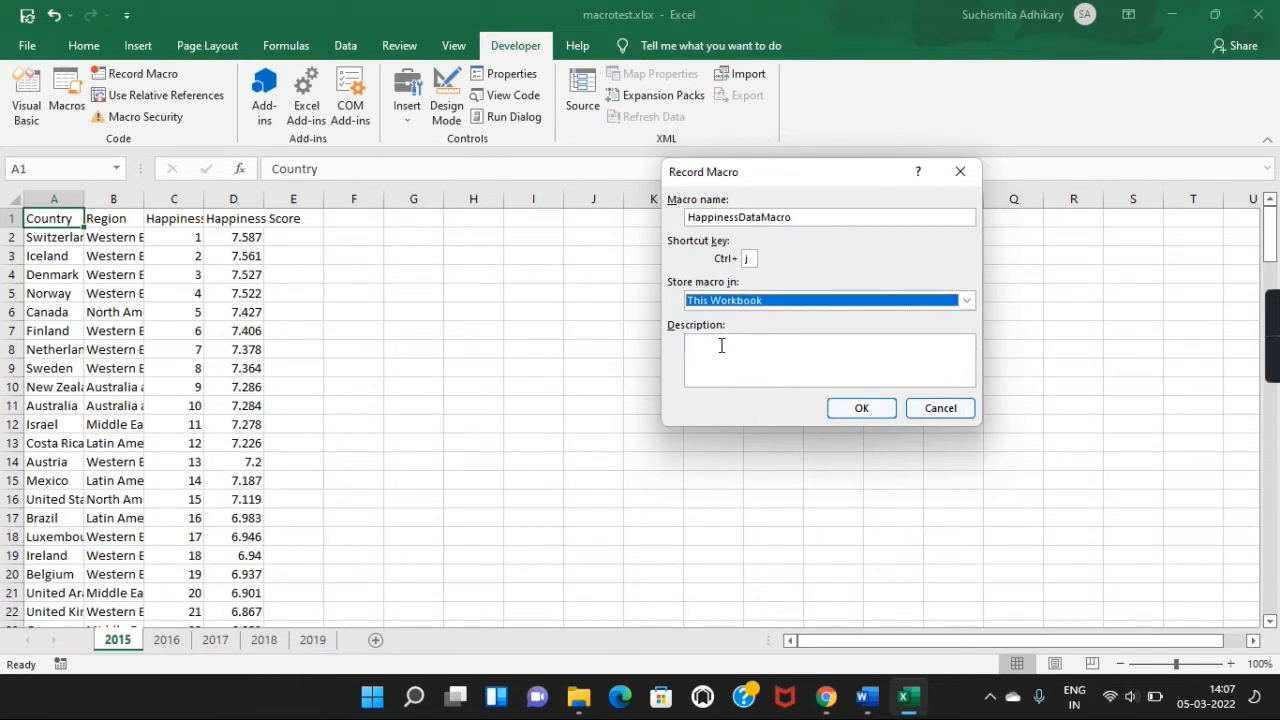
pyautogui.click(747, 375)
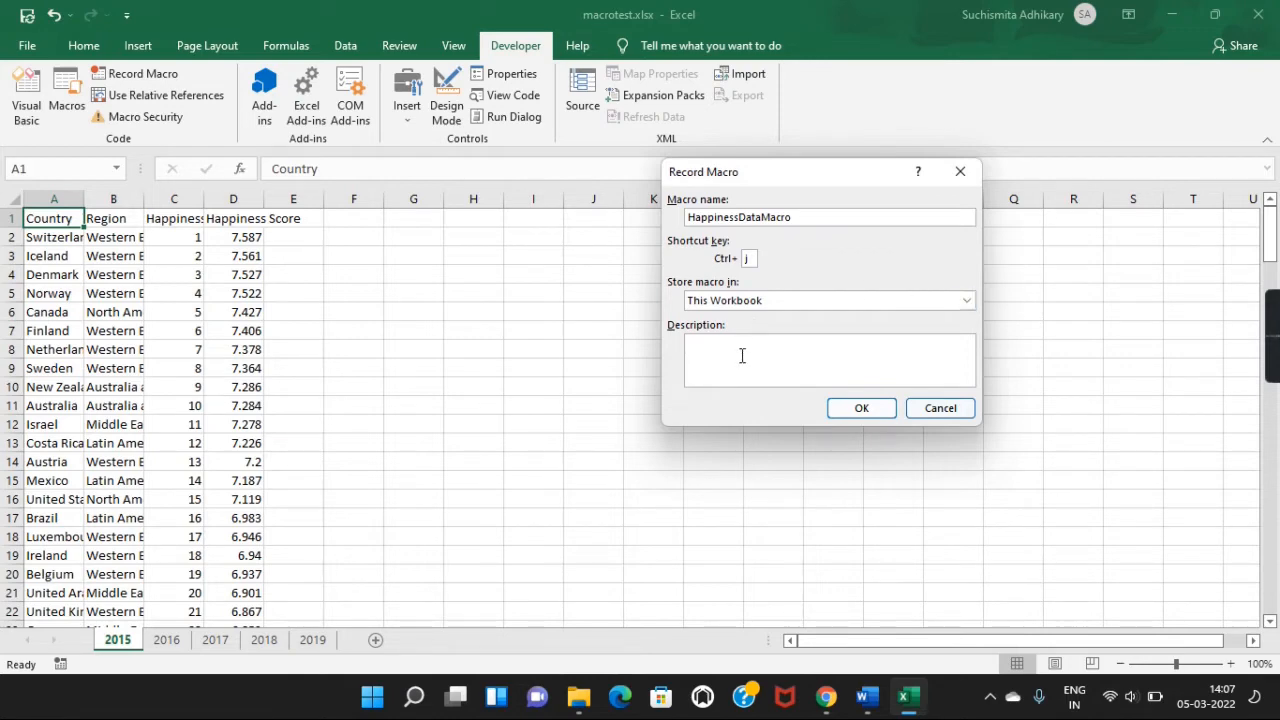
# Describe the macro as 'This macro will format the yearly data sheets and prepare some pivot analysis' and start recording.
pyautogui.write('This macro will format the yearly data sheets')
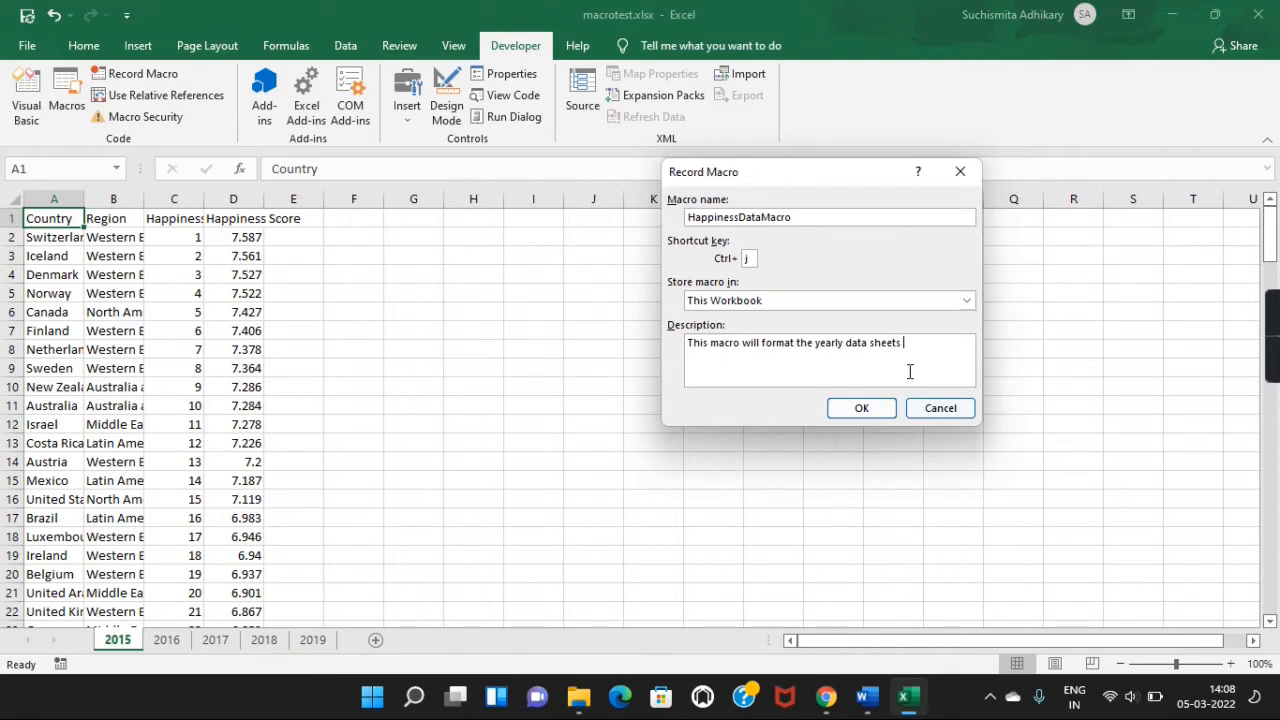
pyautogui.write('and prepare some pivot analysis')
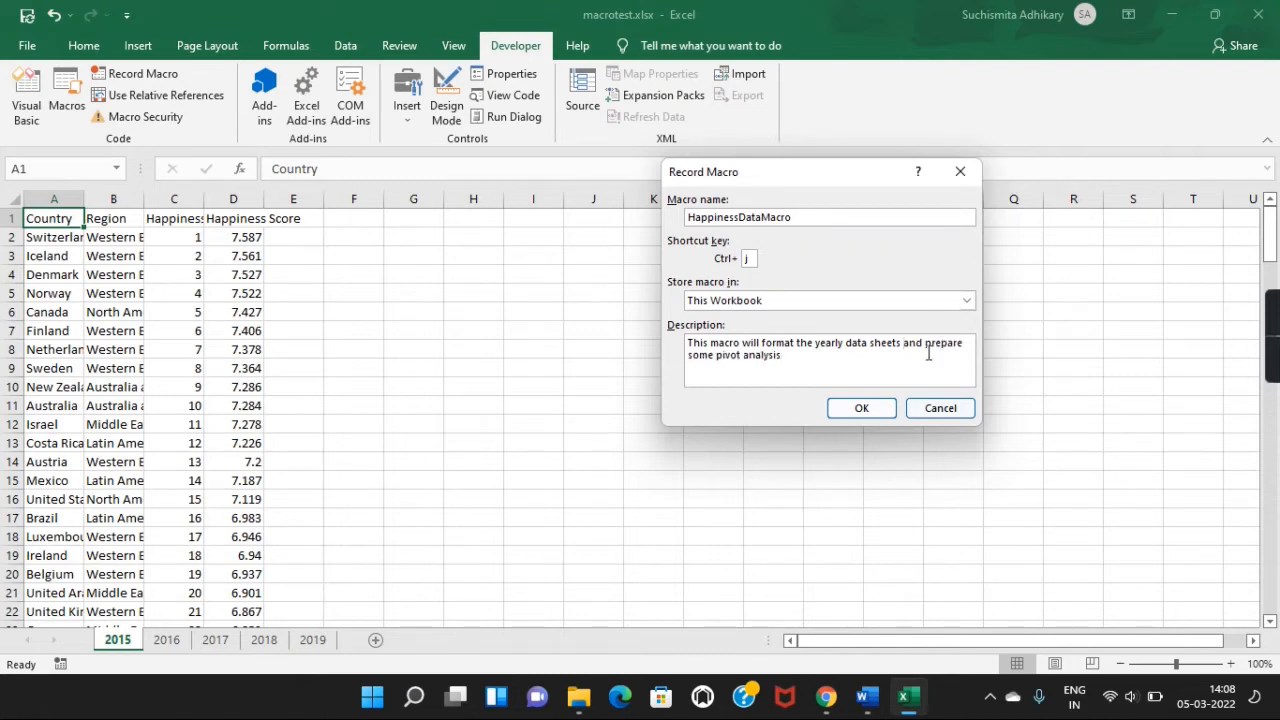
pyautogui.click(876, 408)
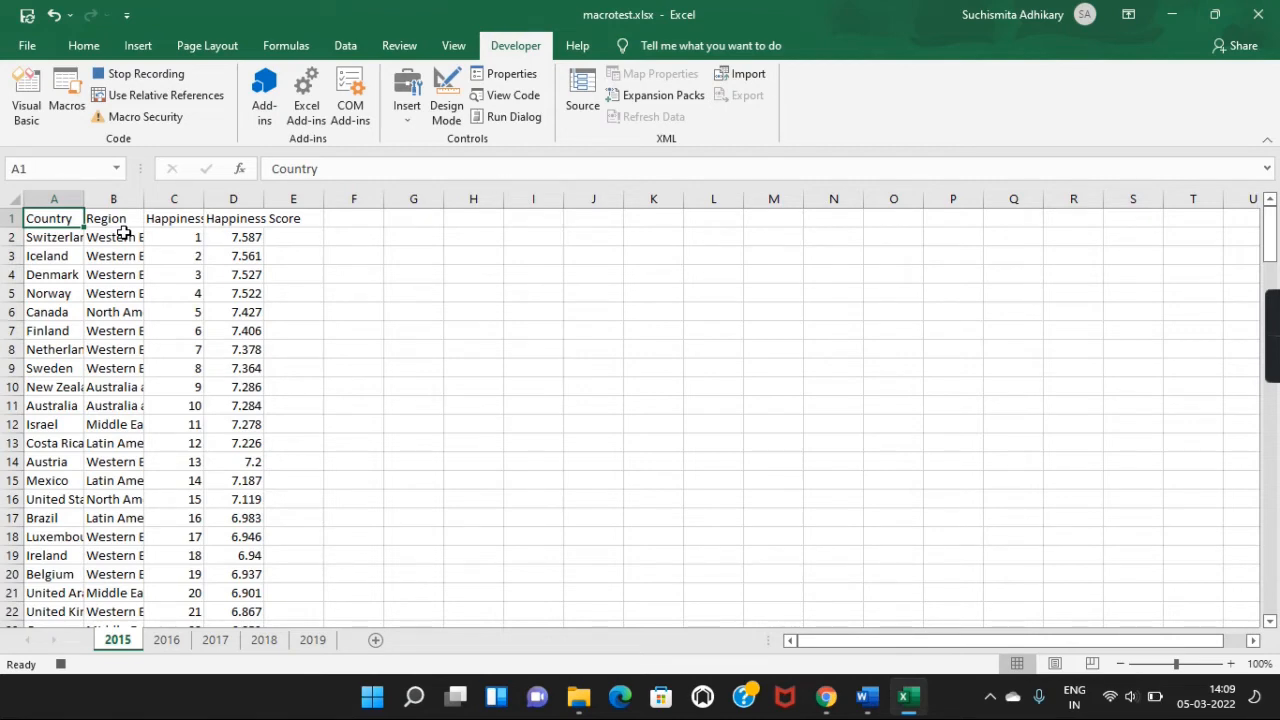
# Apply All Borders to the data range A1:D159.
pyautogui.hotkey('ctrl', 'shift', 'Right')
pyautogui.hotkey('ctrl', 'shift', 'Down')
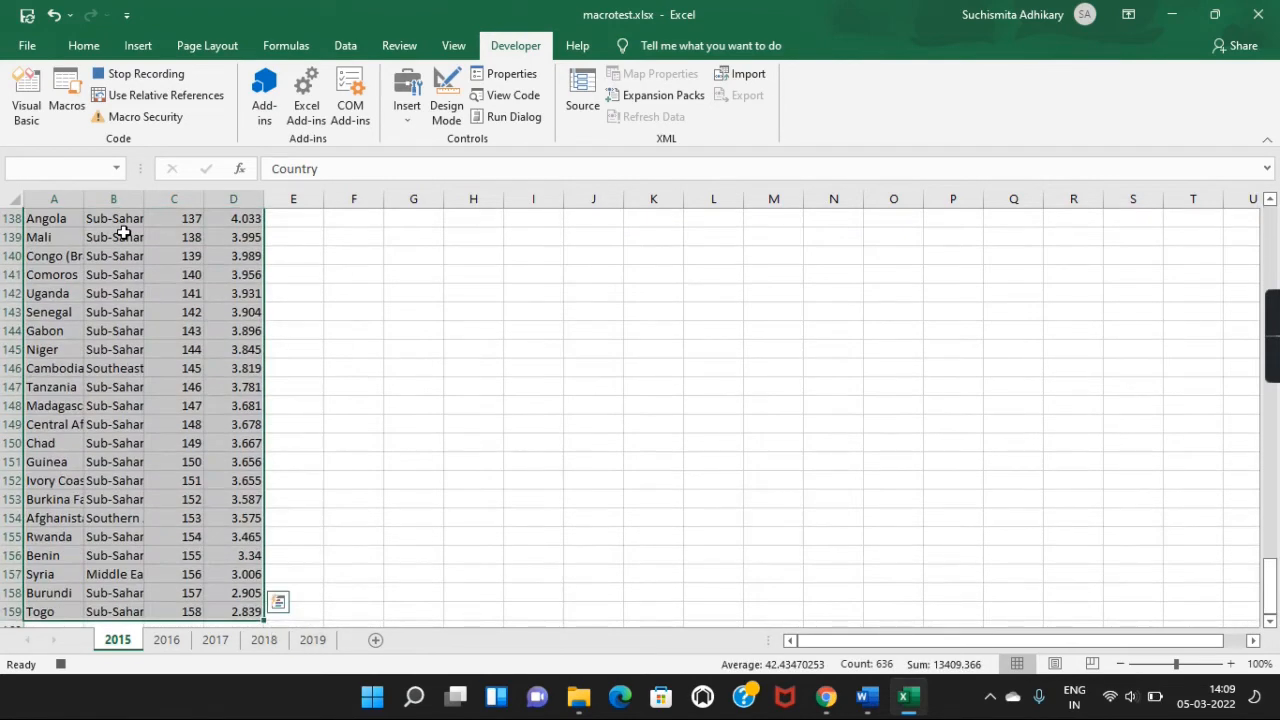
pyautogui.click(85, 44)
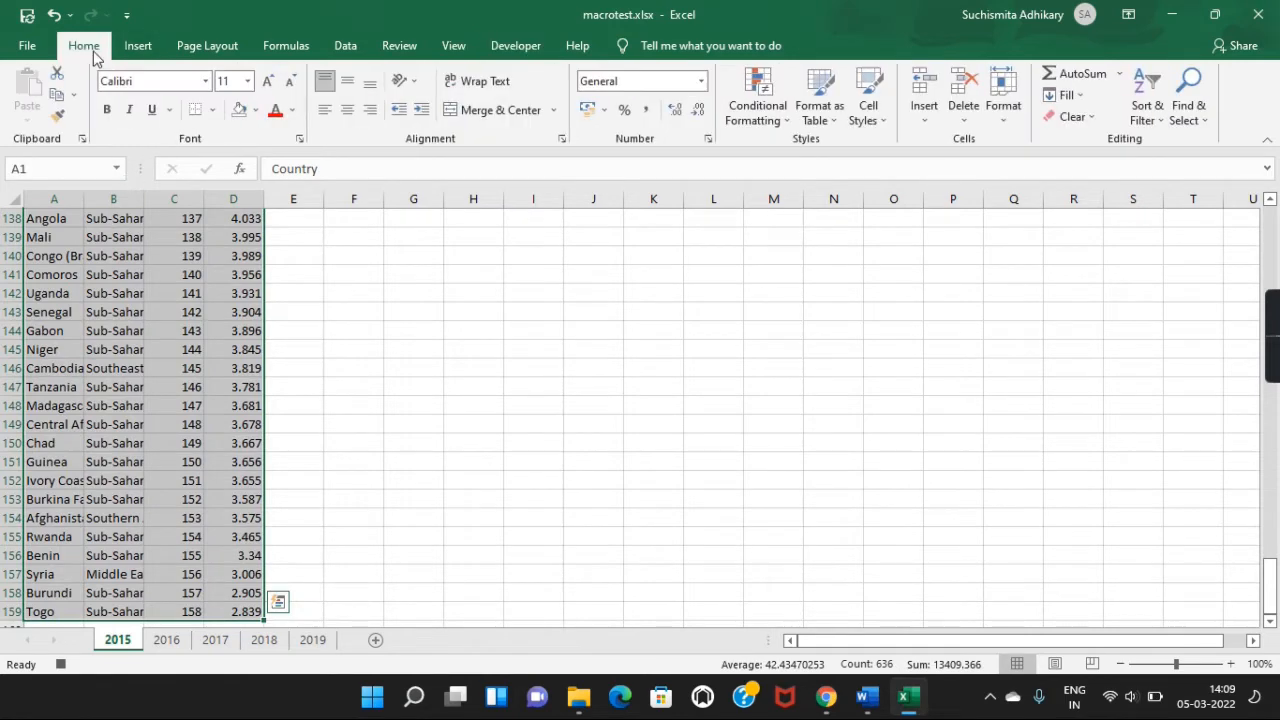
pyautogui.click(212, 110)
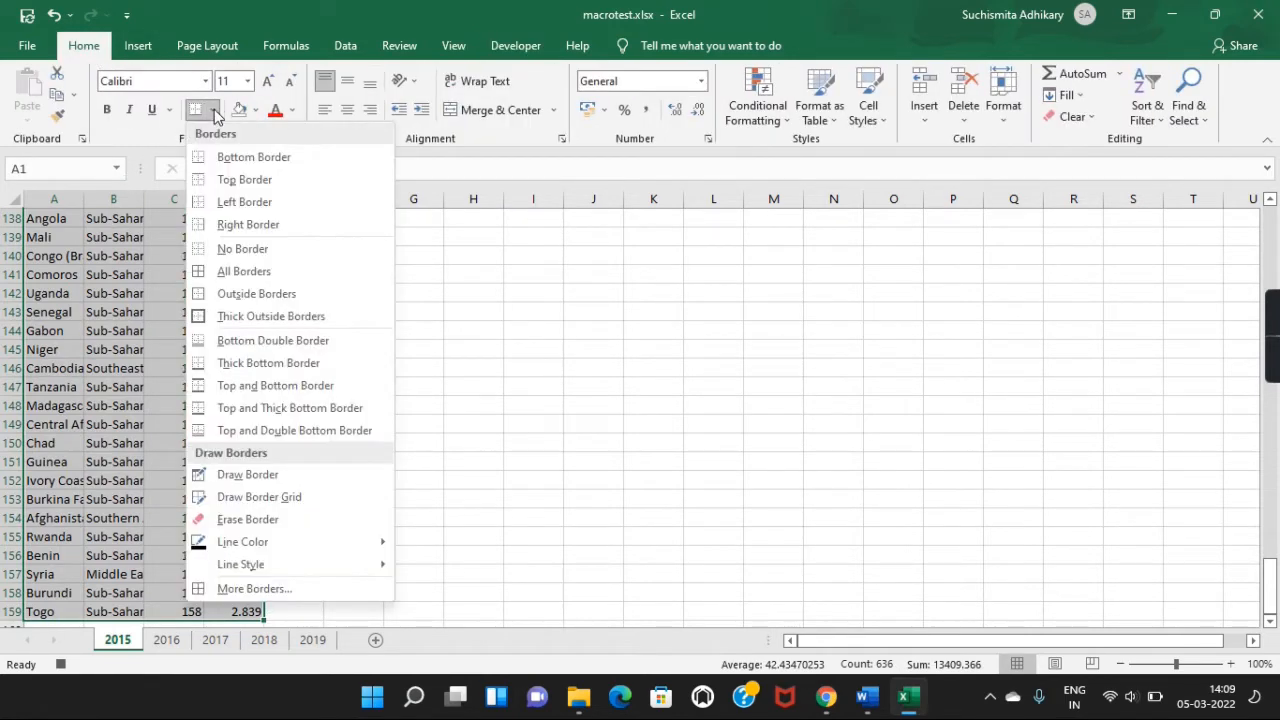
pyautogui.click(244, 271)
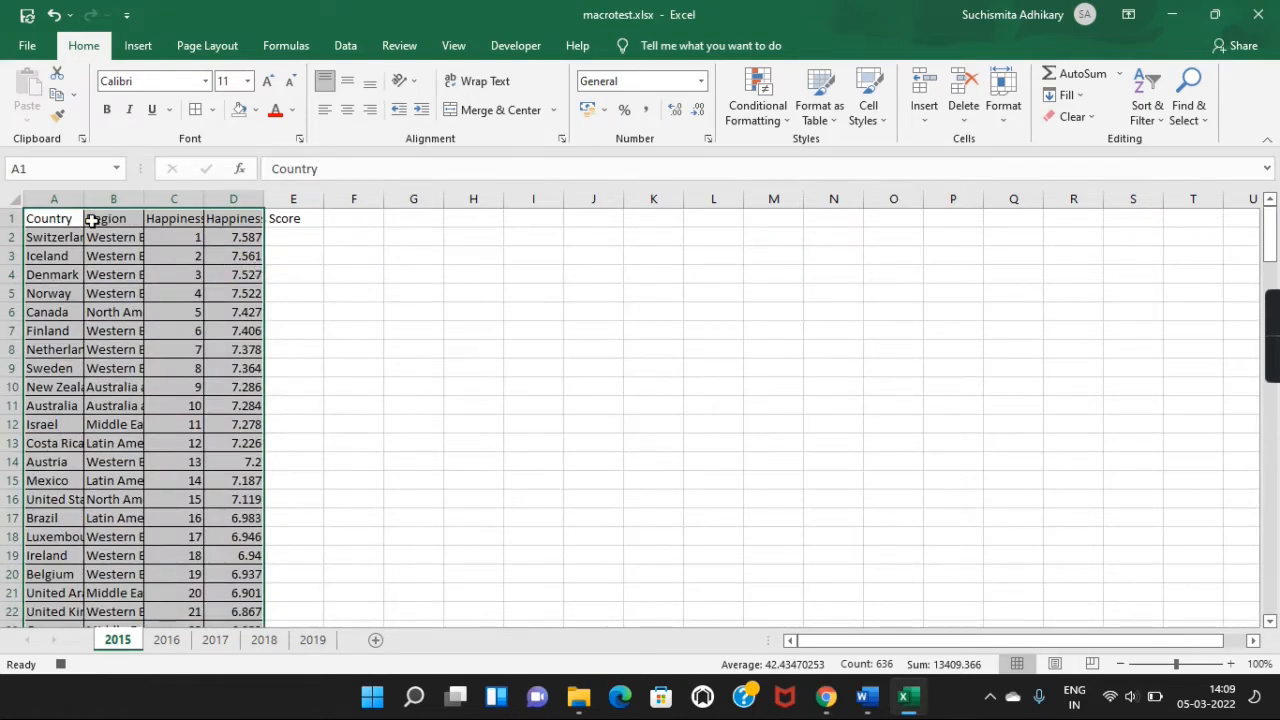
# Wrap the A1:D1 header text and fill those cells blue-grey.
pyautogui.click(61, 218)
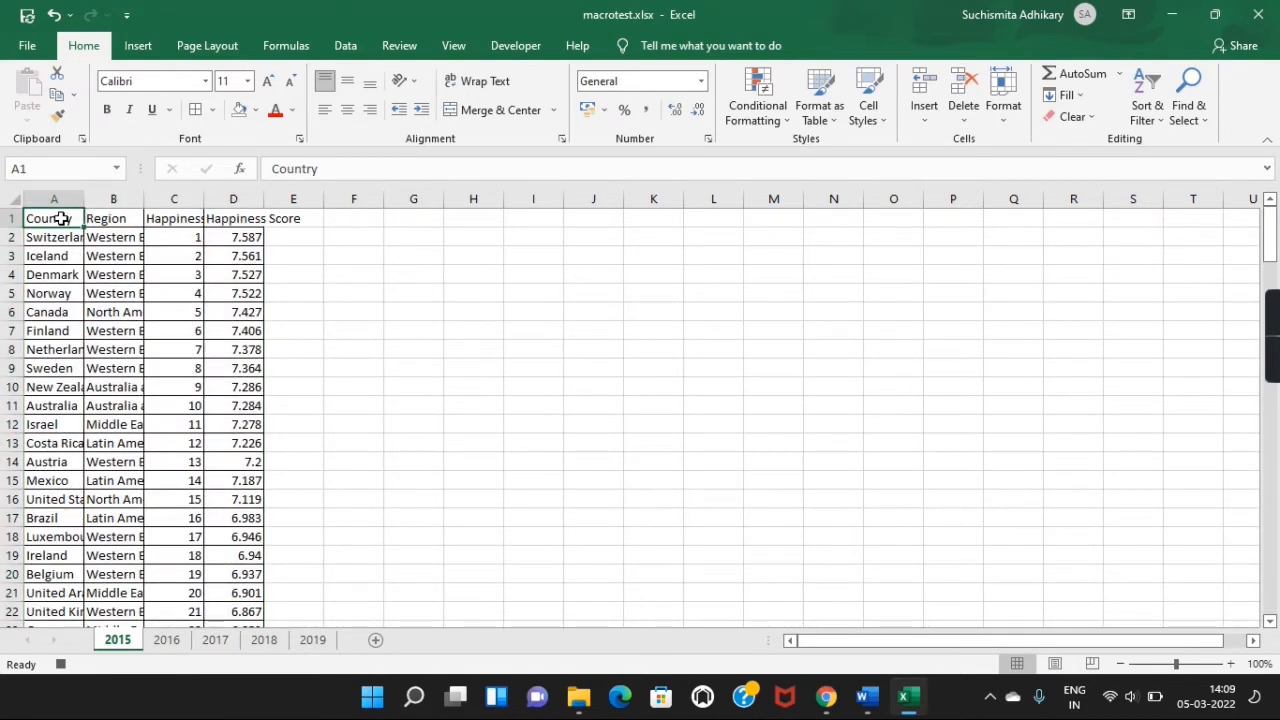
pyautogui.hotkey('ctrl', 'shift', 'Right')
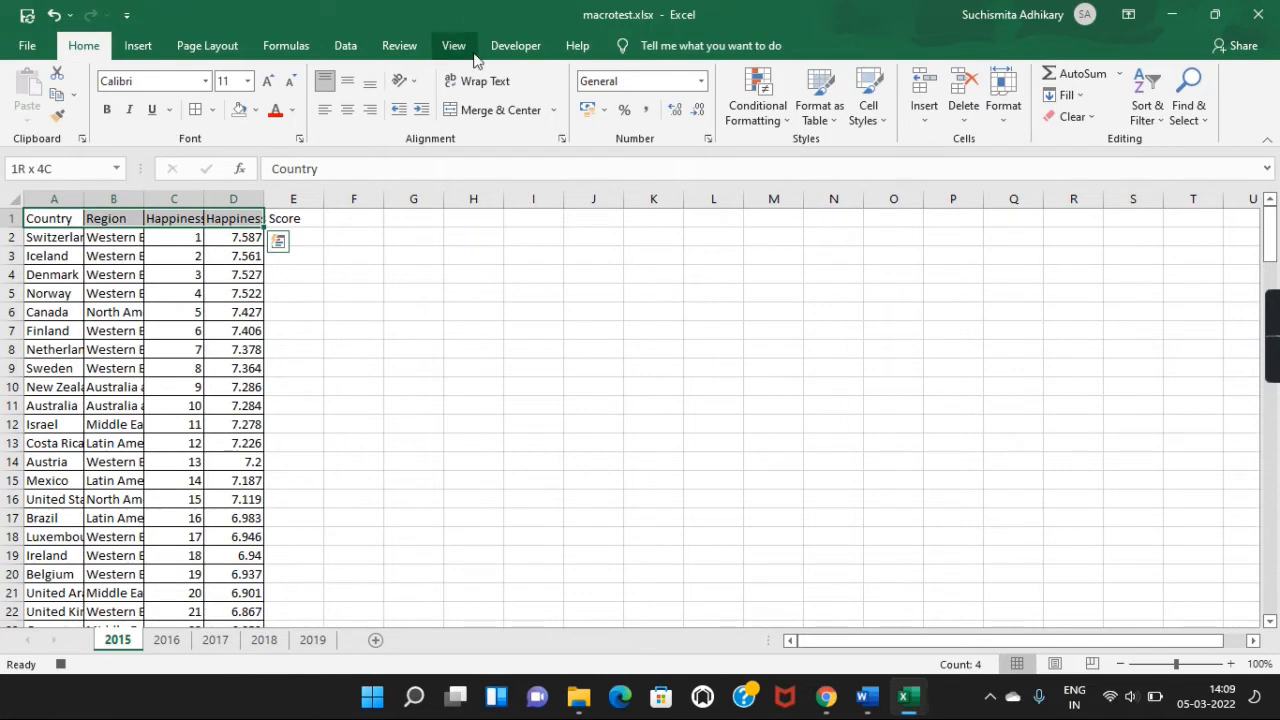
pyautogui.click(485, 85)
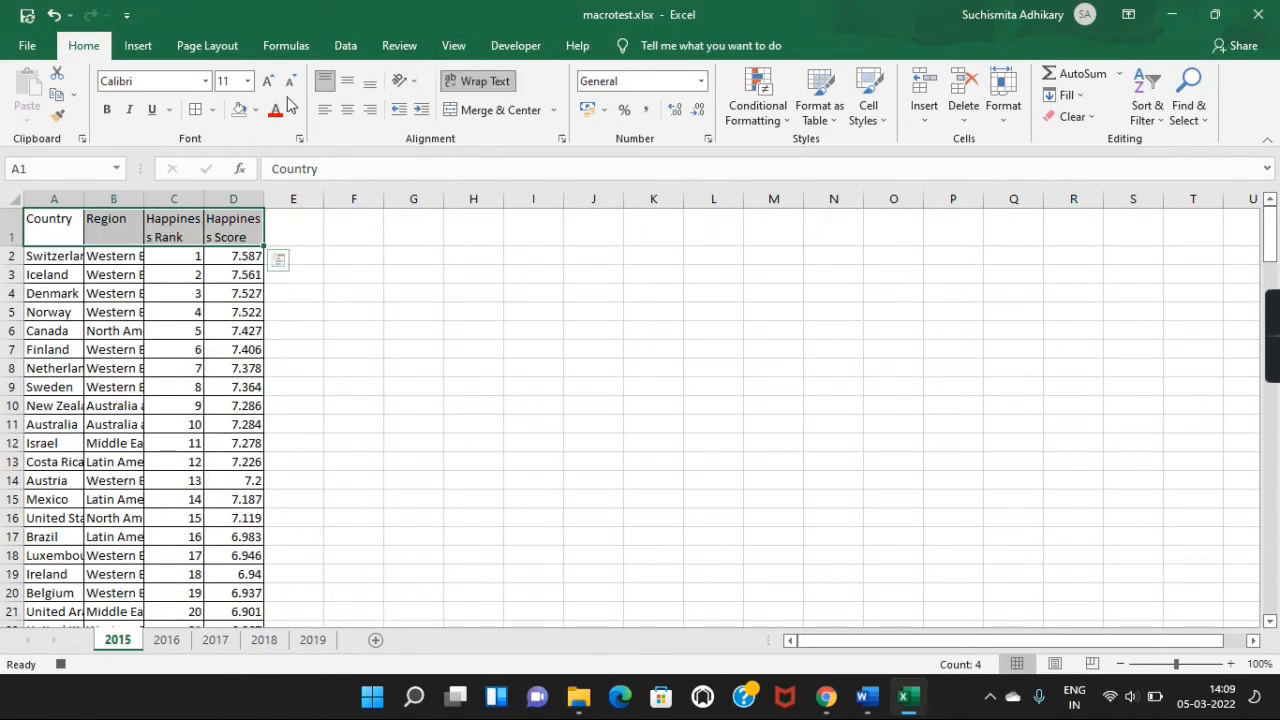
pyautogui.click(256, 109)
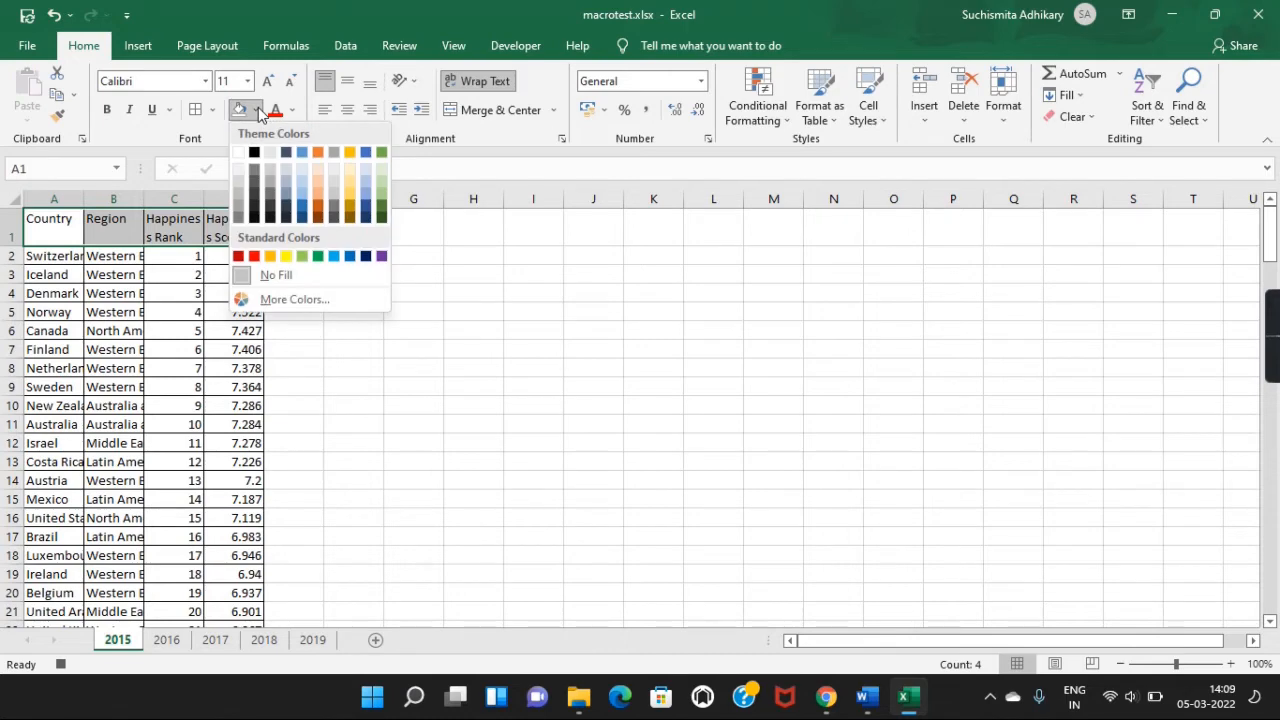
pyautogui.click(288, 191)
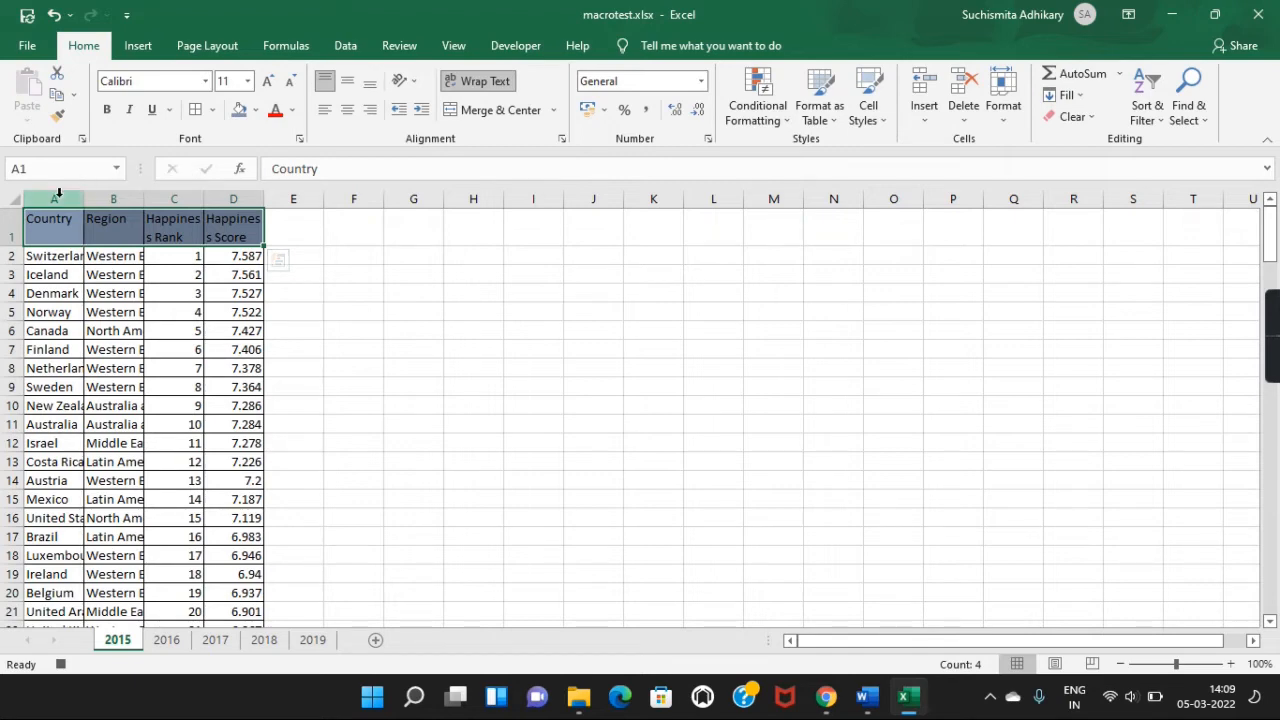
# Autofit columns A–D to their contents.
pyautogui.click(54, 198)
pyautogui.keyDown('shift'); pyautogui.click(240, 198); pyautogui.keyUp('shift')
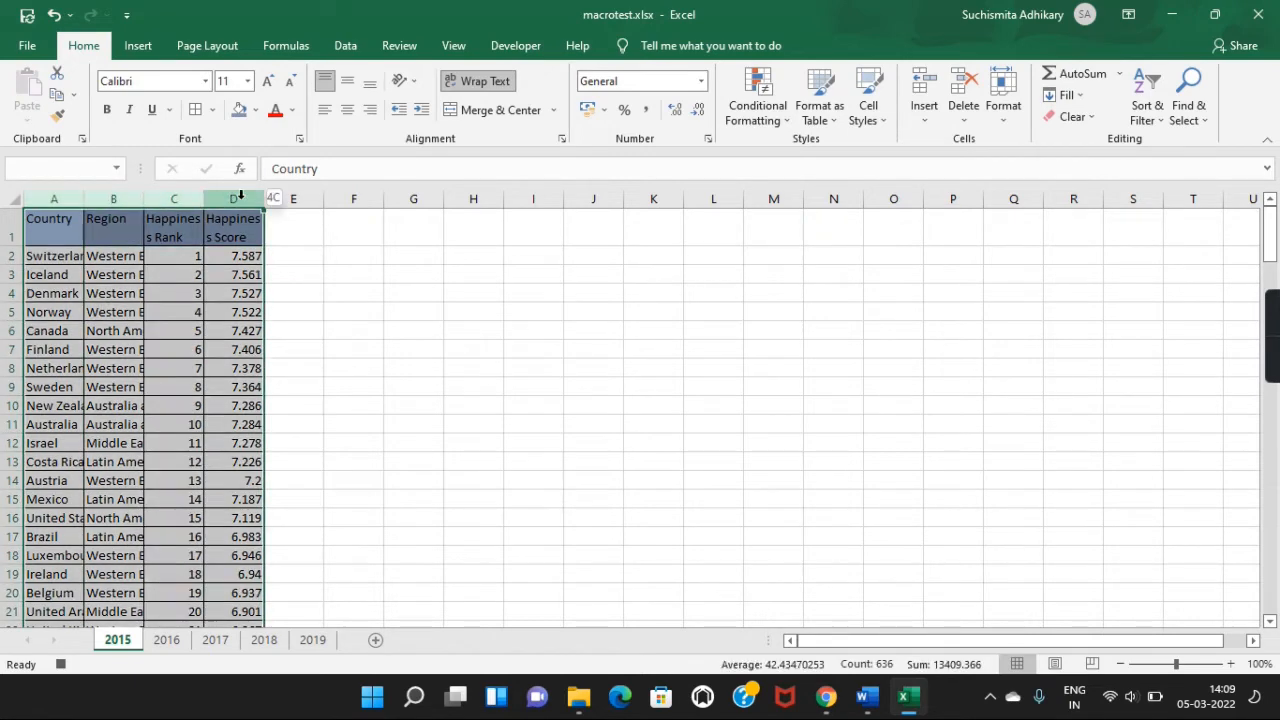
pyautogui.doubleClick(204, 198)
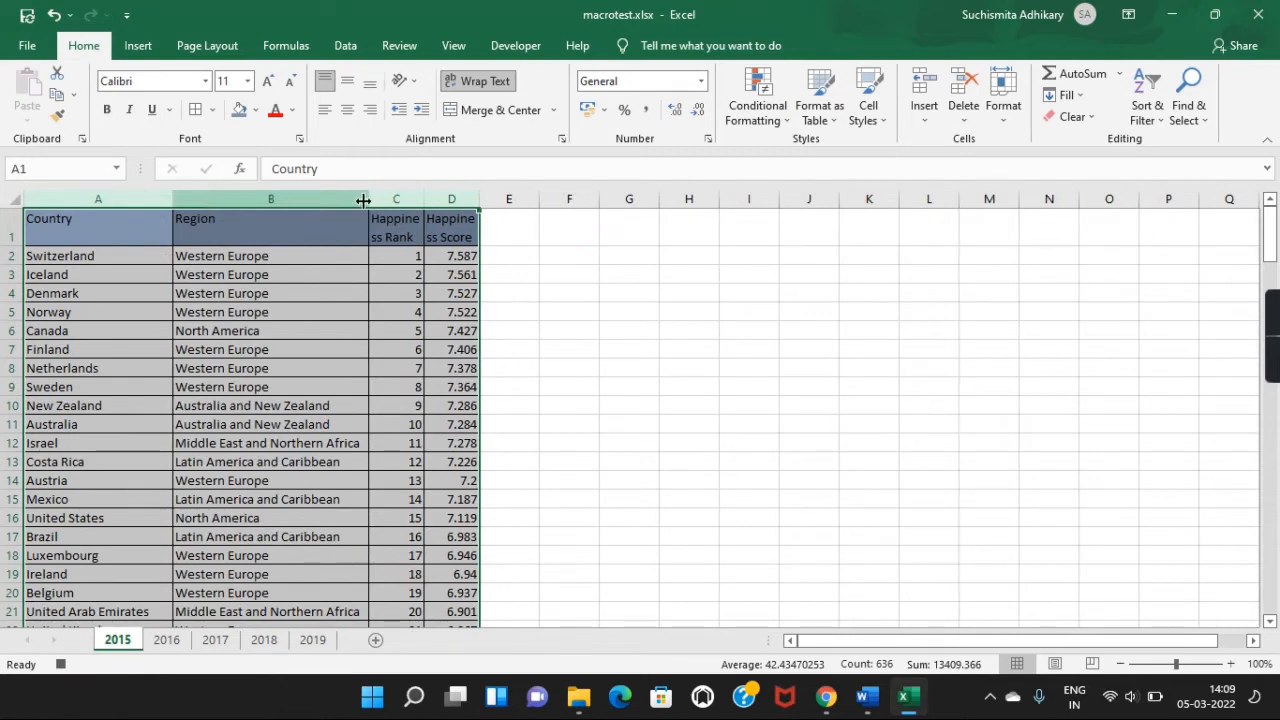
pyautogui.moveTo(424, 200); pyautogui.dragTo(449, 197)
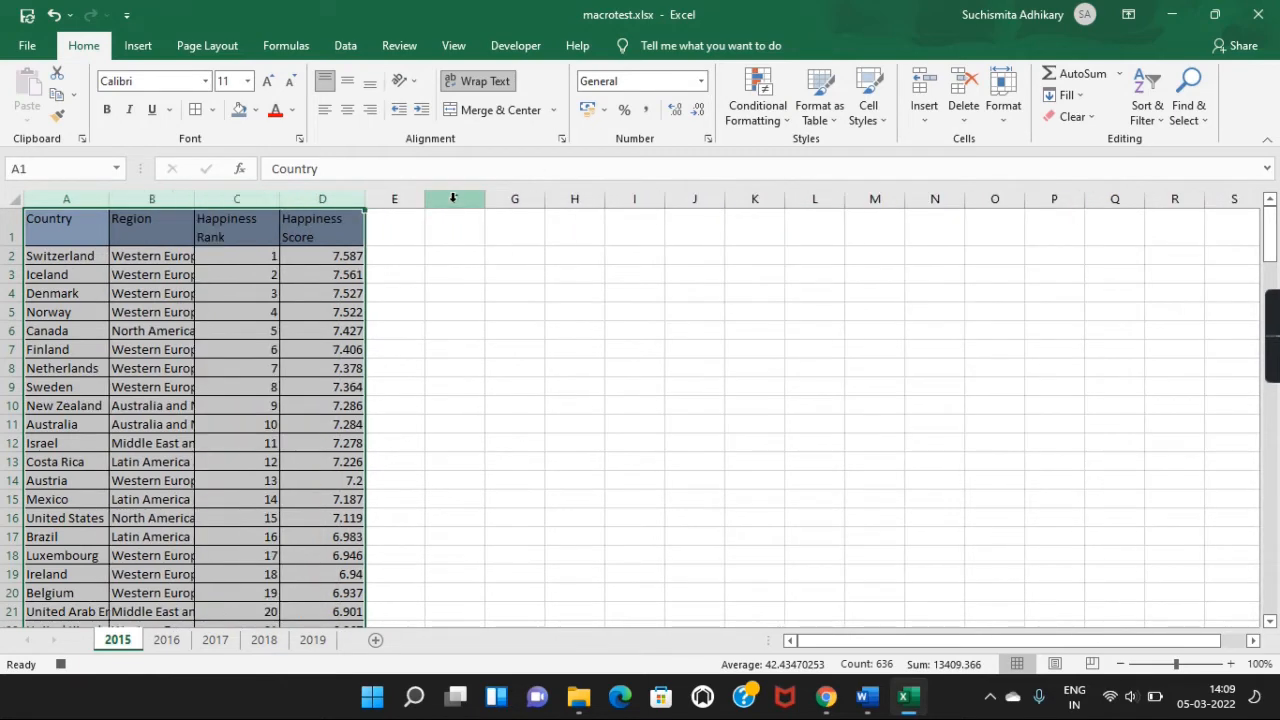
pyautogui.doubleClick(277, 197)
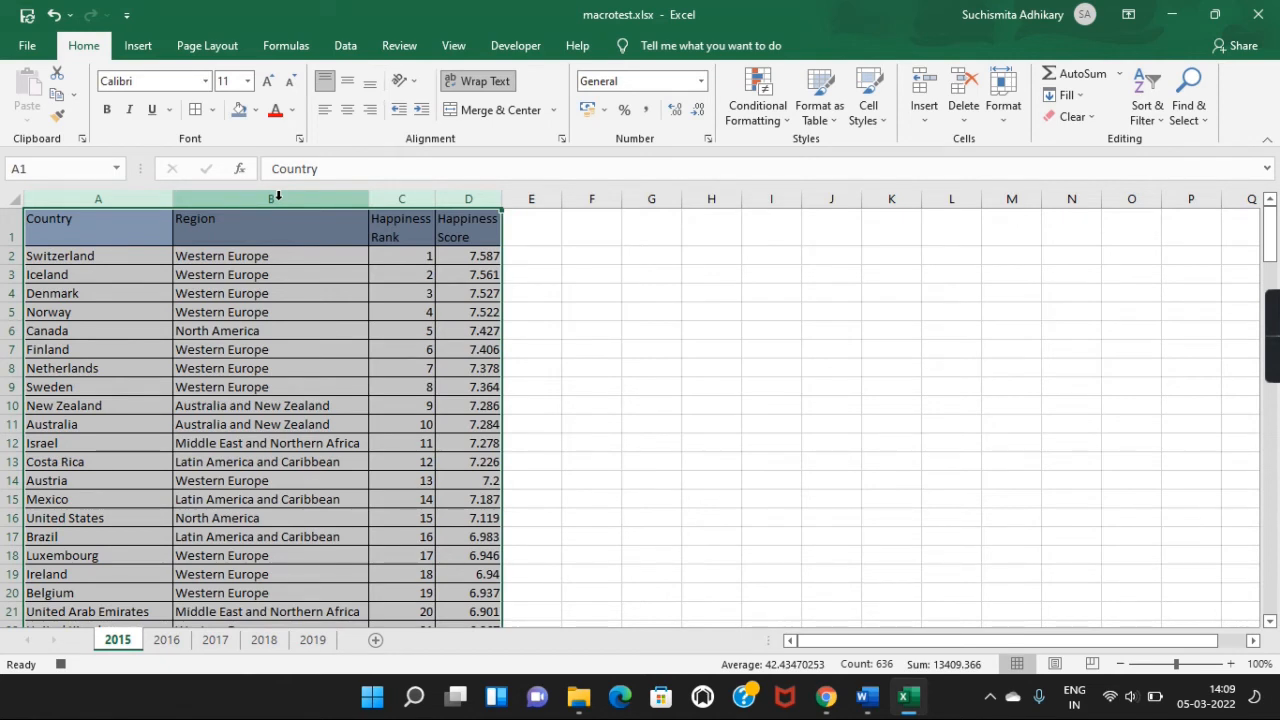
# Insert a PivotTable from columns A:D, placed at cell G1 on the 2015 sheet.
pyautogui.click(128, 194)
pyautogui.keyDown('shift'); pyautogui.click(456, 197); pyautogui.keyUp('shift')
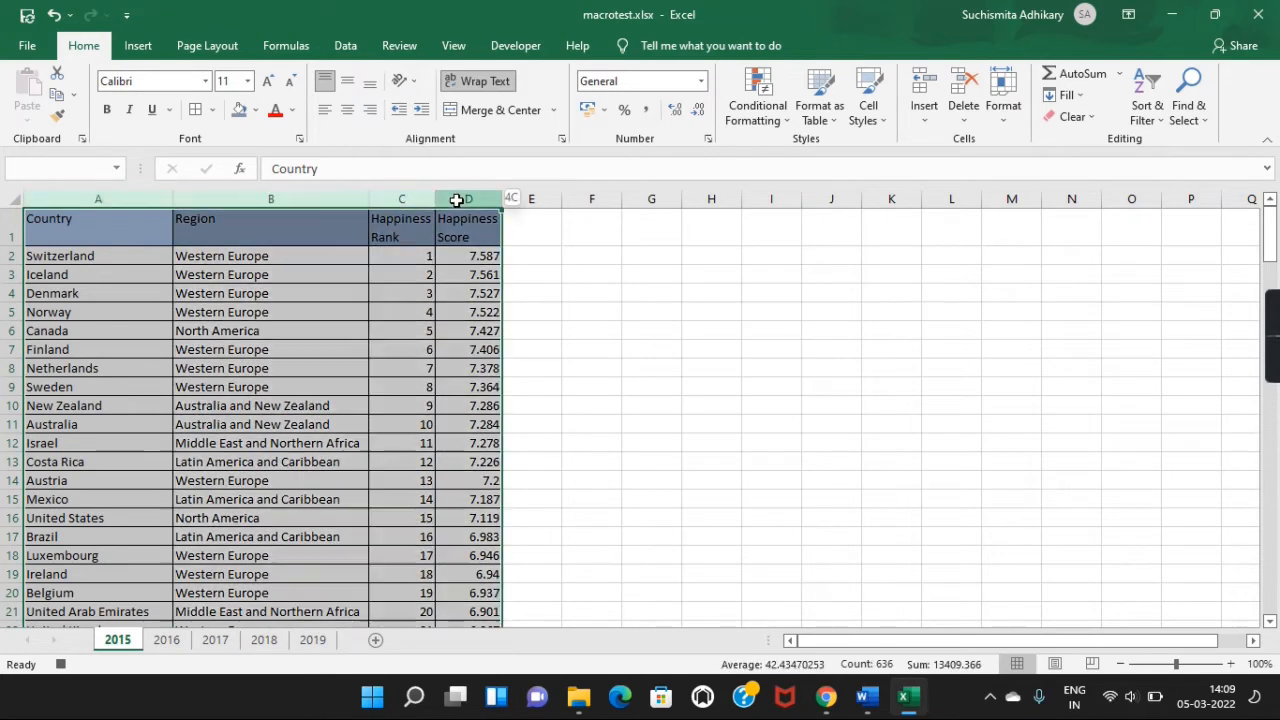
pyautogui.click(137, 47)
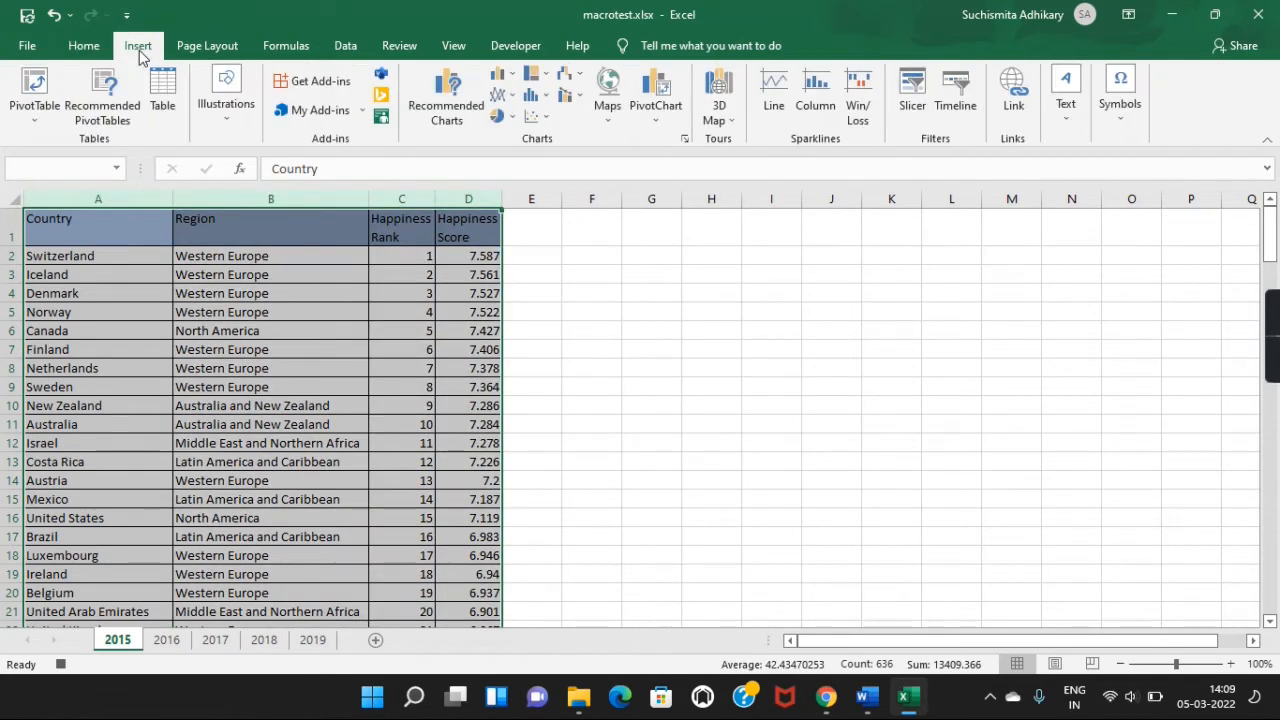
pyautogui.click(45, 108)
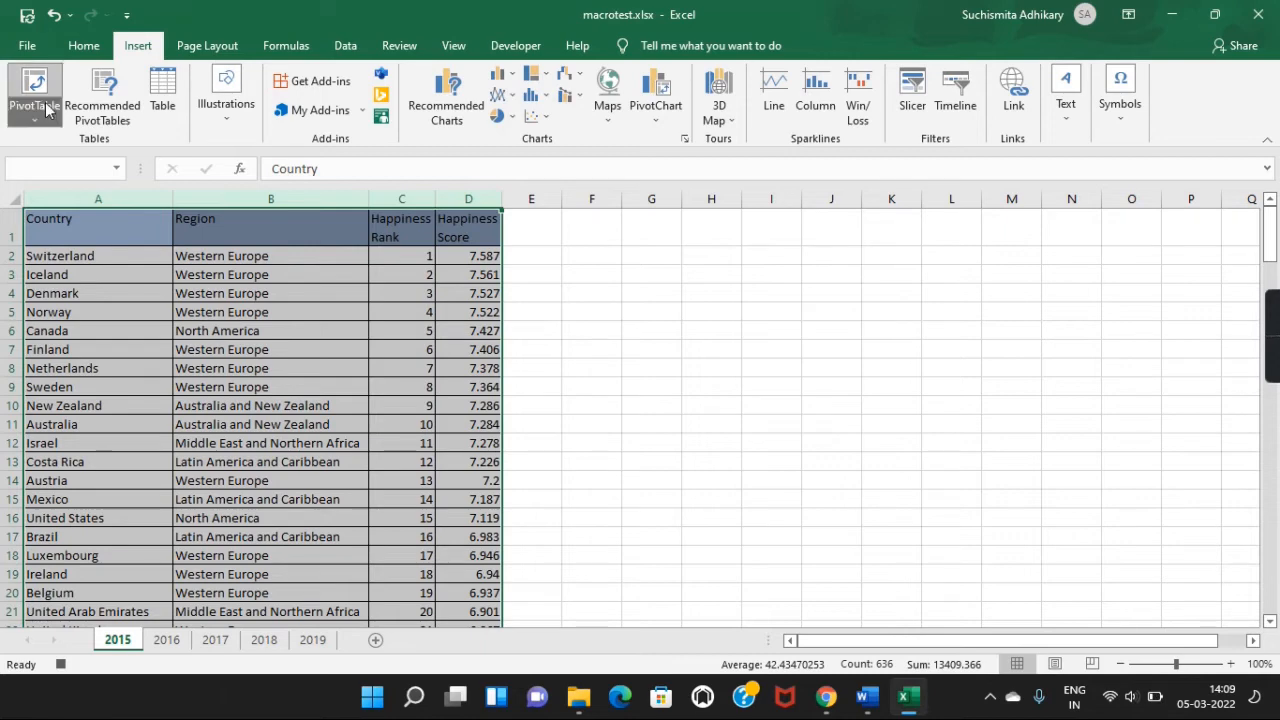
pyautogui.click(38, 90)
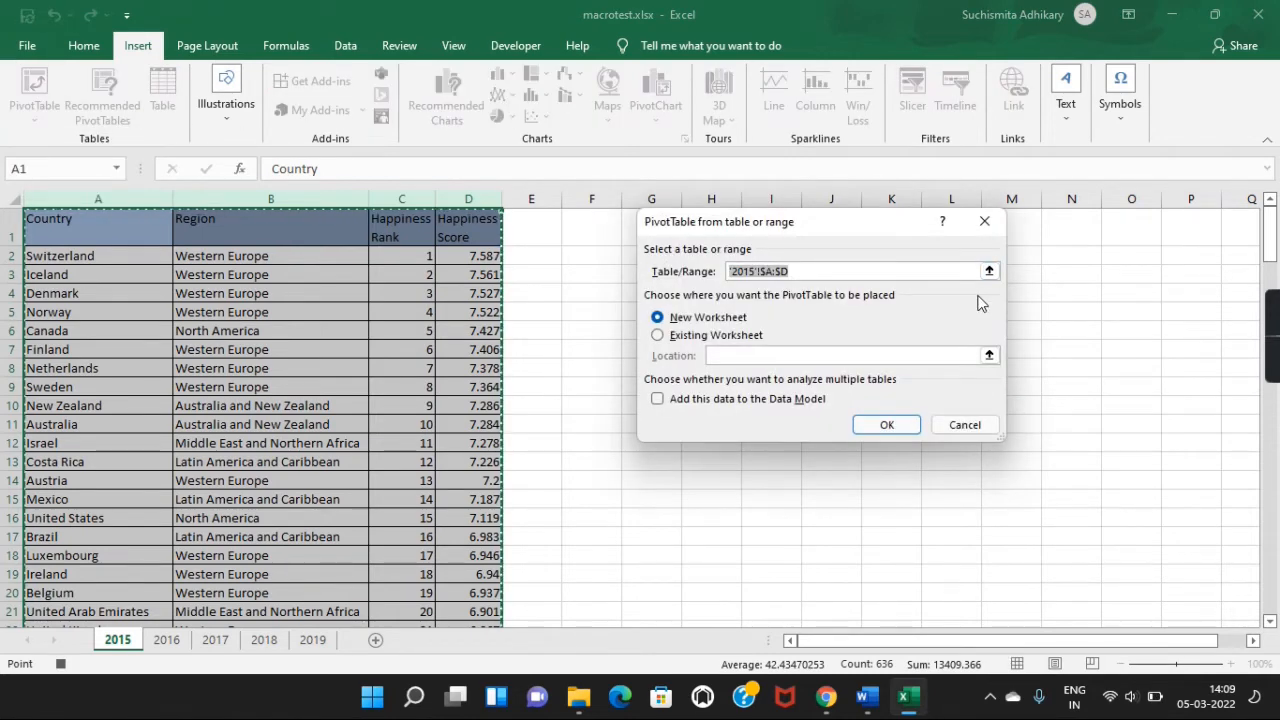
pyautogui.click(740, 337)
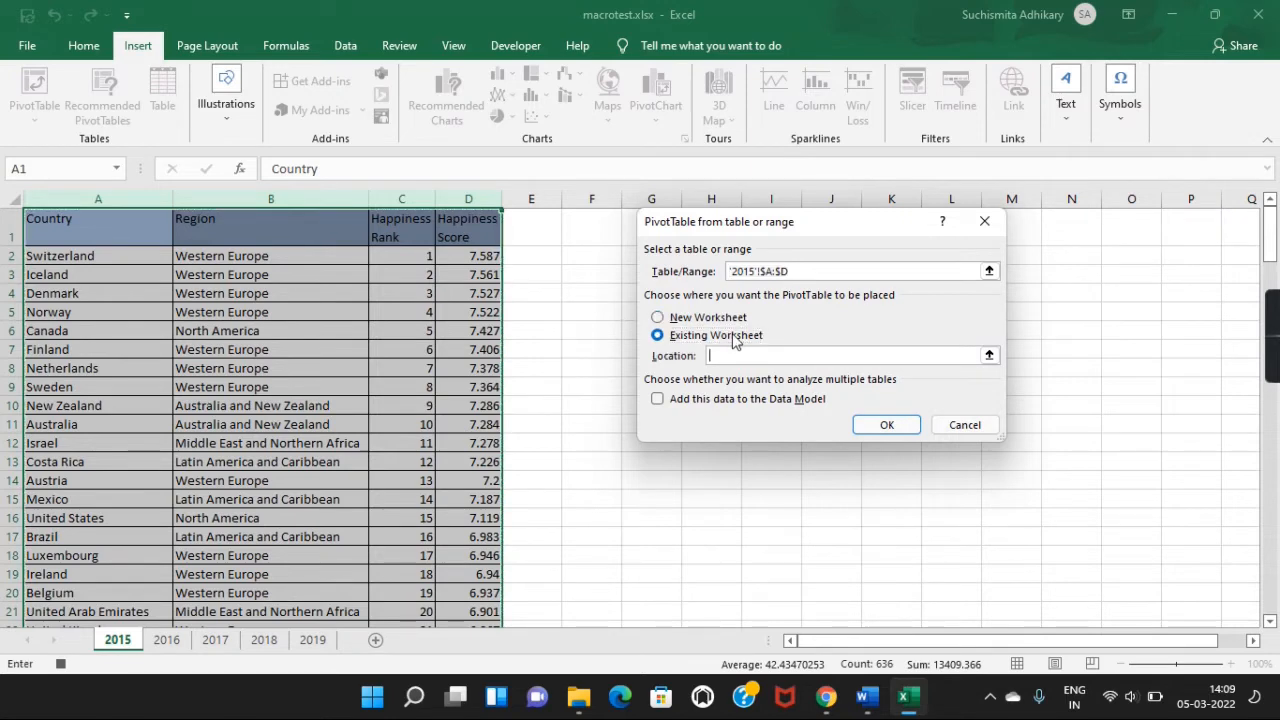
pyautogui.click(989, 355)
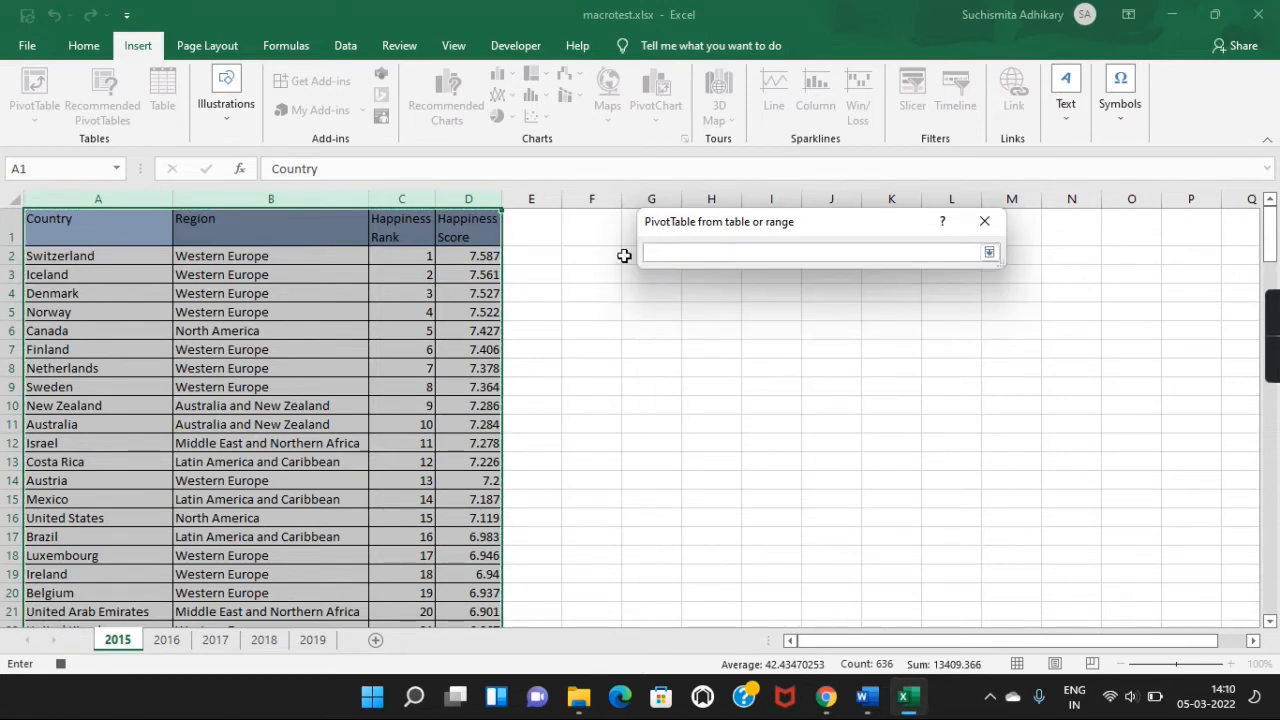
pyautogui.click(626, 224)
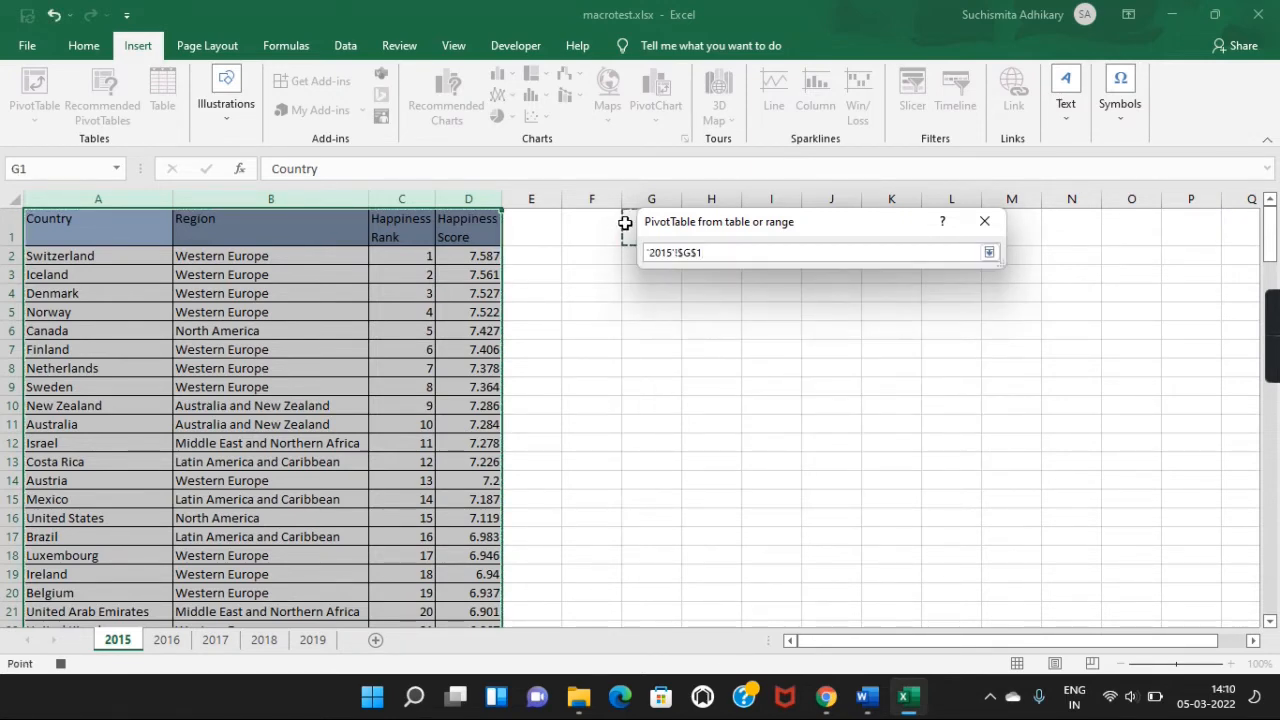
pyautogui.click(989, 252)
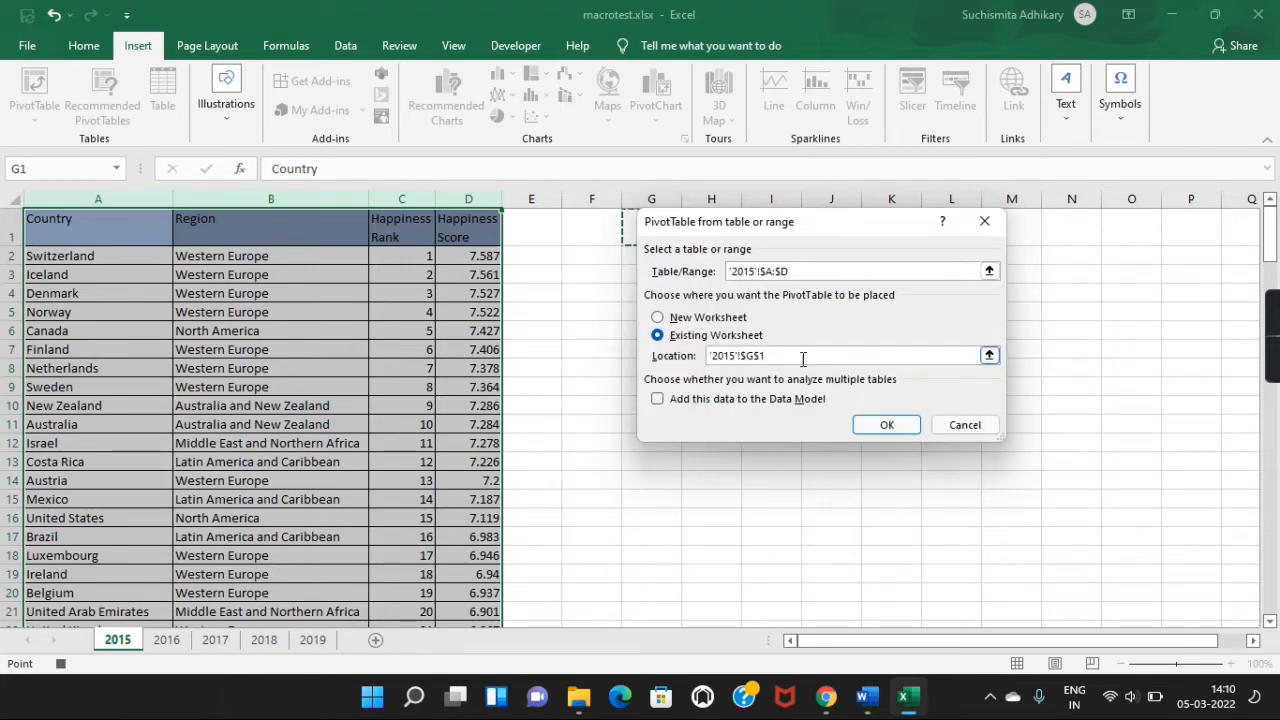
pyautogui.click(887, 426)
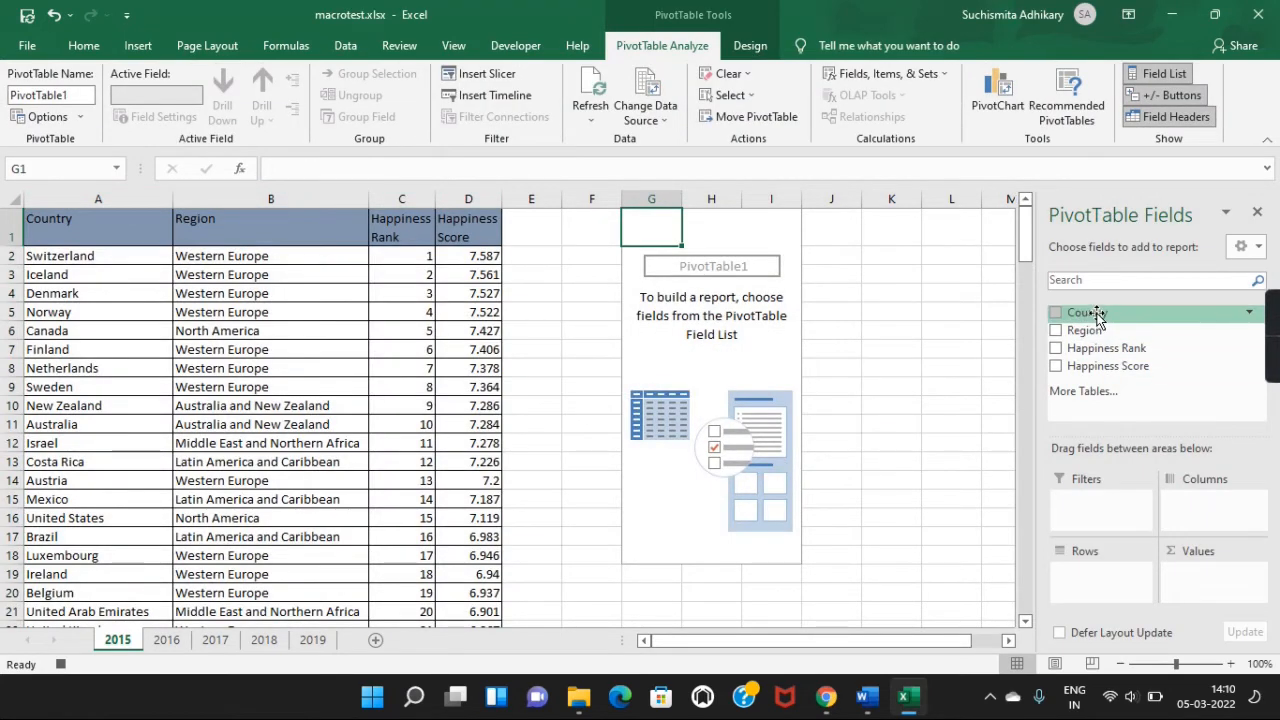
# Put Region in Rows, and Country and Happiness Score in Values.
pyautogui.moveTo(1090, 330); pyautogui.dragTo(1080, 575)
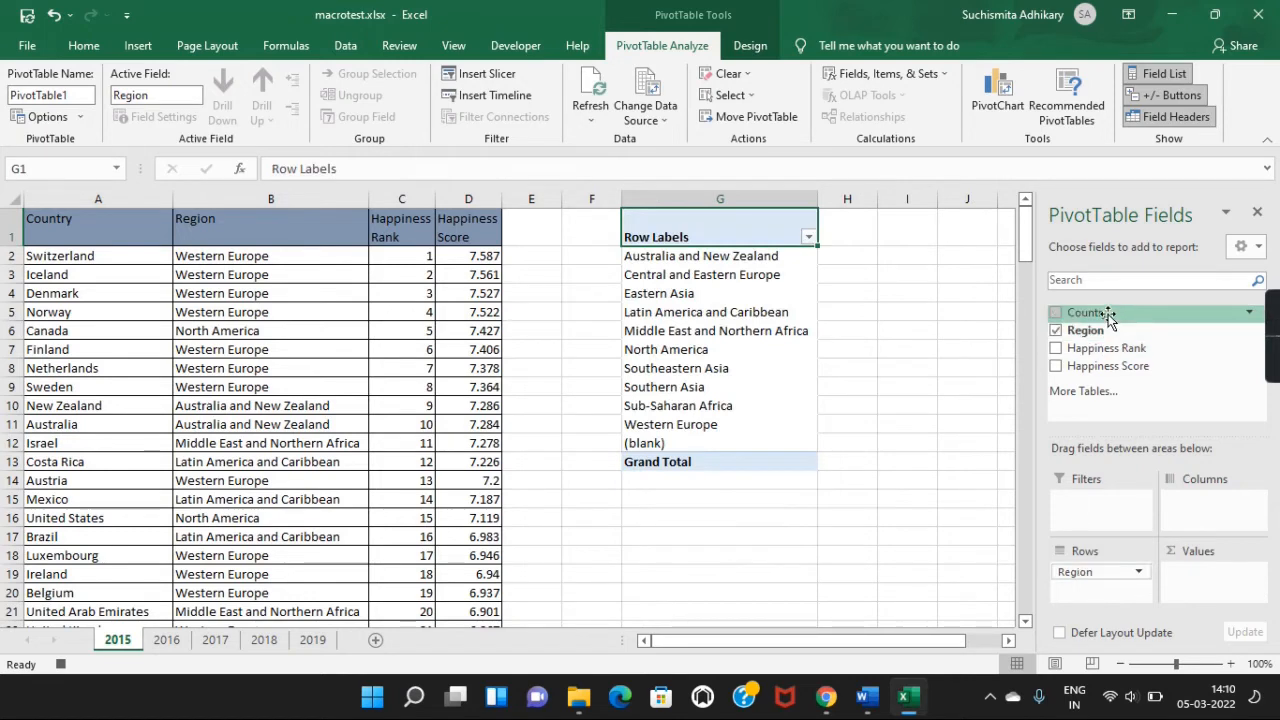
pyautogui.moveTo(1108, 318); pyautogui.dragTo(1211, 578)
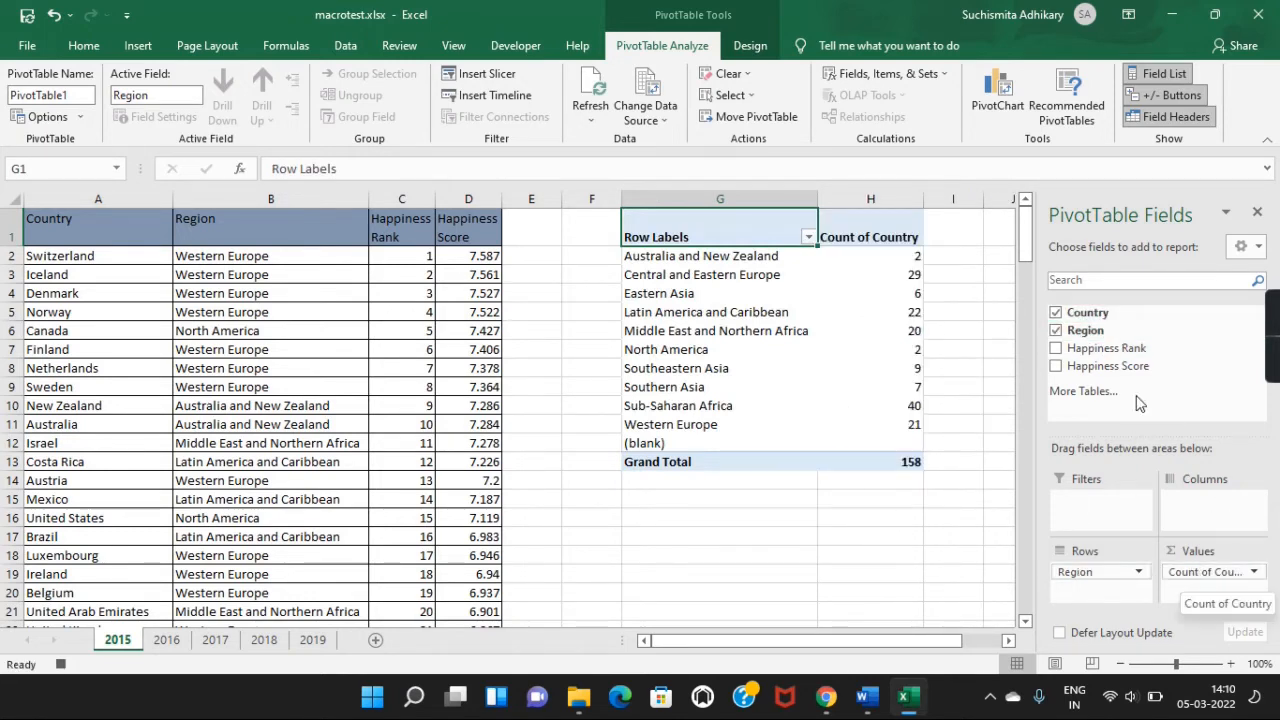
pyautogui.moveTo(1120, 366); pyautogui.dragTo(1215, 592)
# Summarize Happiness Score as Average and hide the PivotTable field list.
pyautogui.click(1192, 591)
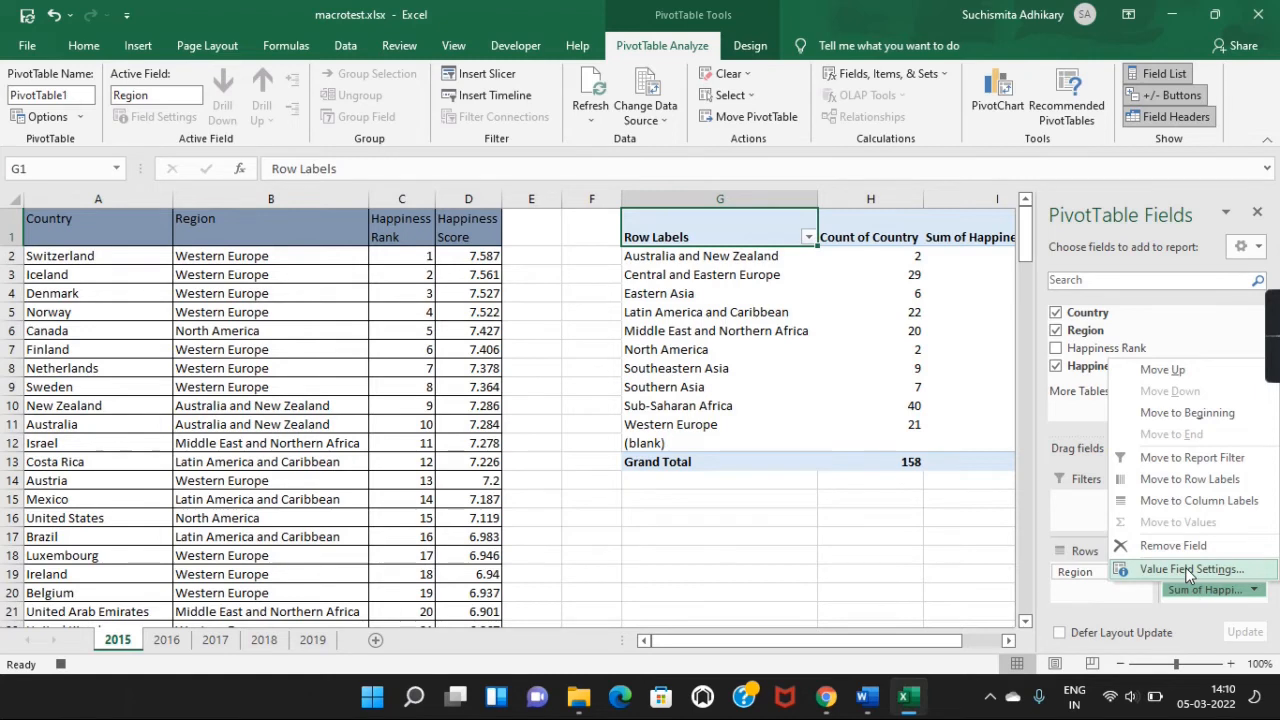
pyautogui.click(1190, 569)
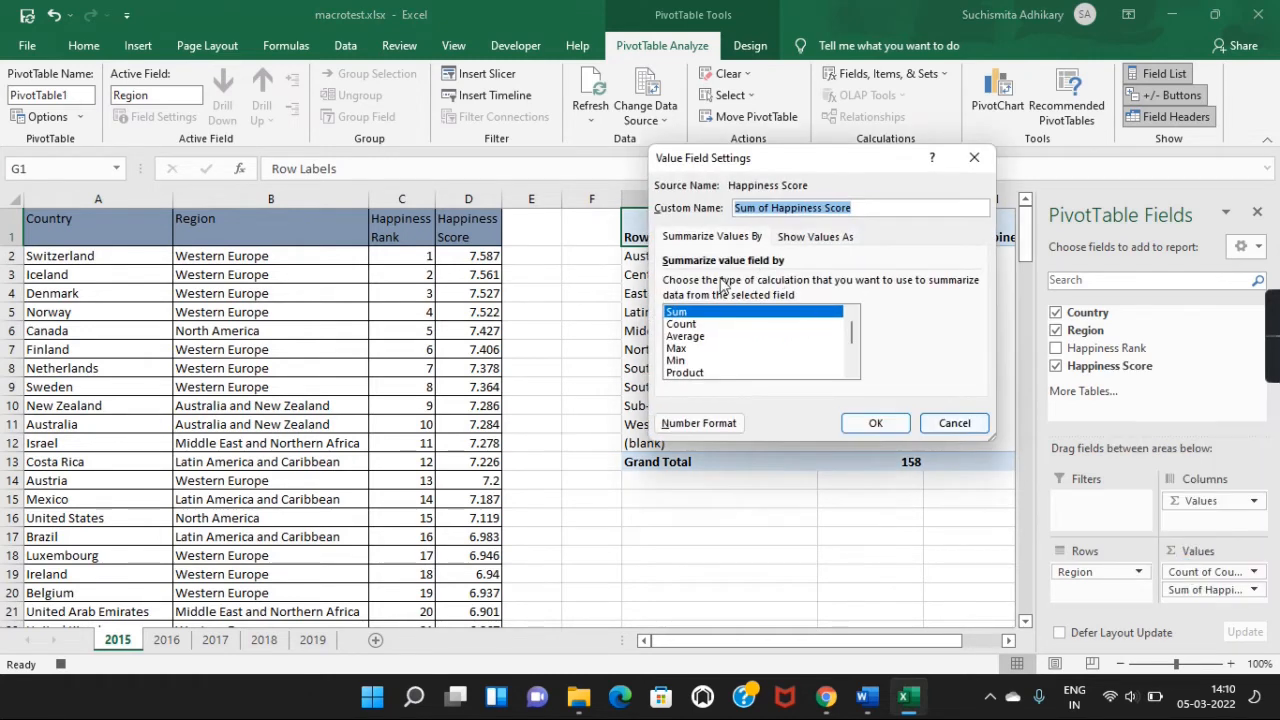
pyautogui.click(686, 337)
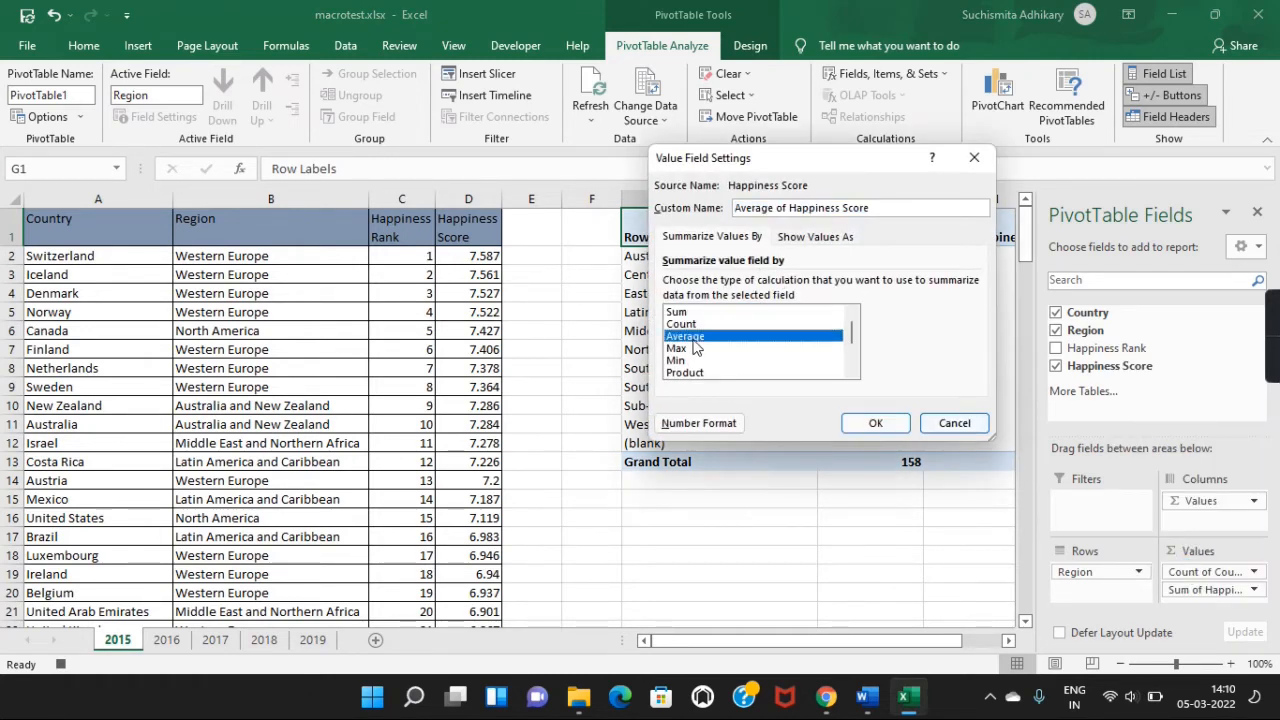
pyautogui.click(876, 424)
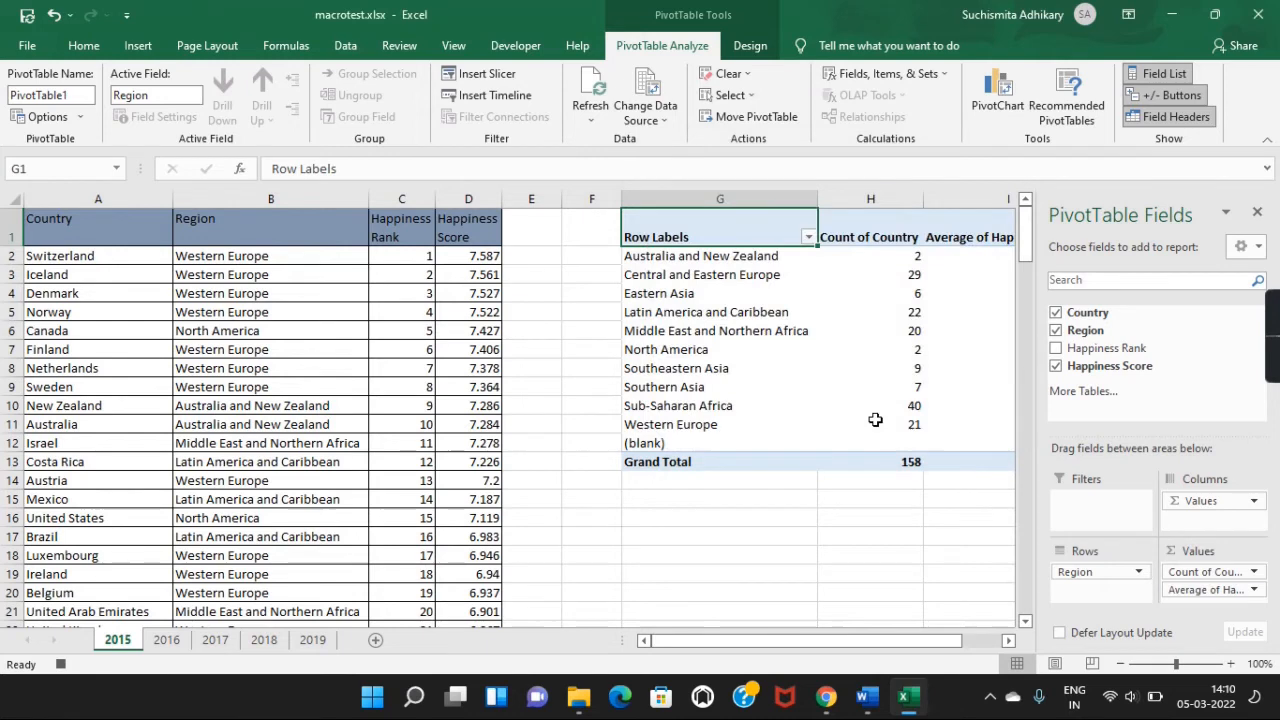
pyautogui.click(1258, 214)
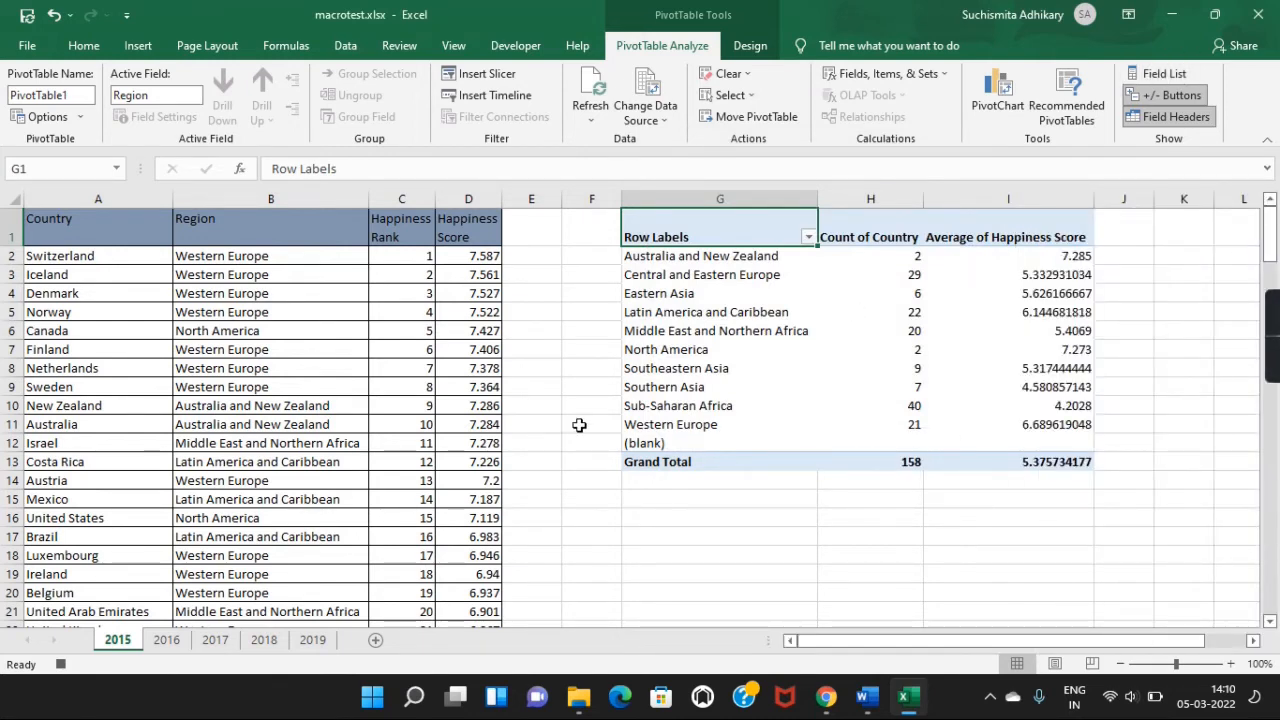
pyautogui.click(515, 52)
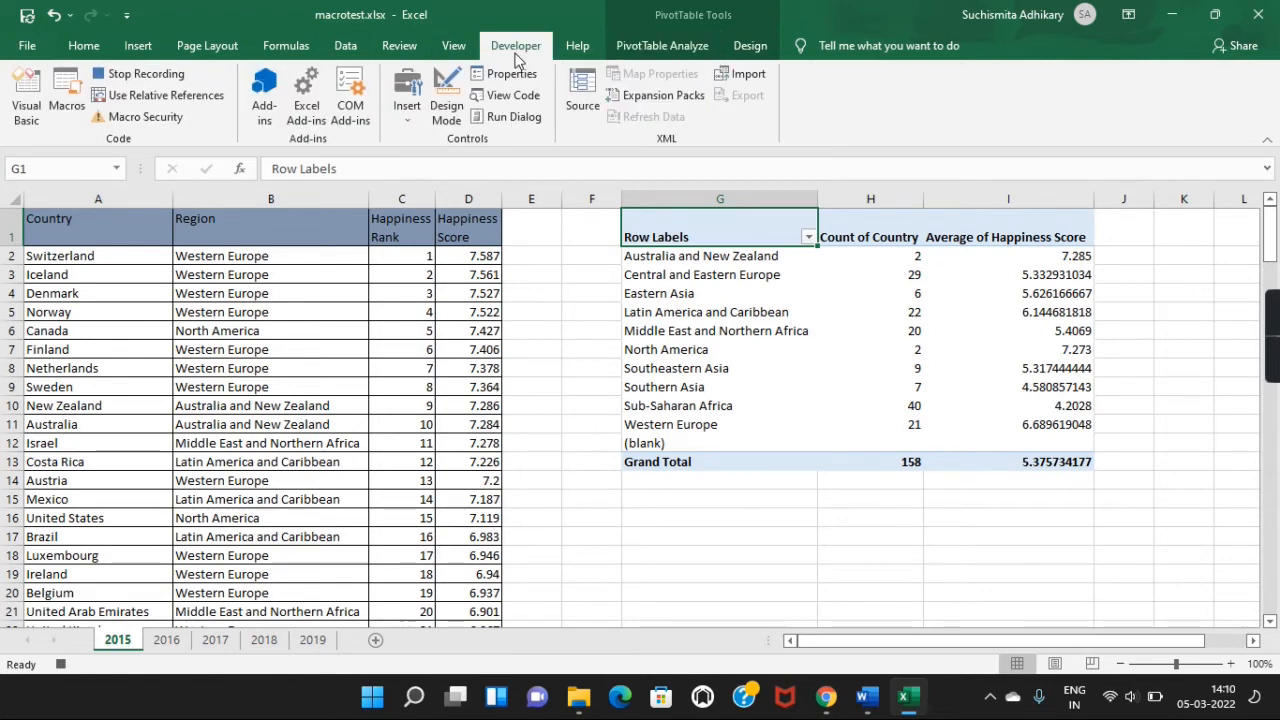
# Stop the macro recording and open the Macro dialog listing HappinessDataMacro.
pyautogui.click(138, 74)
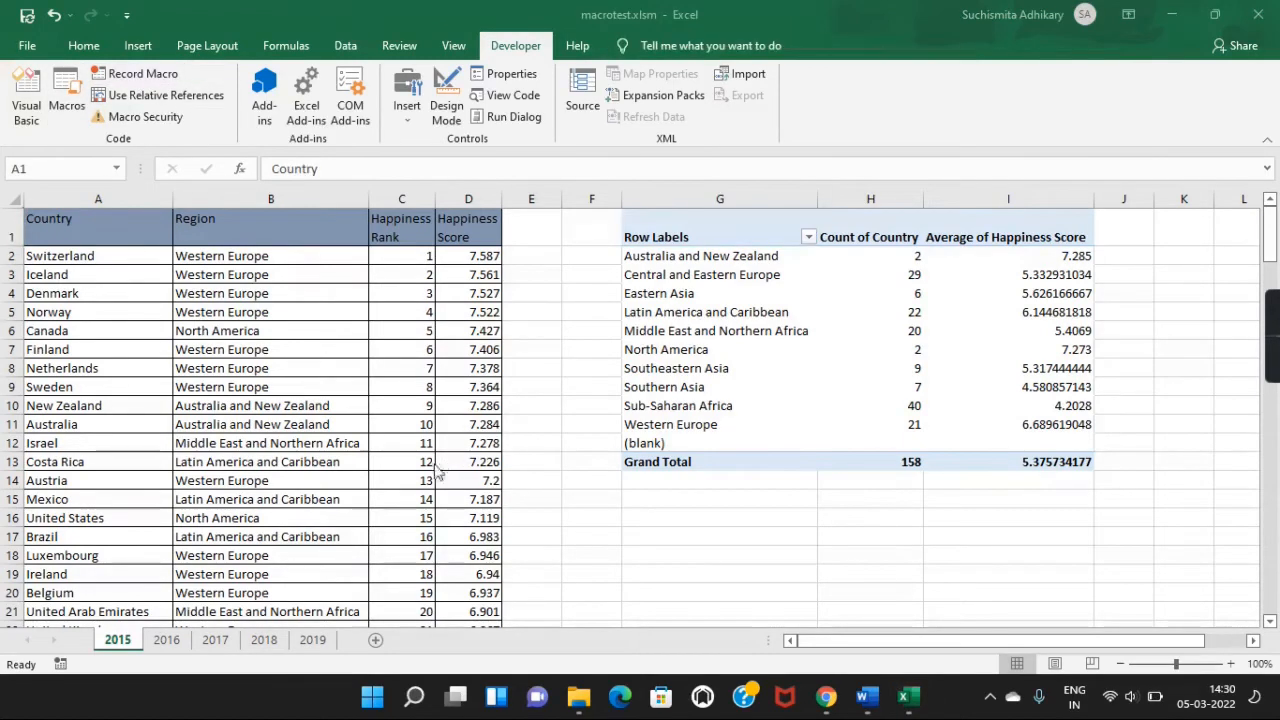
pyautogui.click(67, 97)
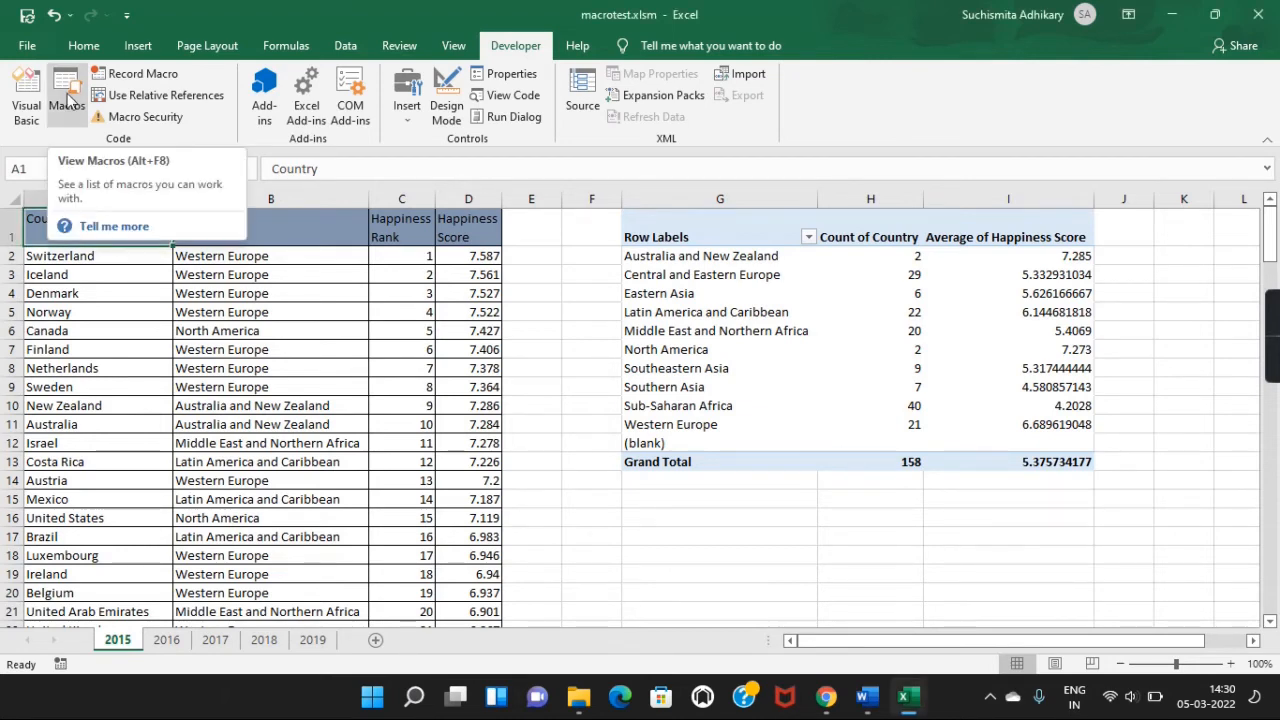
pyautogui.click(67, 97)
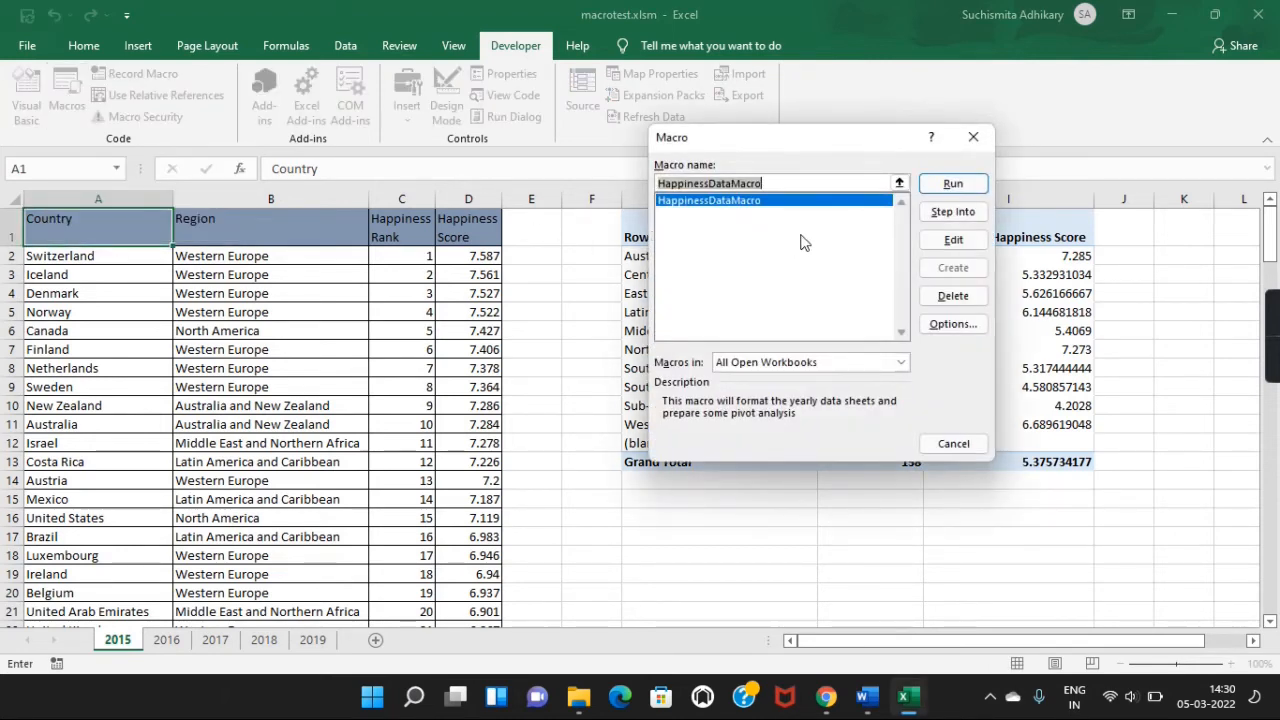
pyautogui.click(766, 183)
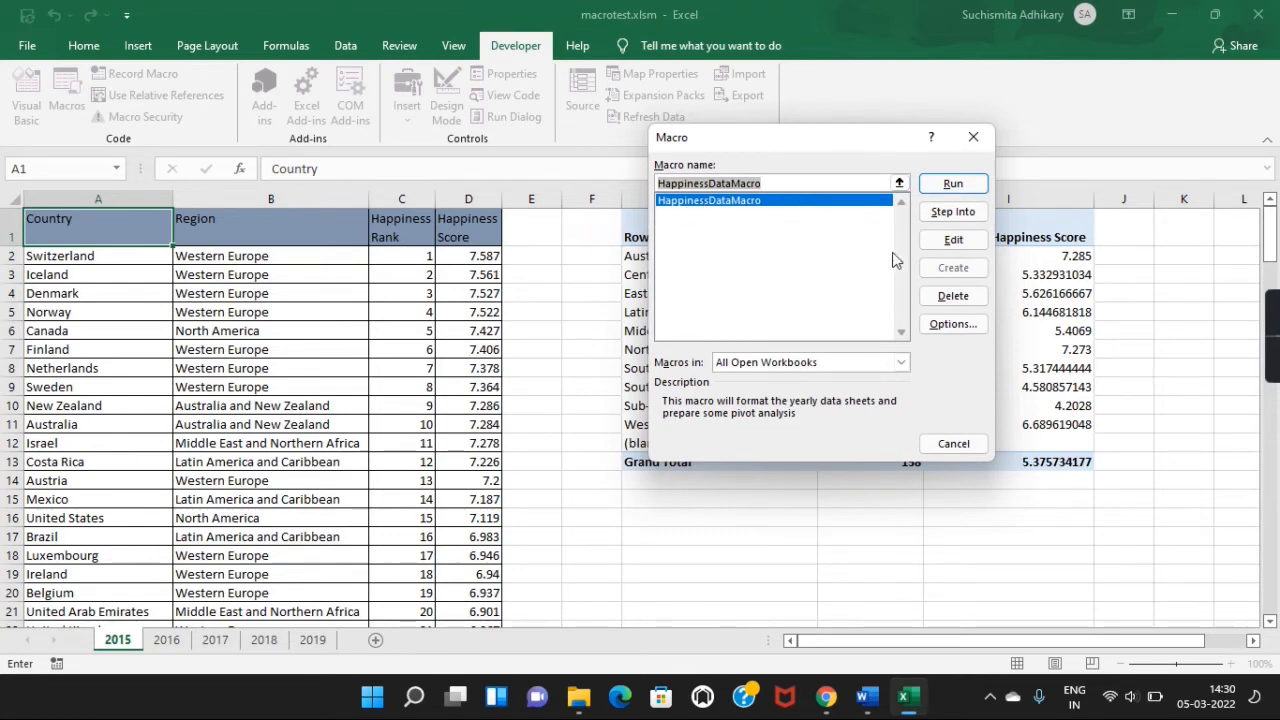
# Open HappinessDataMacro in the VBA editor and scroll to the PivotCaches.Create line naming sheet 2015.
pyautogui.click(941, 243)
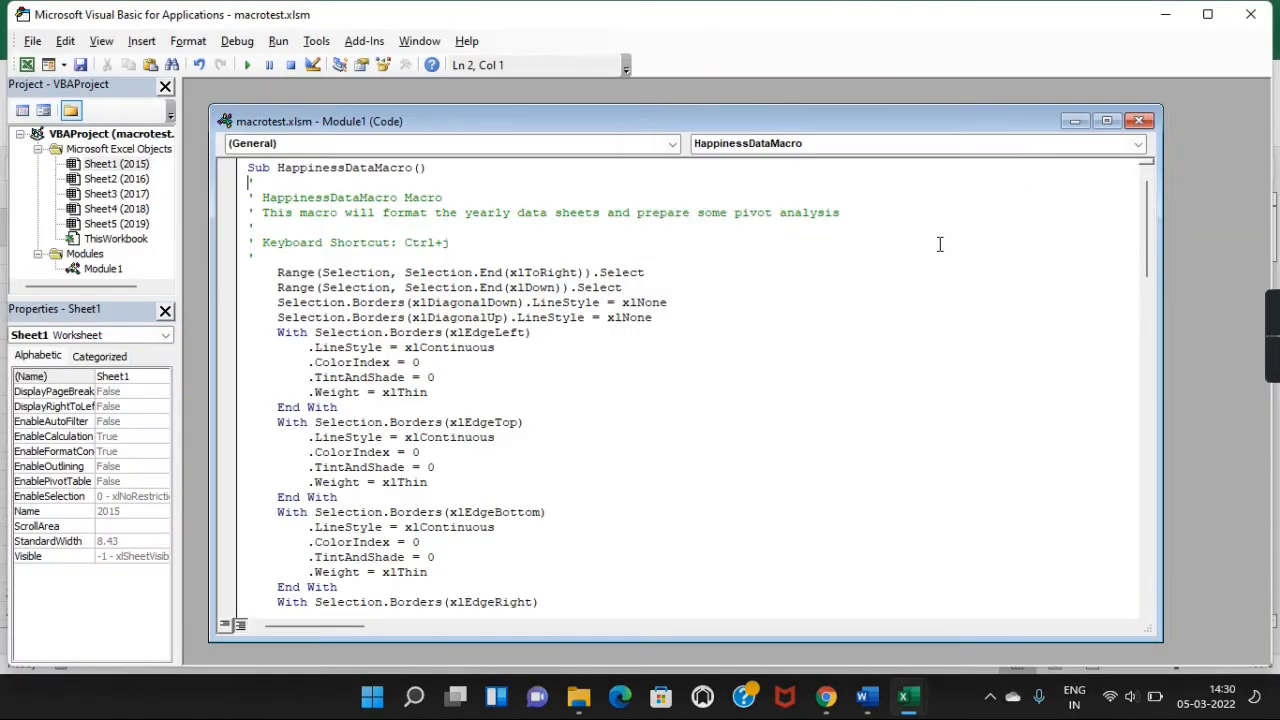
pyautogui.scroll(-20, 433, 457)
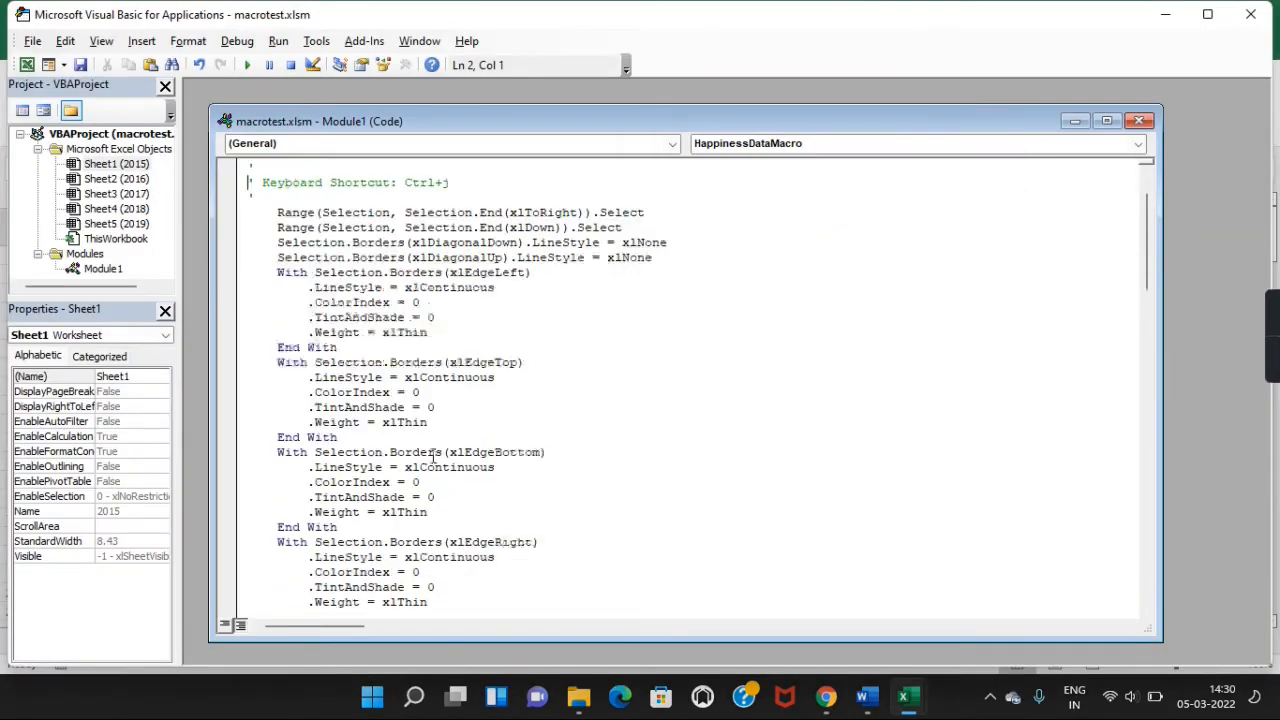
pyautogui.scroll(-7, 433, 457)
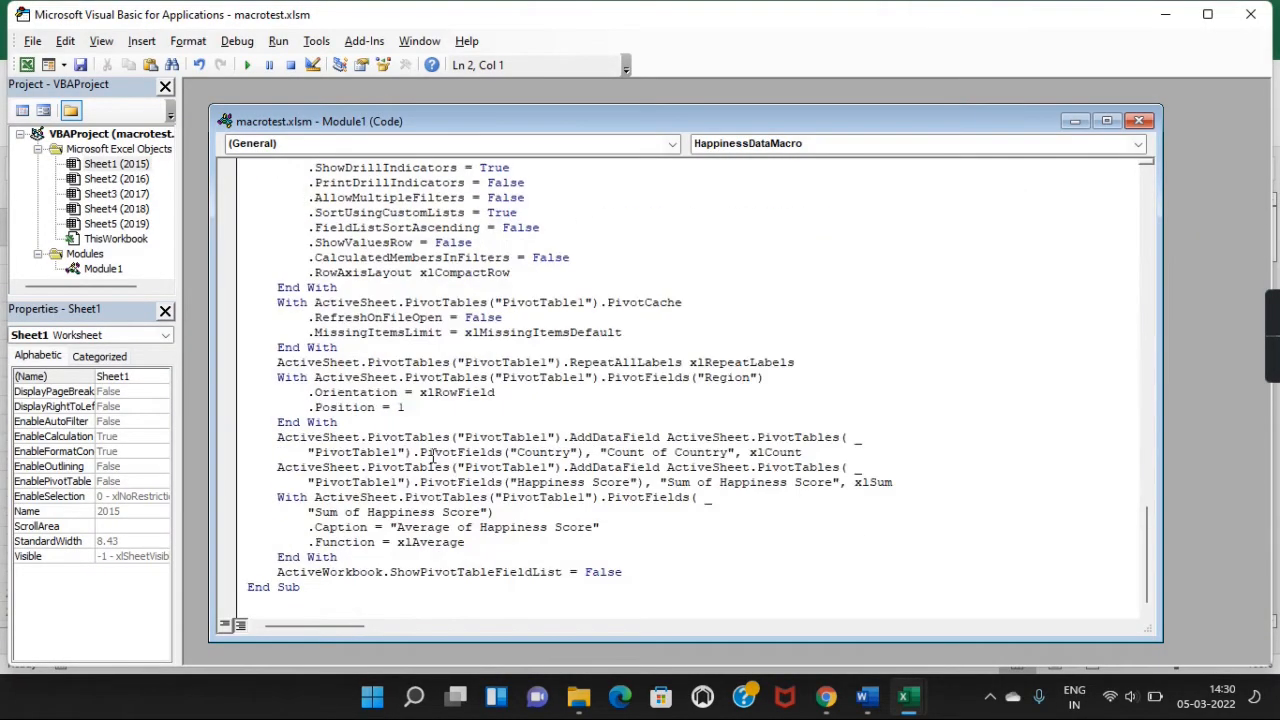
pyautogui.scroll(20, 433, 457)
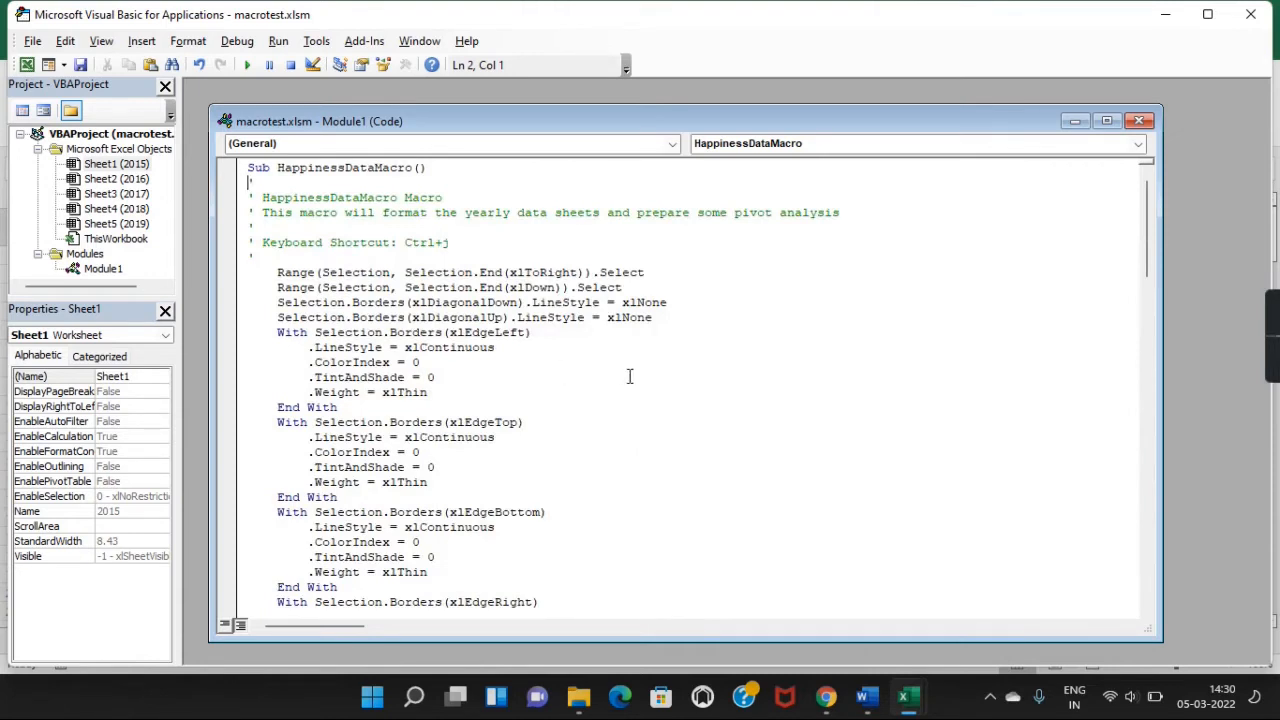
pyautogui.scroll(-9, 634, 410)
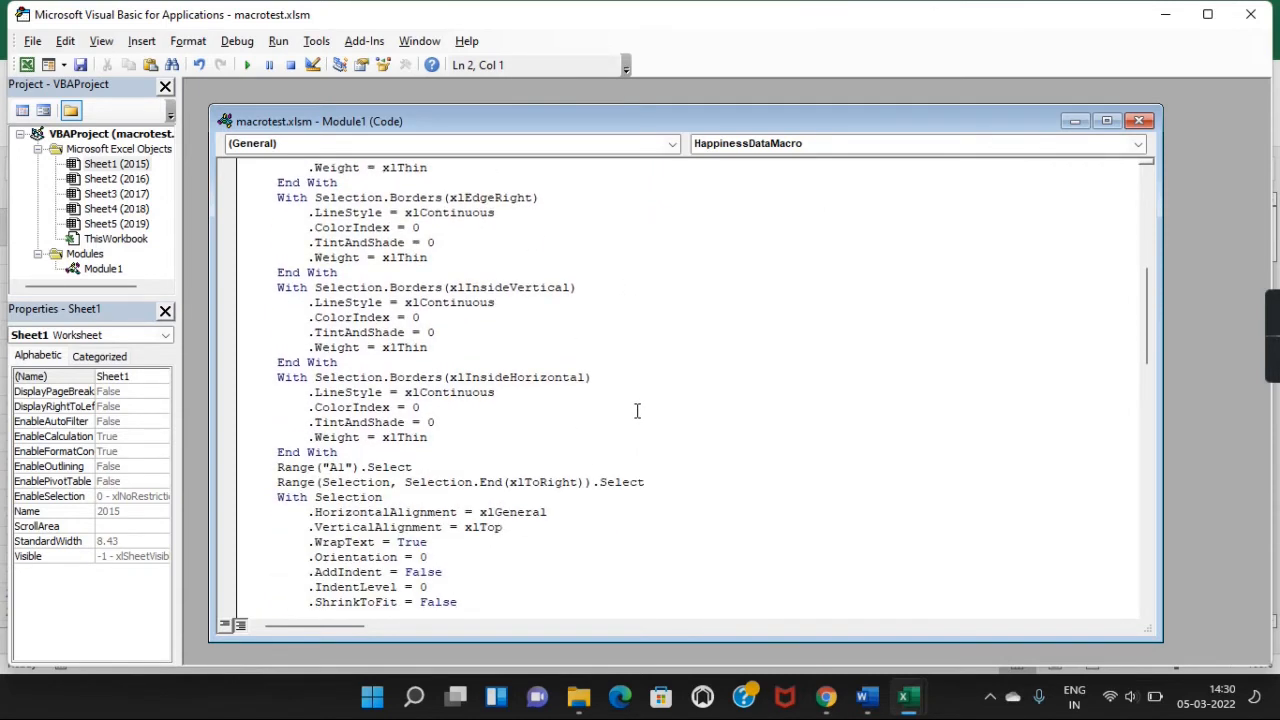
pyautogui.scroll(6, 637, 410)
pyautogui.scroll(-5, 598, 445)
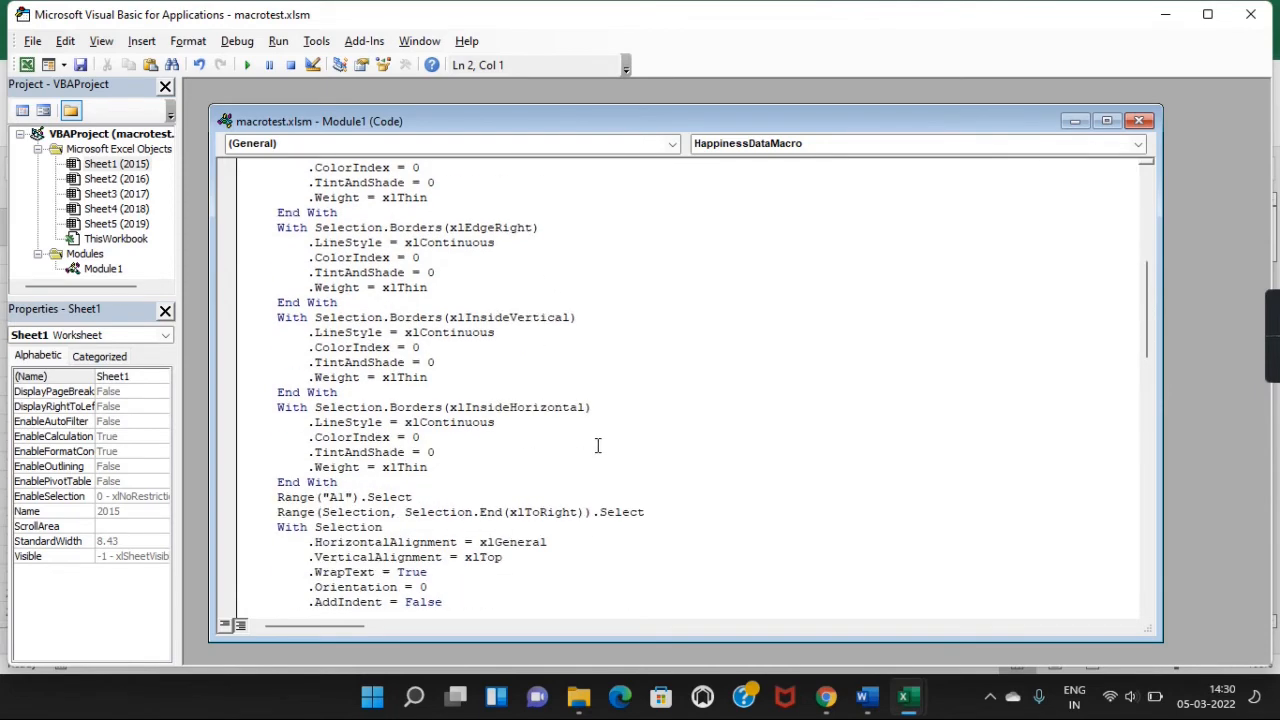
pyautogui.scroll(-4, 598, 445)
pyautogui.scroll(-10, 598, 445)
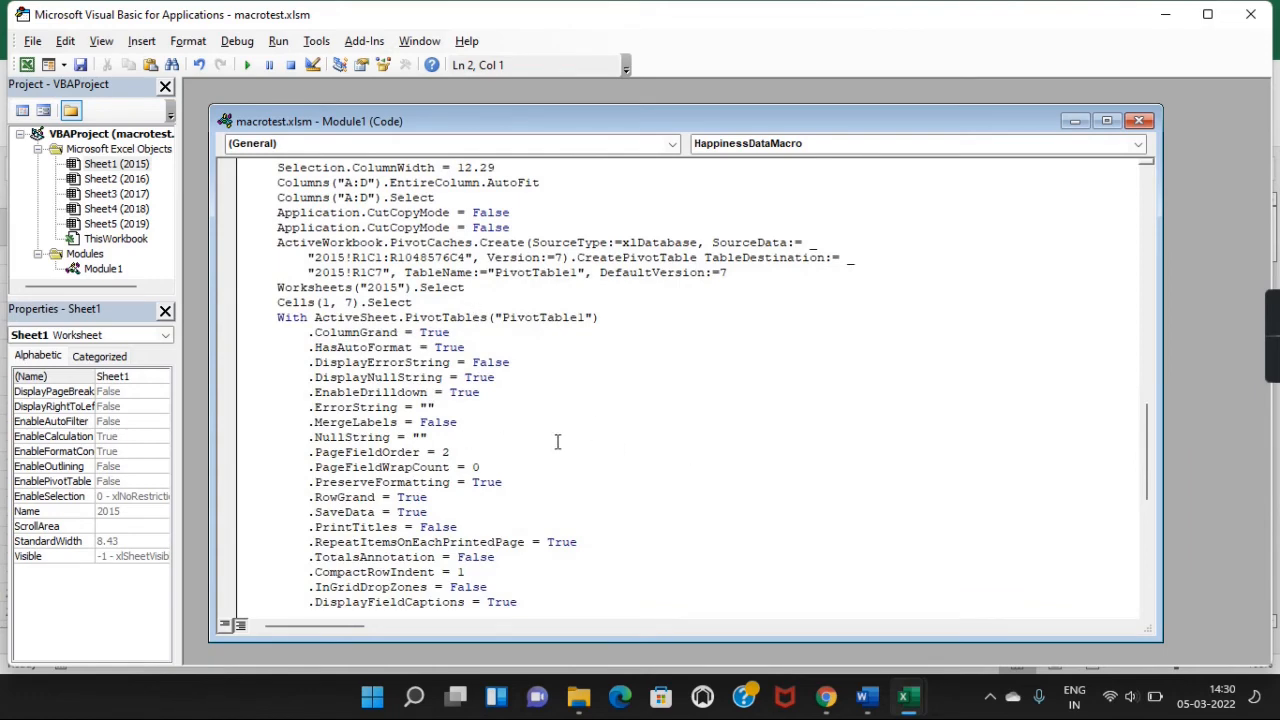
pyautogui.scroll(15, 491, 316)
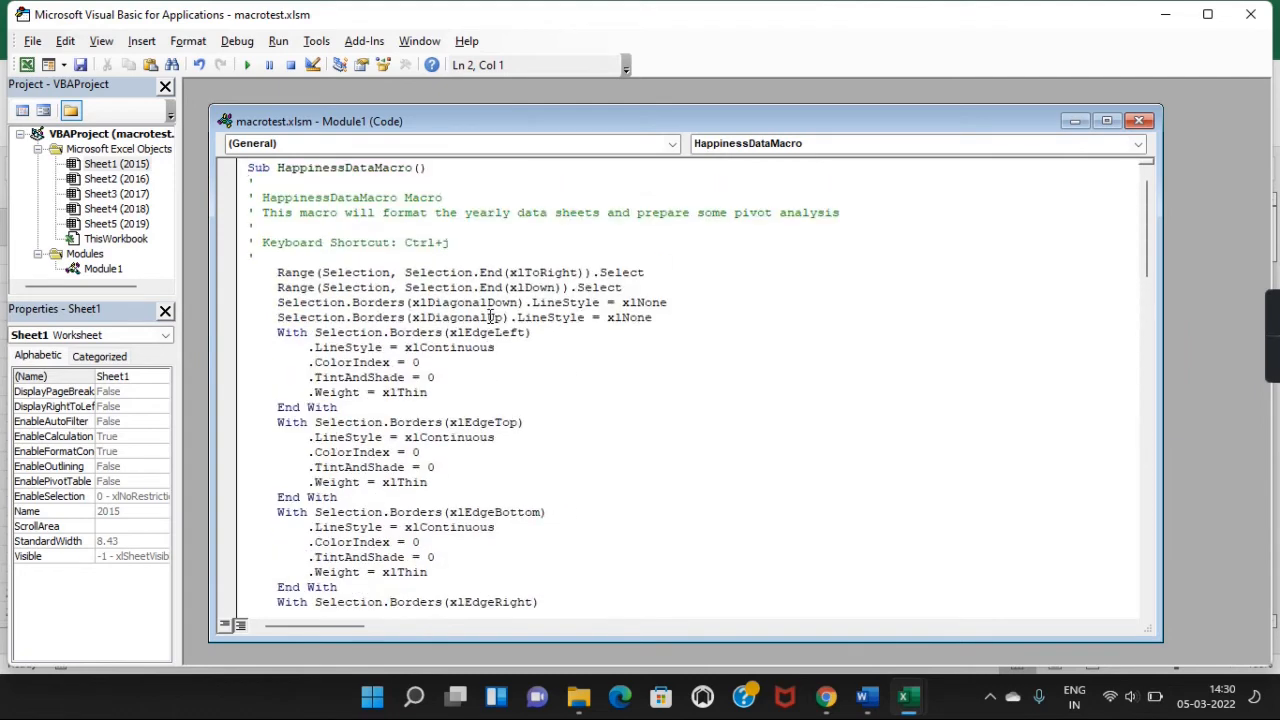
pyautogui.scroll(-9, 612, 409)
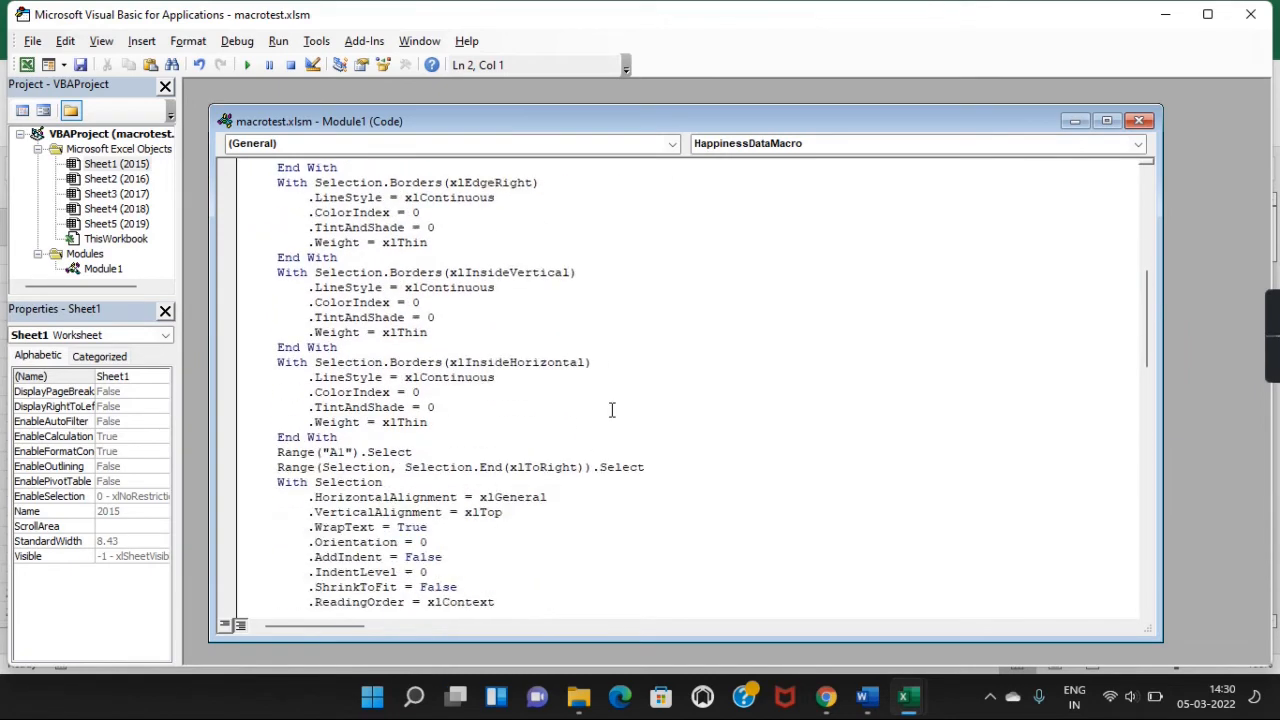
pyautogui.scroll(-13, 612, 409)
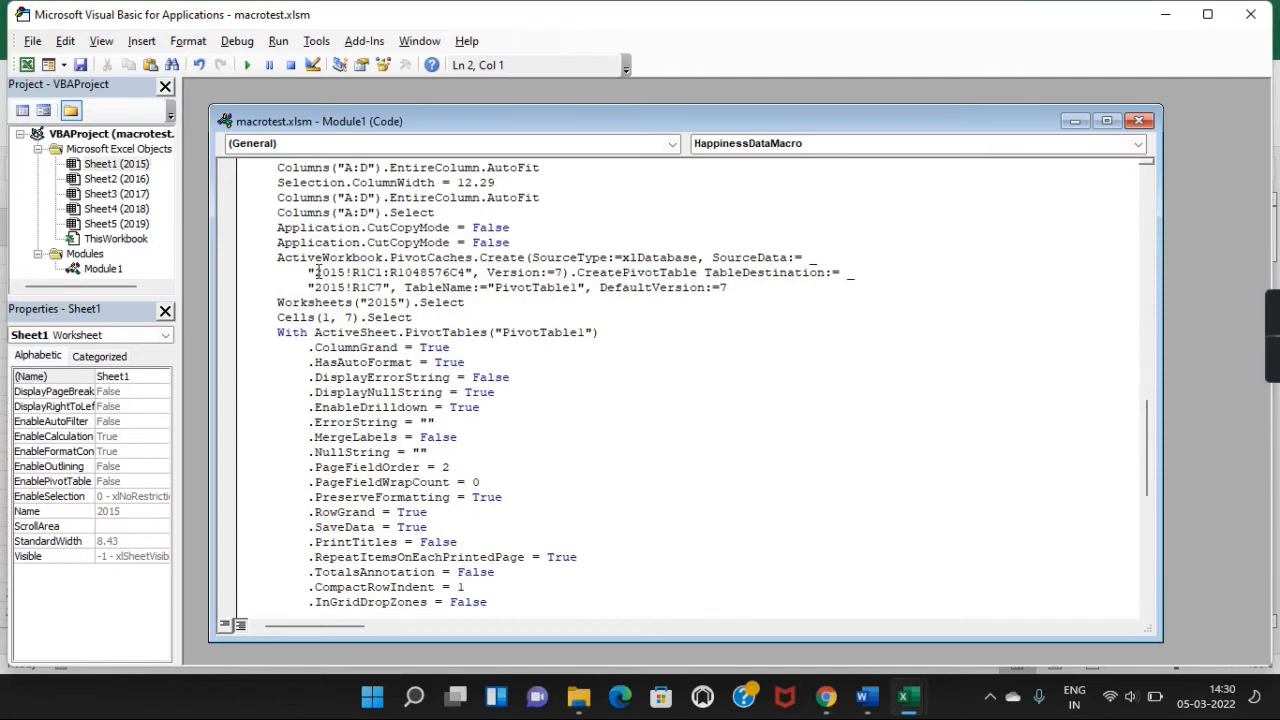
# Replace the hard-coded 2015 sheet name in the pivot source with ActiveSheet.Name &.
pyautogui.moveTo(316, 272); pyautogui.dragTo(347, 272)
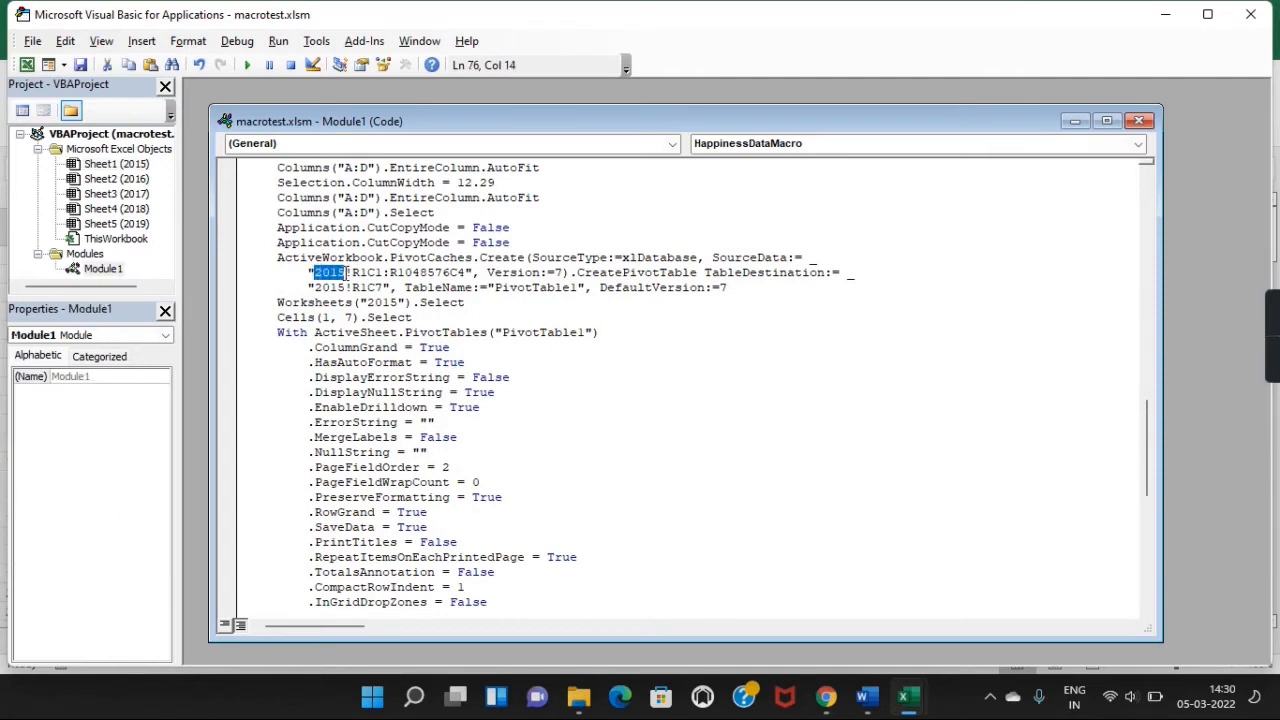
pyautogui.click(347, 272)
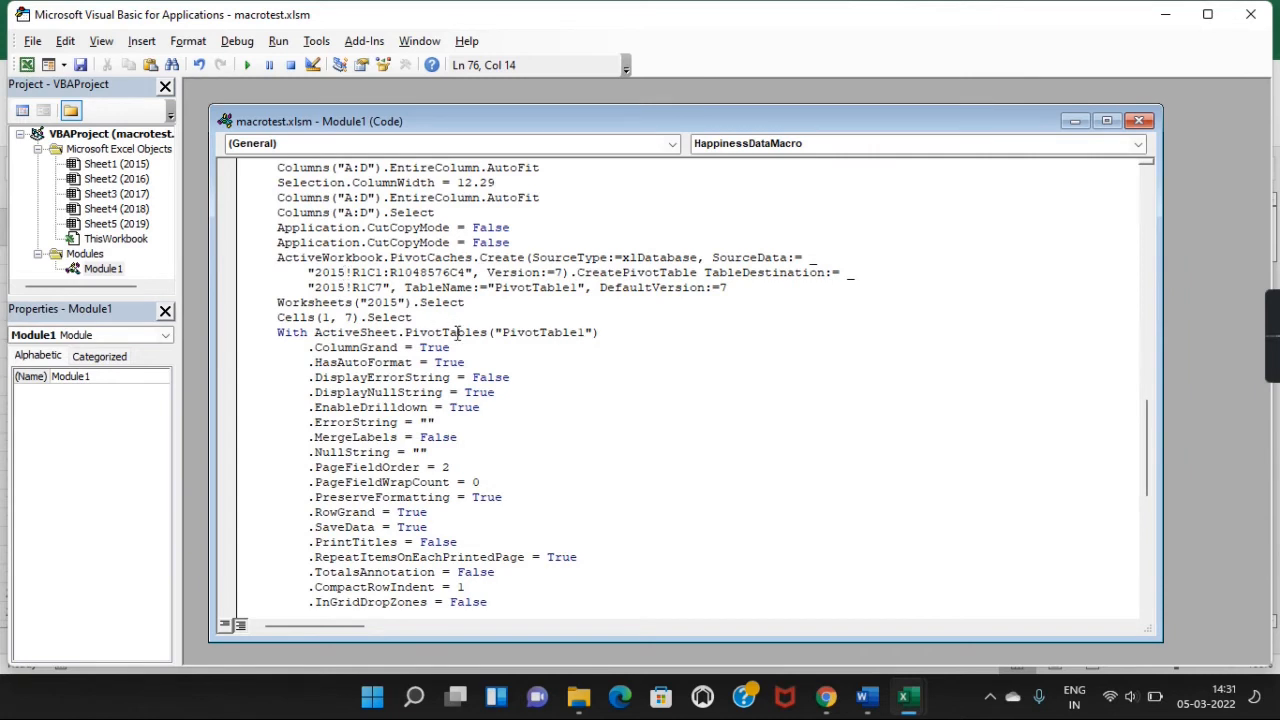
pyautogui.press('BackSpace')
pyautogui.press('BackSpace')
pyautogui.press('BackSpace')
pyautogui.press('BackSpace')
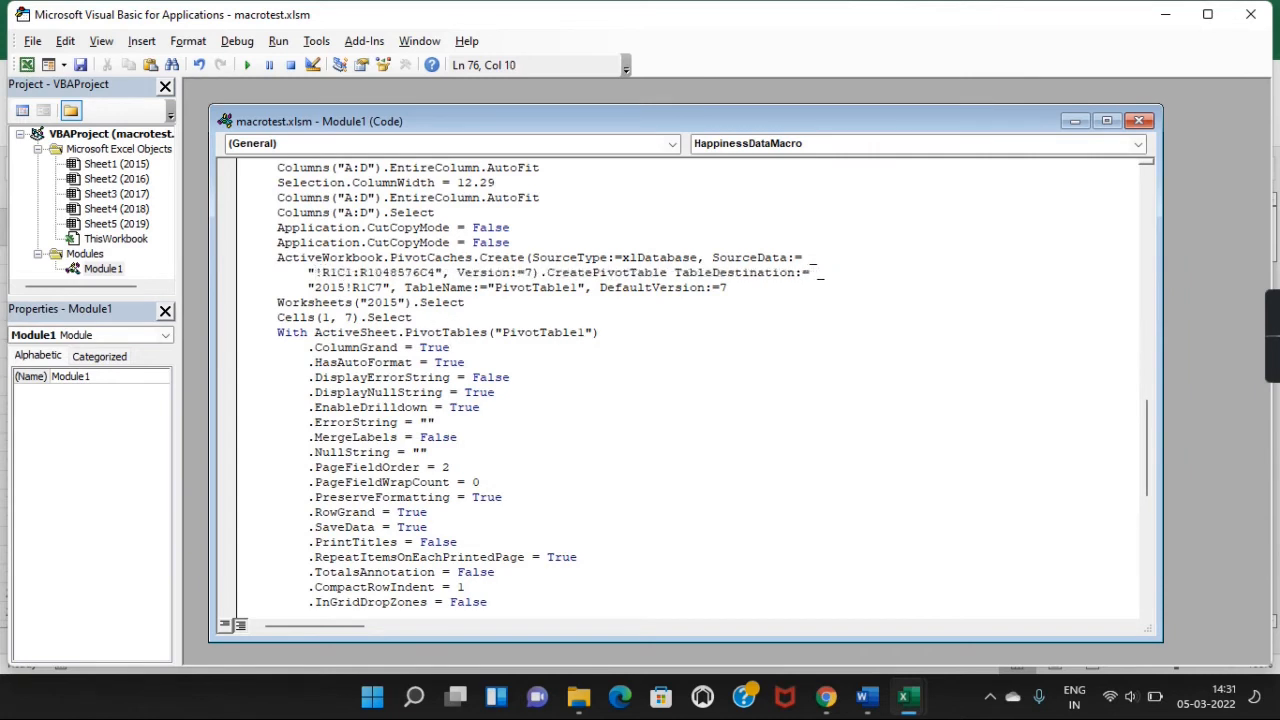
pyautogui.press('Left')
pyautogui.moveTo(313, 333); pyautogui.dragTo(401, 338)
pyautogui.hotkey('ctrl', 'c')
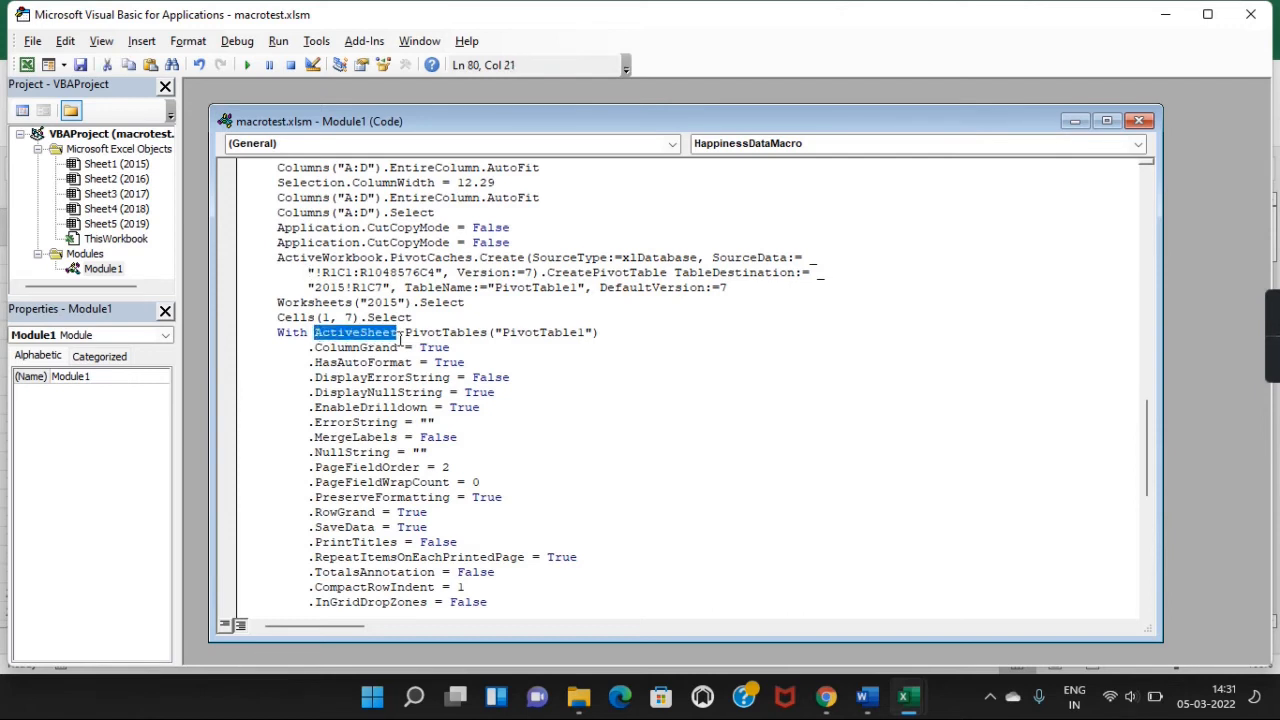
pyautogui.click(308, 272)
pyautogui.hotkey('ctrl', 'v')
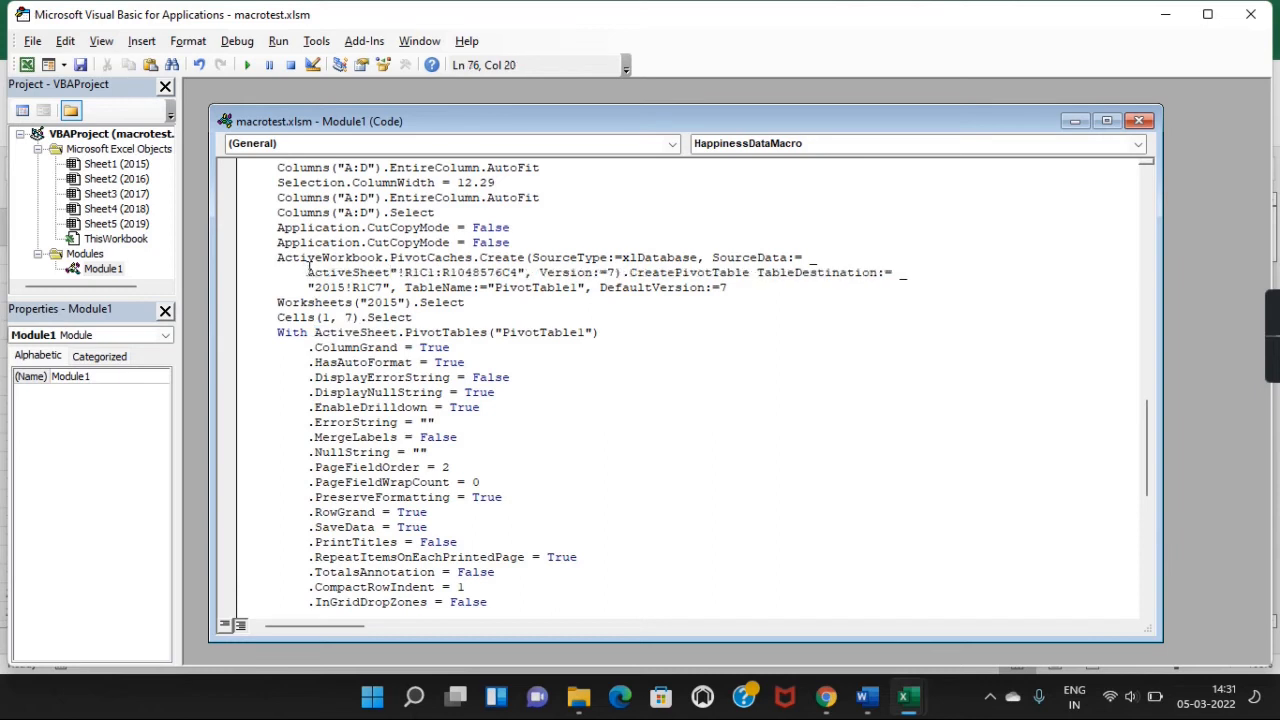
pyautogui.write('.Name')
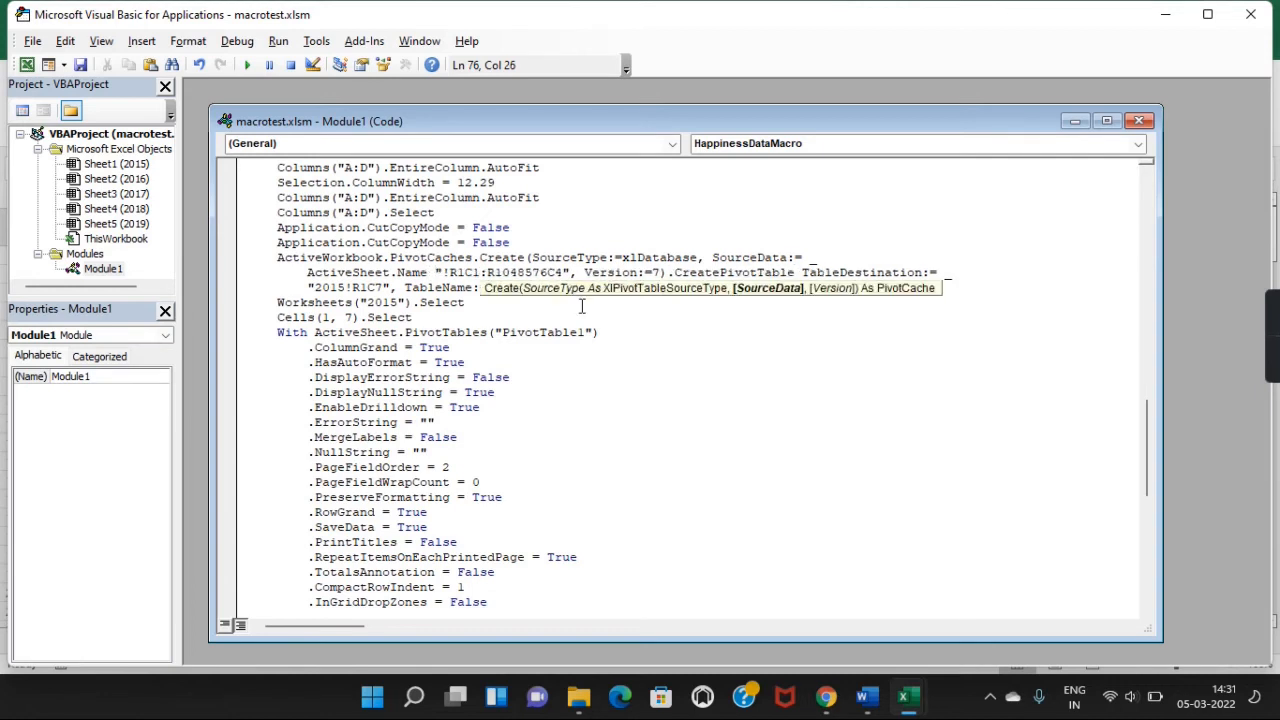
pyautogui.write(' &')
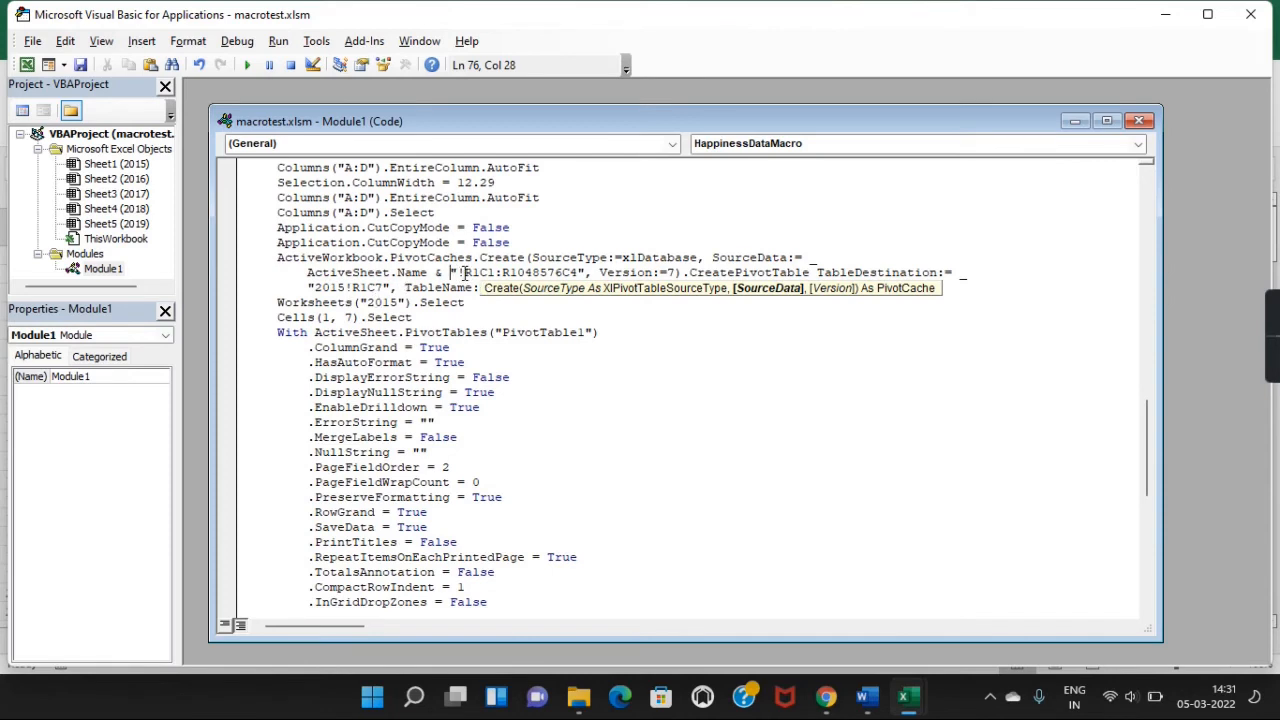
pyautogui.click(463, 272)
# Copy the ActiveSheet.Name expression over "2015! in the TableDestination line.
pyautogui.keyDown('shift'); pyautogui.click(307, 276); pyautogui.keyUp('shift')
pyautogui.hotkey('ctrl', 'c')
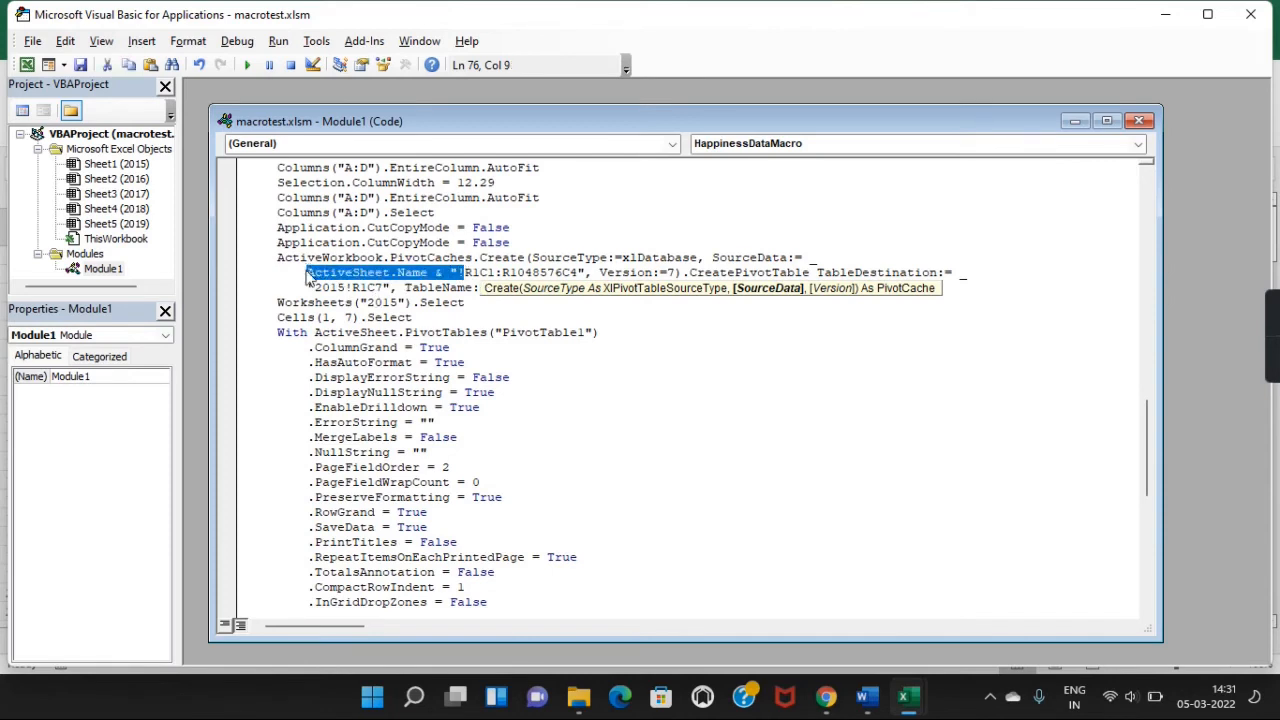
pyautogui.press('Down')
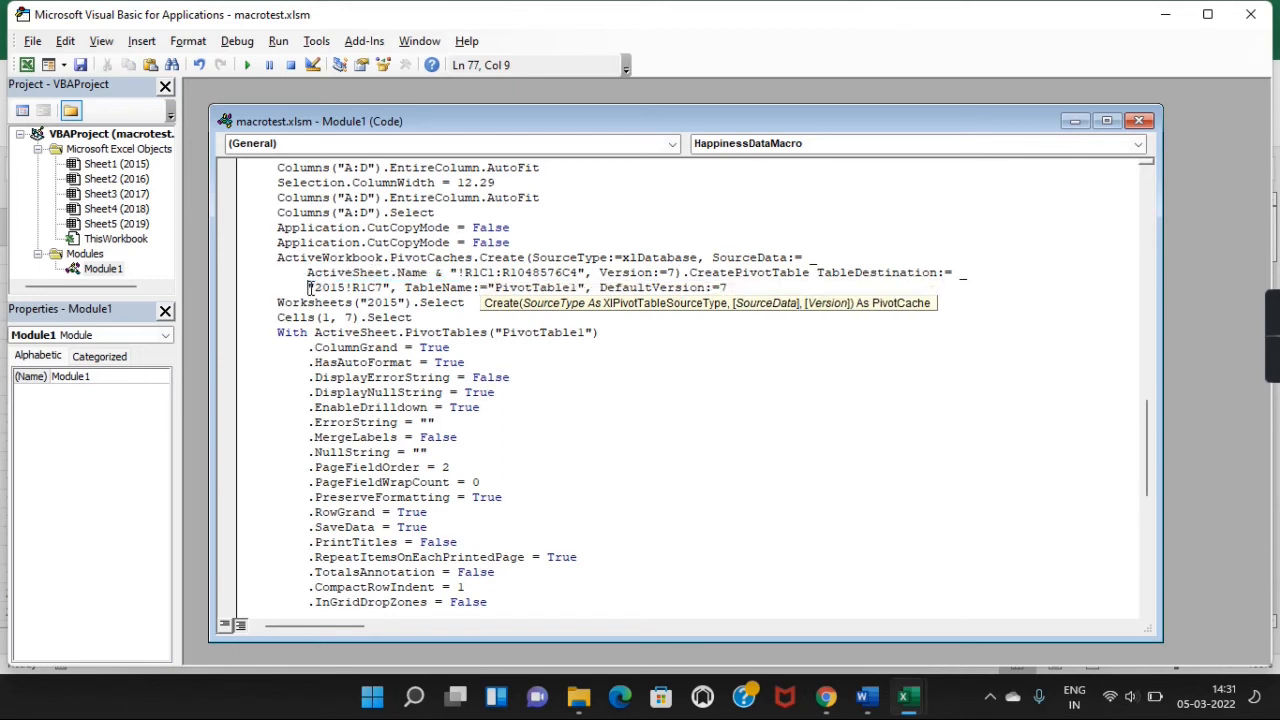
pyautogui.keyDown('shift'); pyautogui.click(353, 287); pyautogui.keyUp('shift')
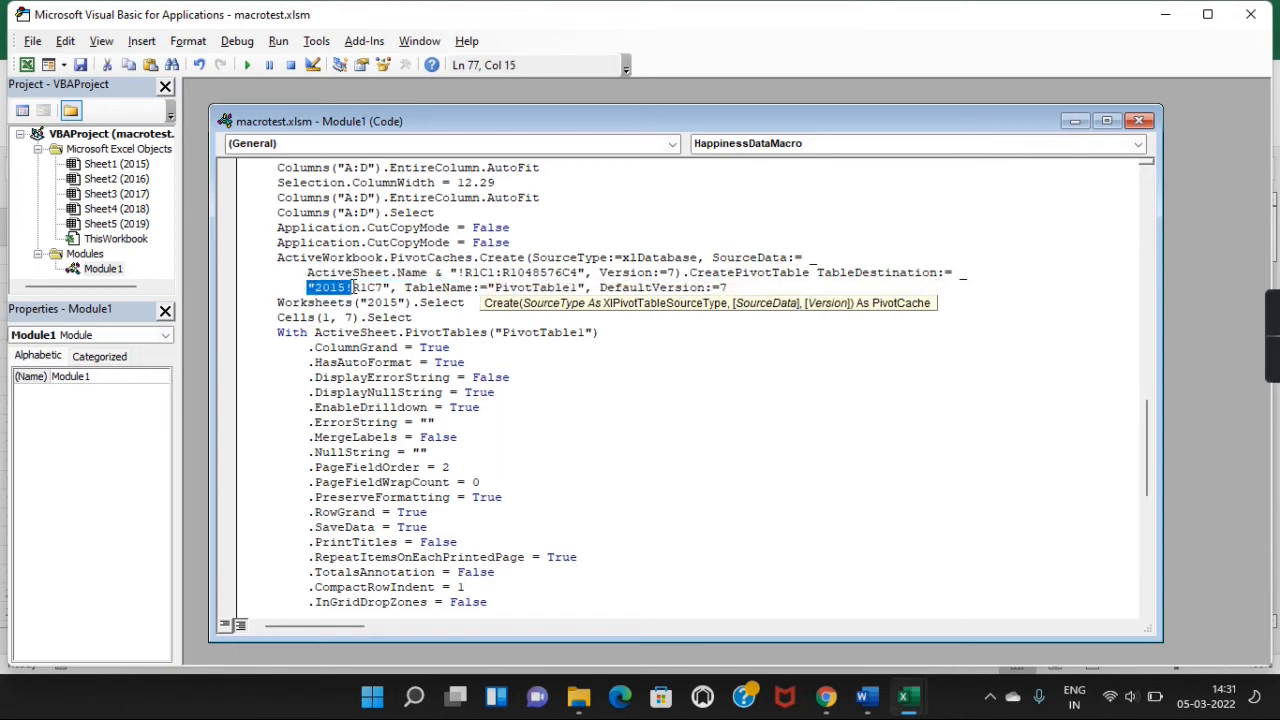
pyautogui.hotkey('ctrl', 'v')
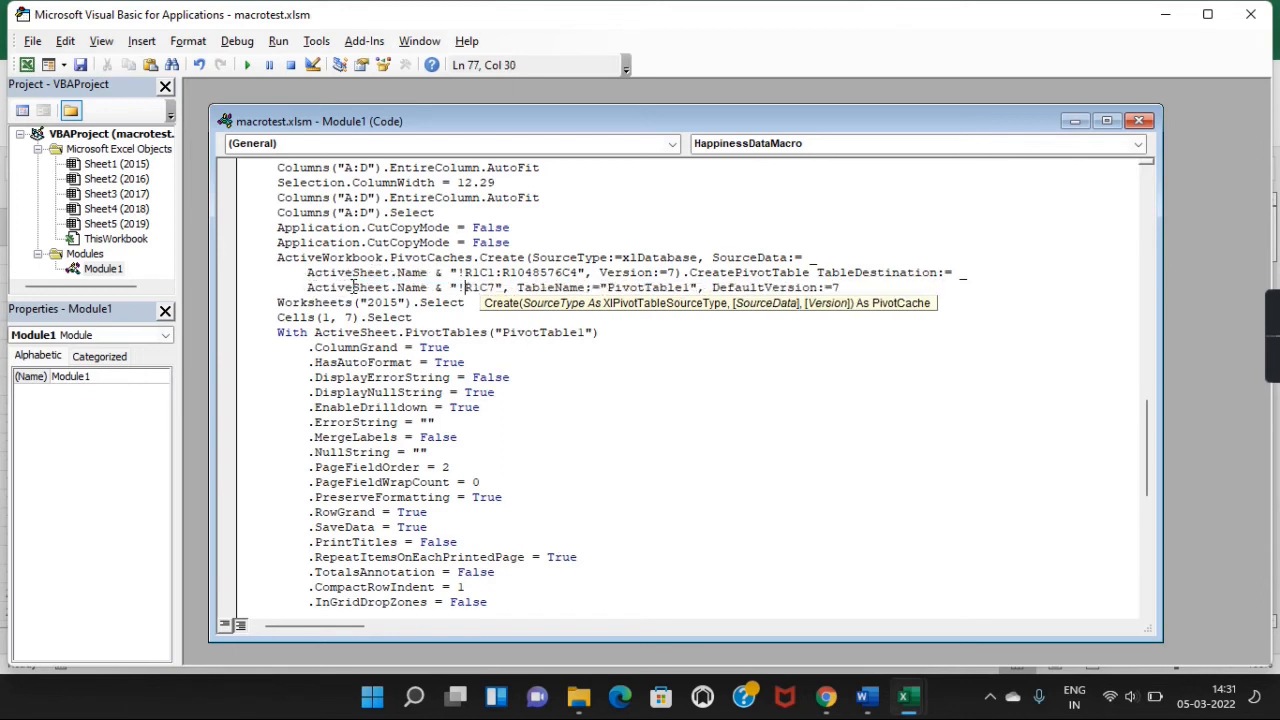
pyautogui.click(303, 312)
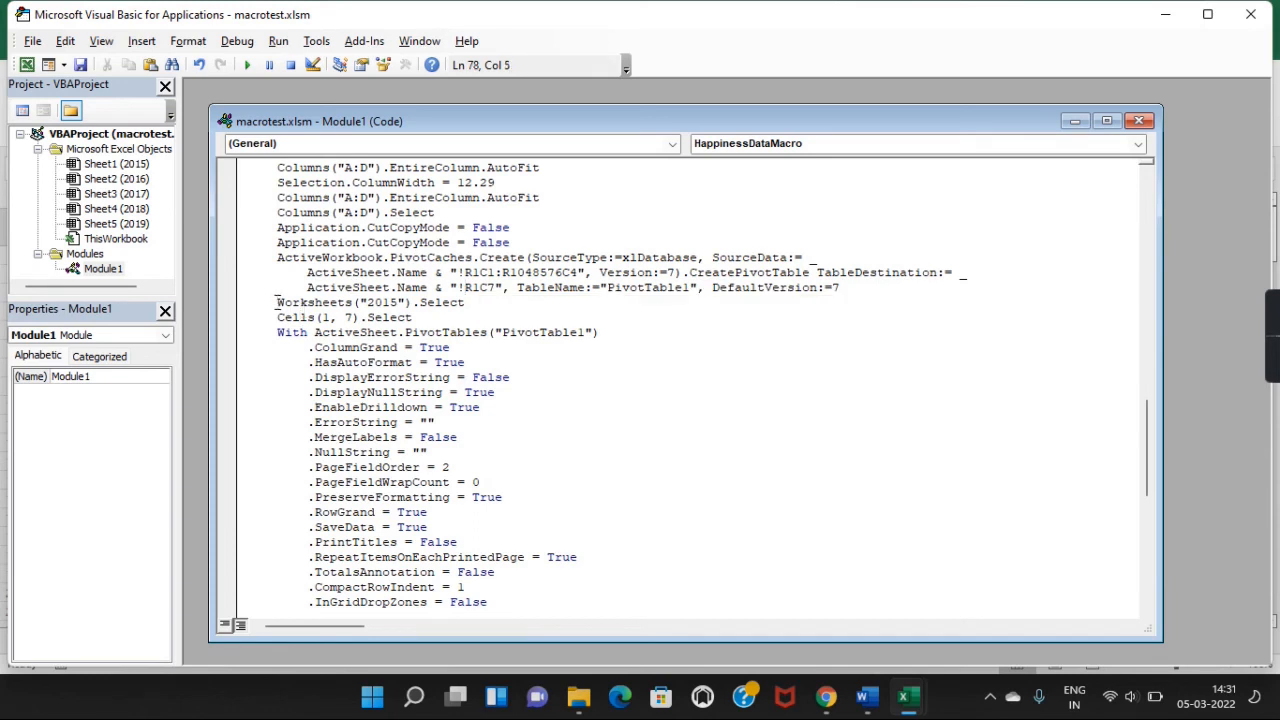
# Delete the Worksheets("2015").Select line and its leftover indentation.
pyautogui.keyDown('shift'); pyautogui.click(470, 304); pyautogui.keyUp('shift')
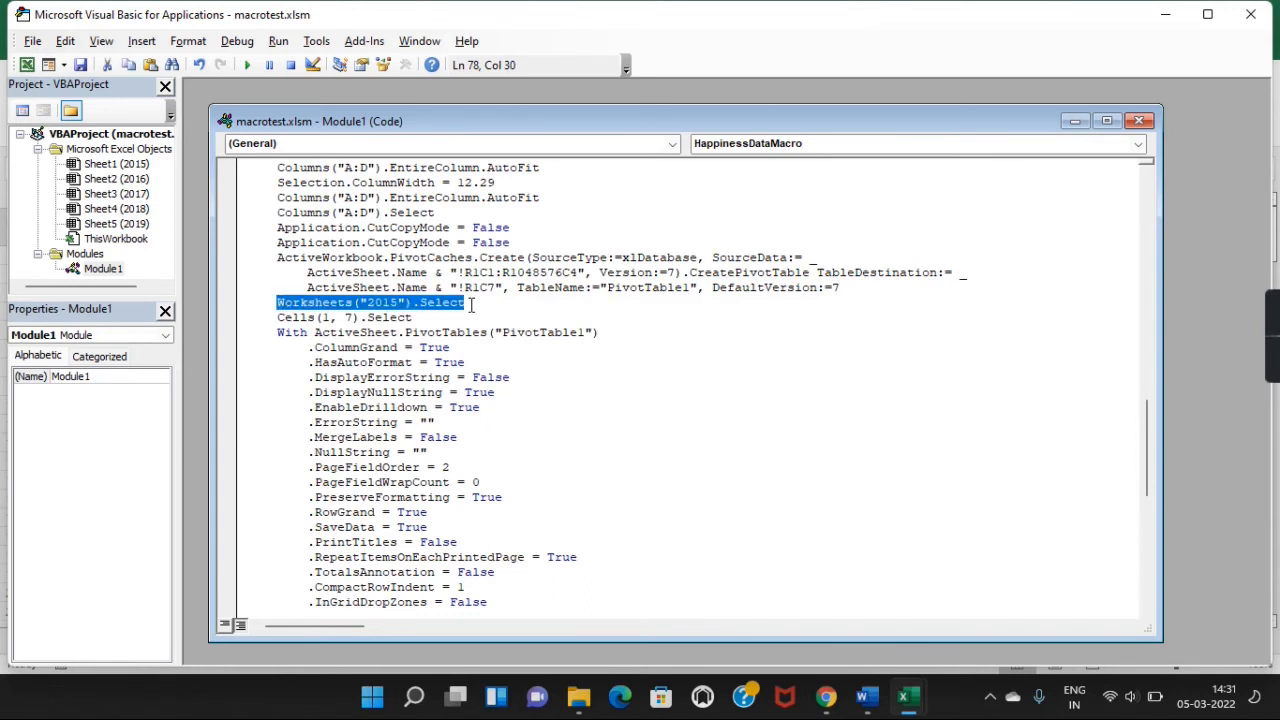
pyautogui.press('Delete')
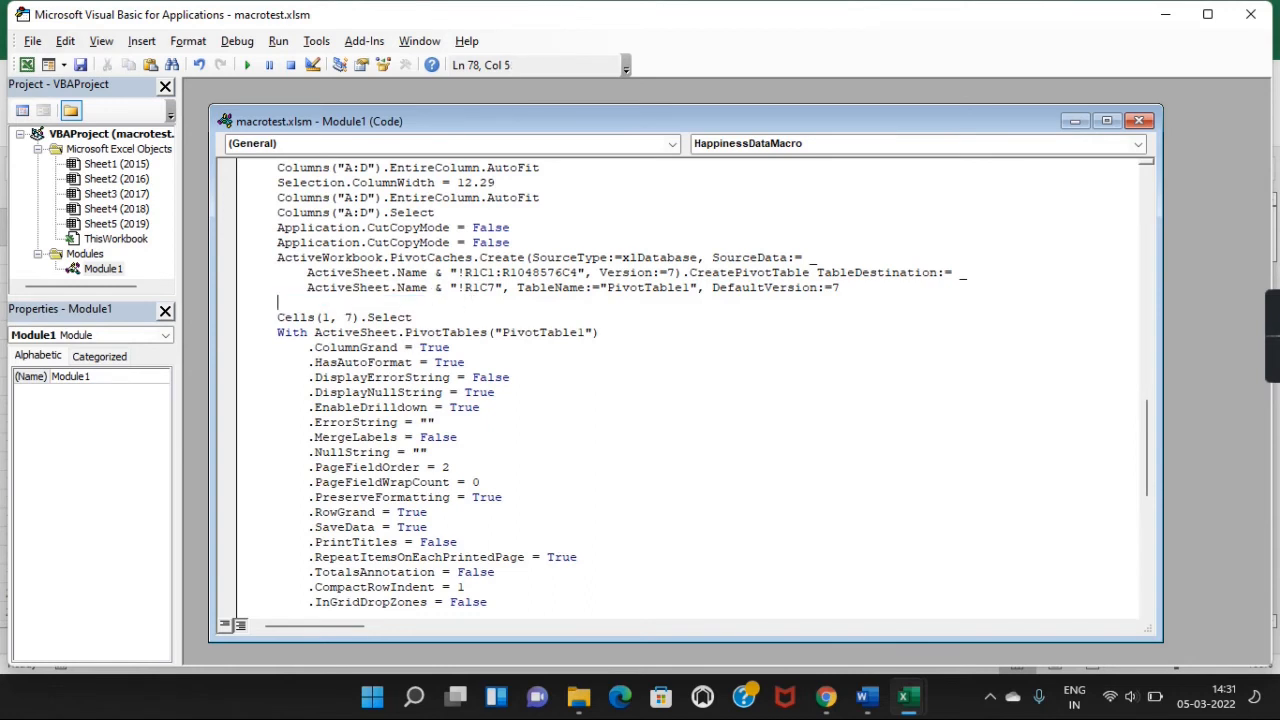
pyautogui.press('BackSpace')
pyautogui.press('BackSpace')
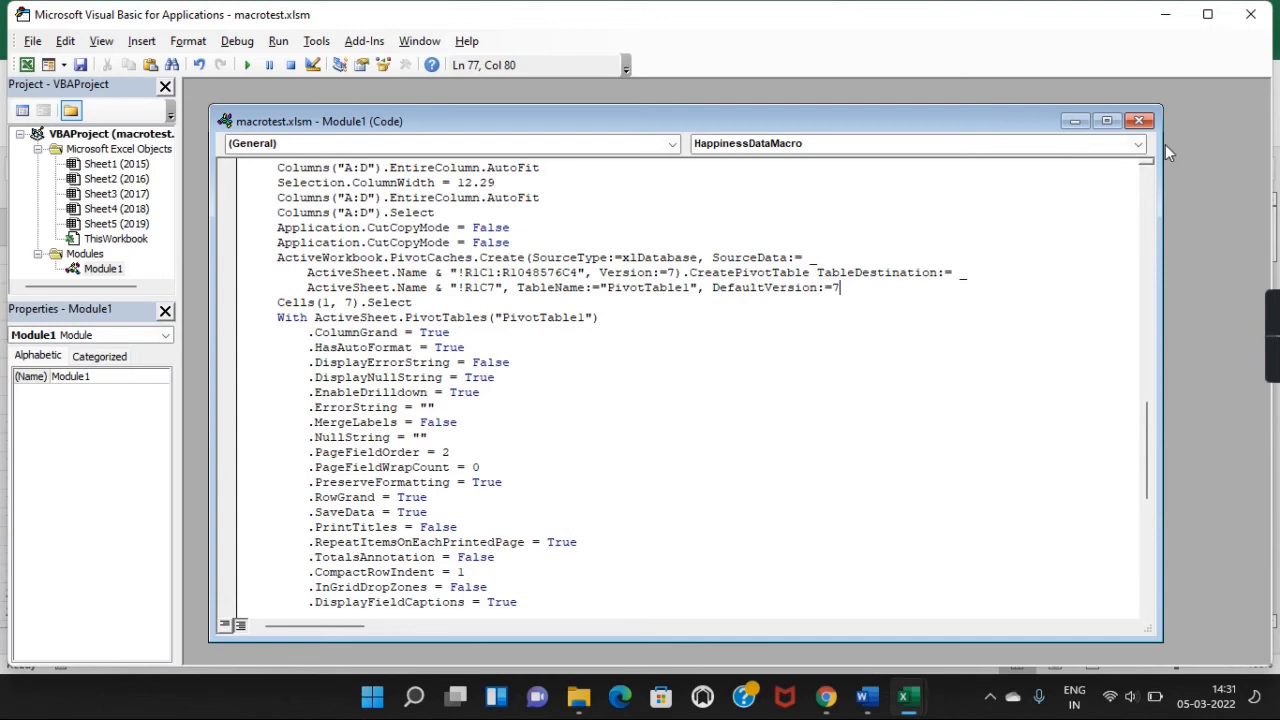
# Return to the workbook and run HappinessDataMacro with Ctrl+M on the 2016 sheet.
pyautogui.click(1250, 14)
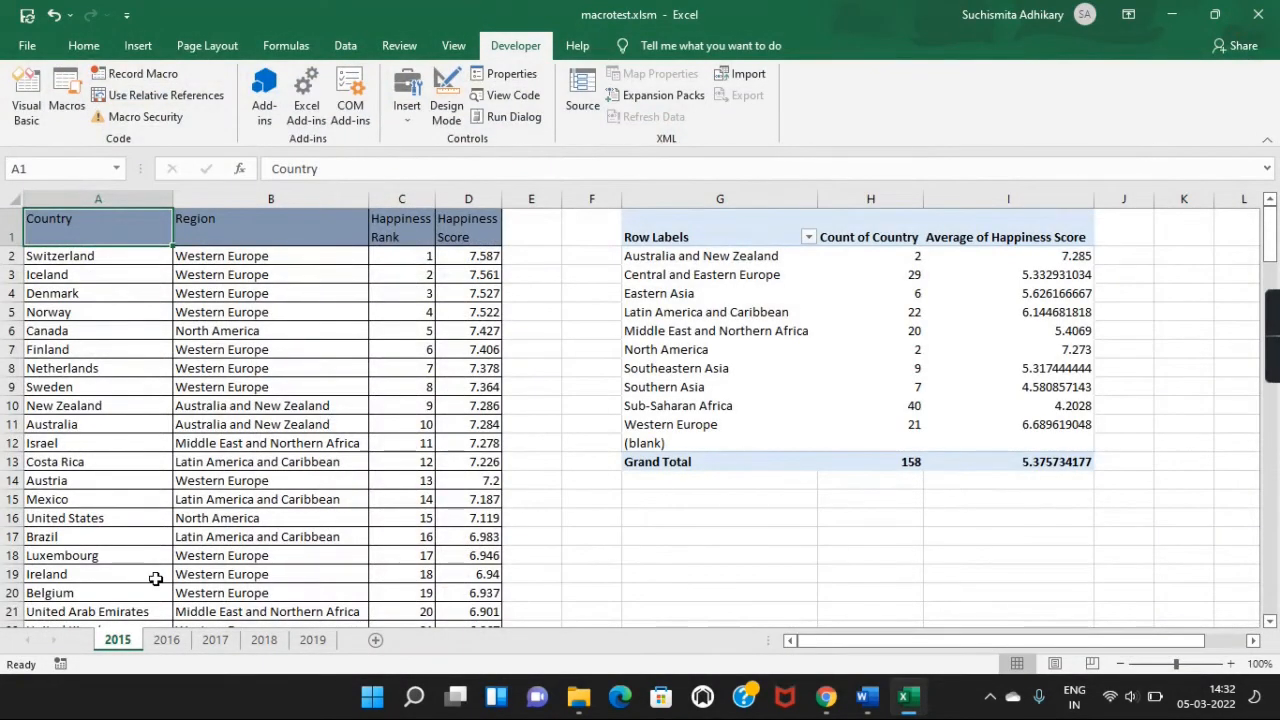
pyautogui.click(167, 640)
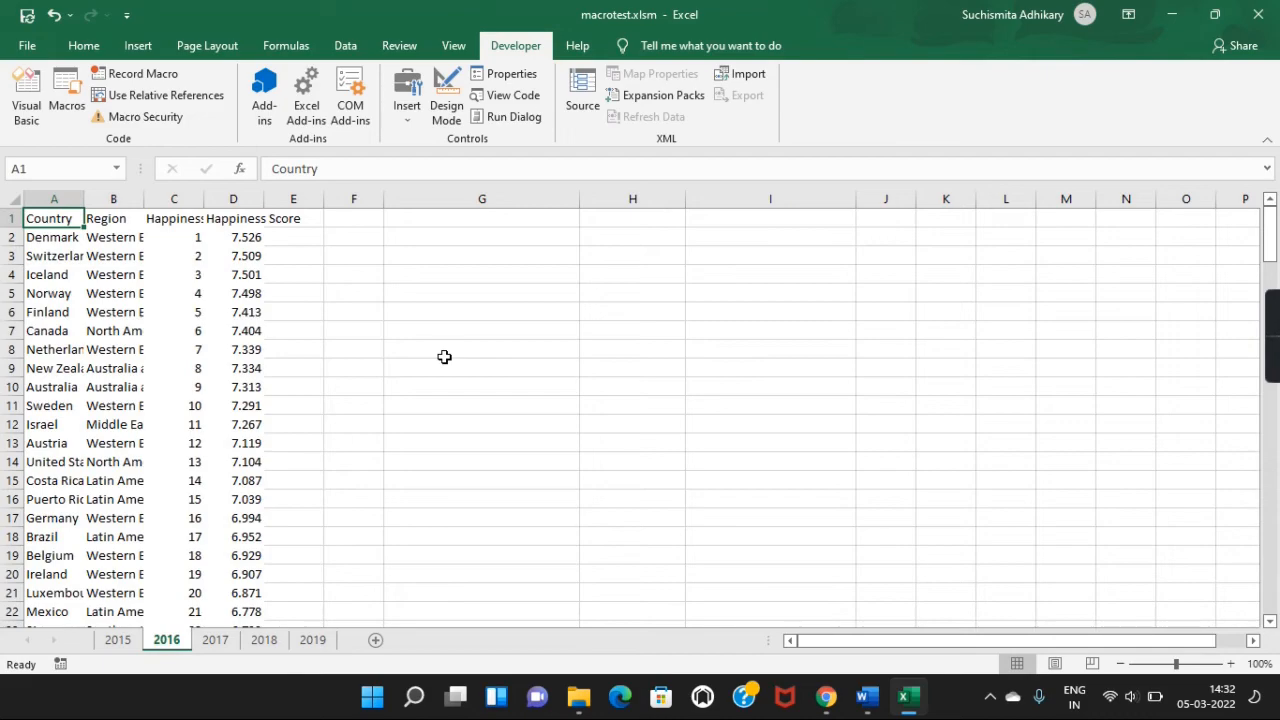
pyautogui.hotkey('ctrl', 'm')
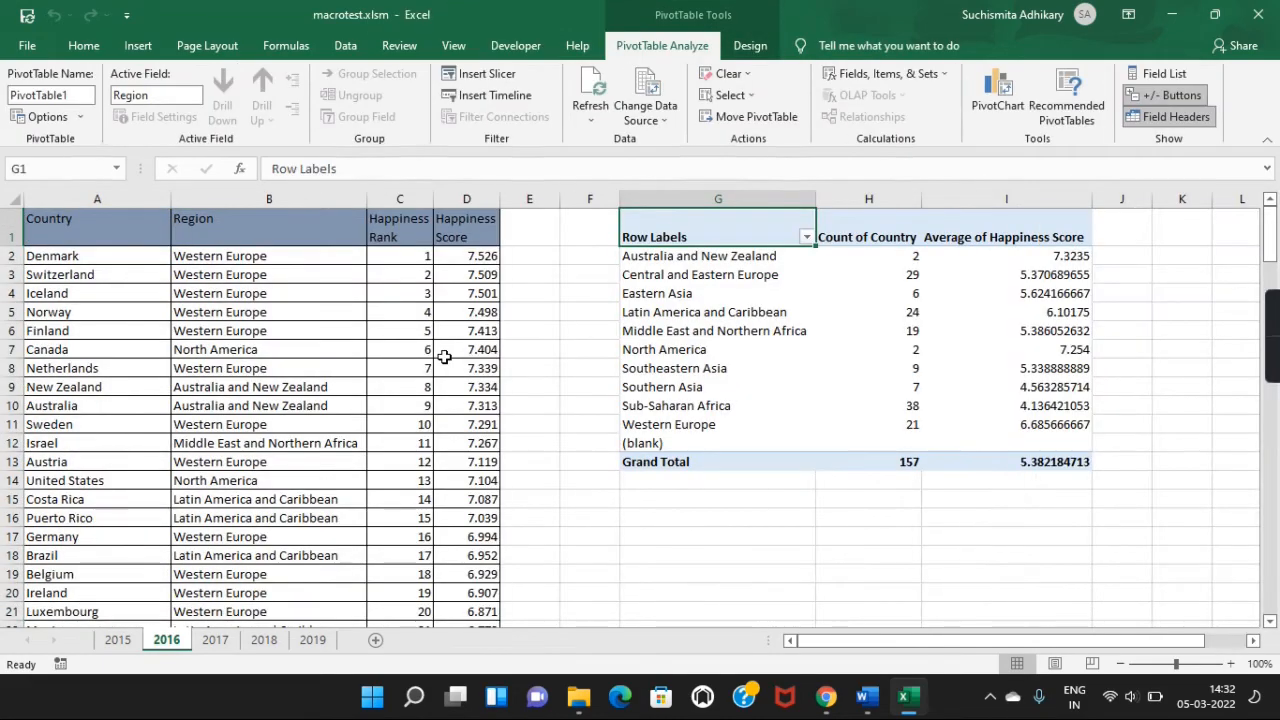
pyautogui.scroll(-20, 736, 580)
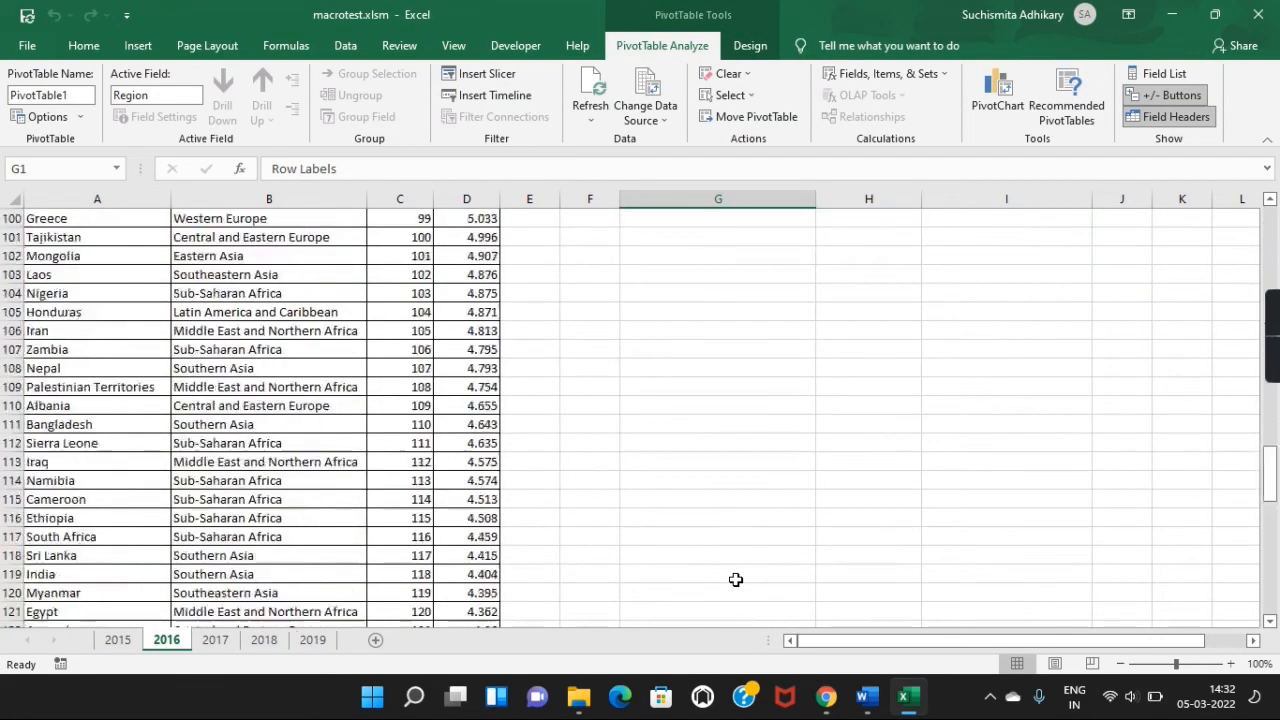
pyautogui.scroll(-6, 736, 580)
pyautogui.scroll(20, 736, 580)
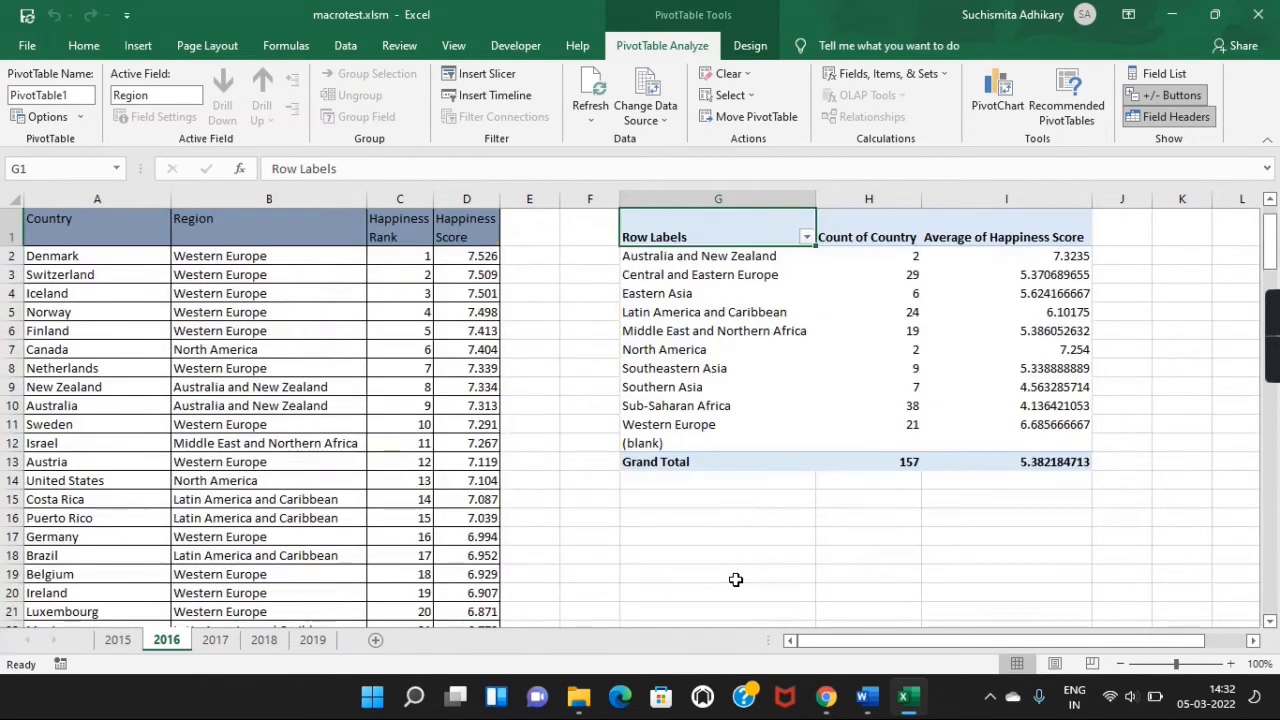
# Move through the 2017 and 2018 sheets, leaving 2018 with a G1 region pivot totalling 156.
pyautogui.click(229, 640)
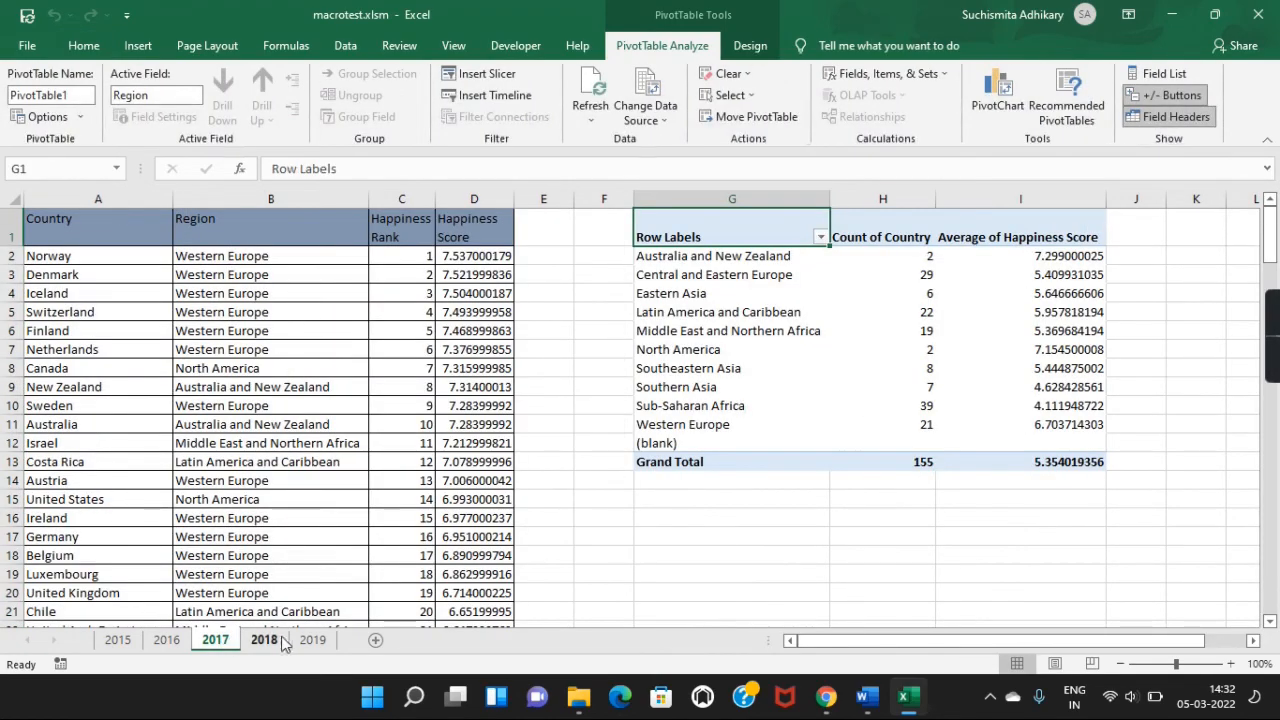
pyautogui.click(282, 641)
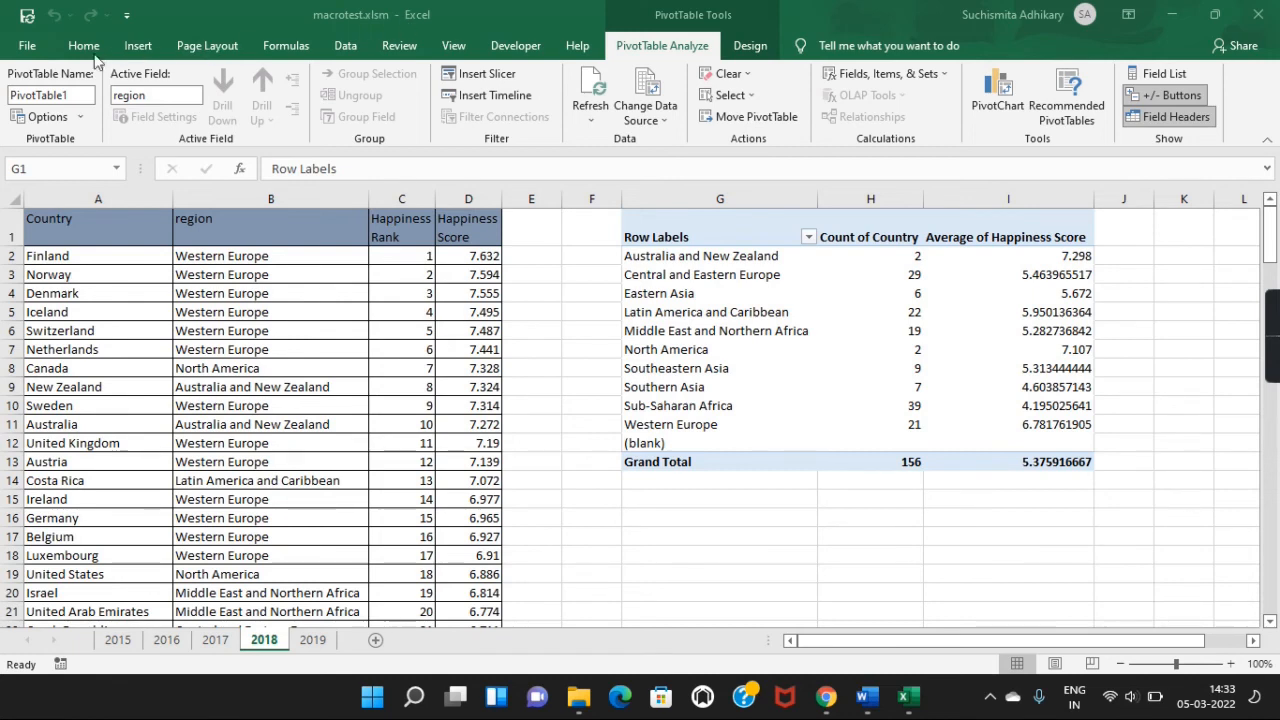
pyautogui.click(27, 51)
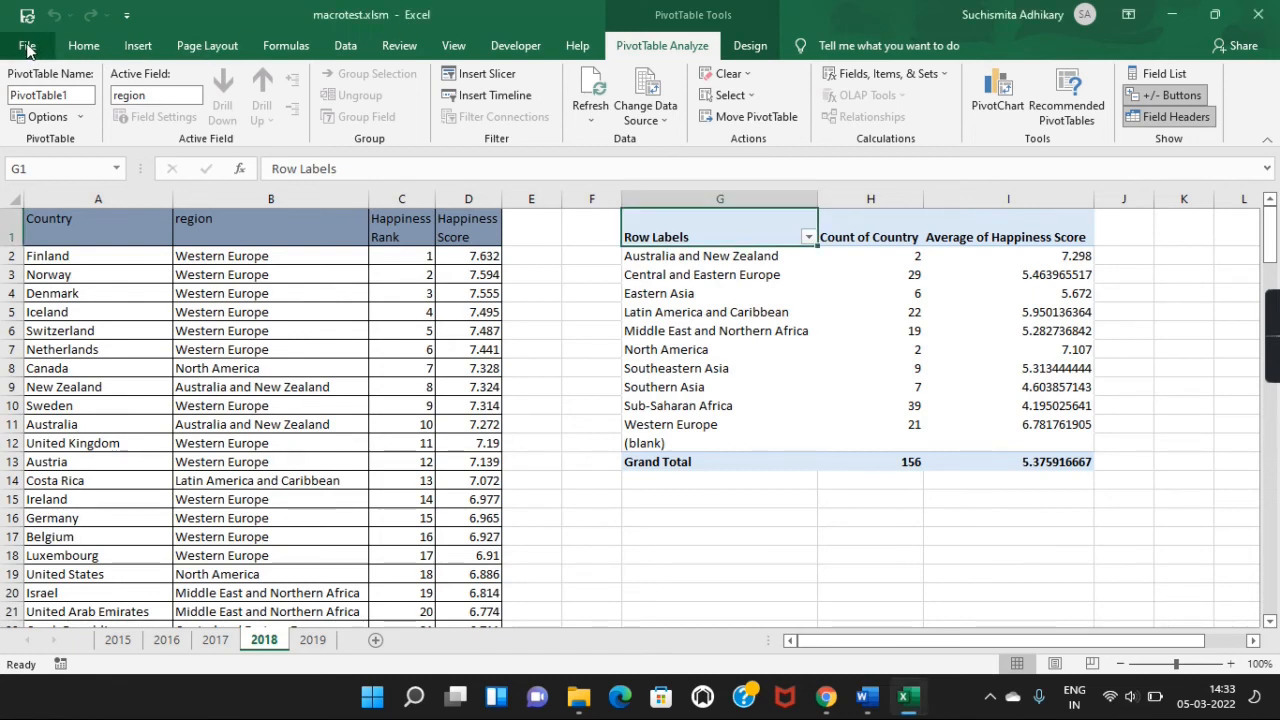
pyautogui.click(27, 51)
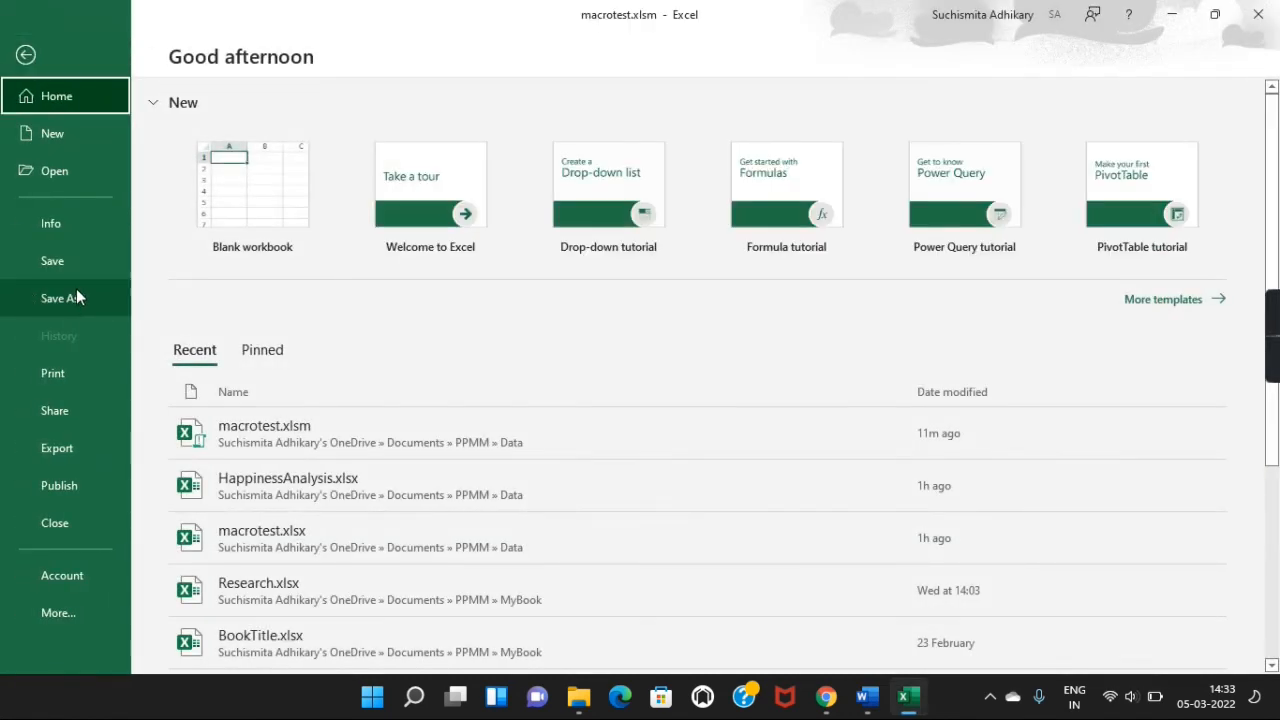
pyautogui.click(76, 296)
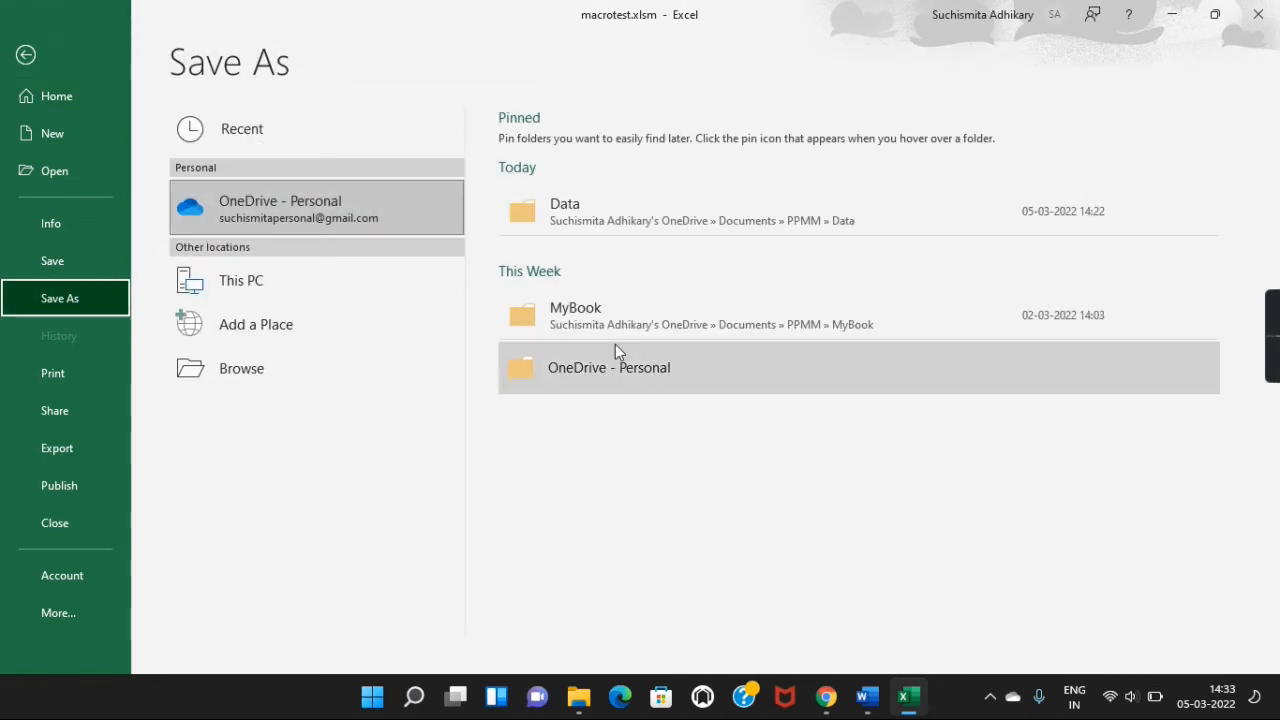
pyautogui.click(592, 223)
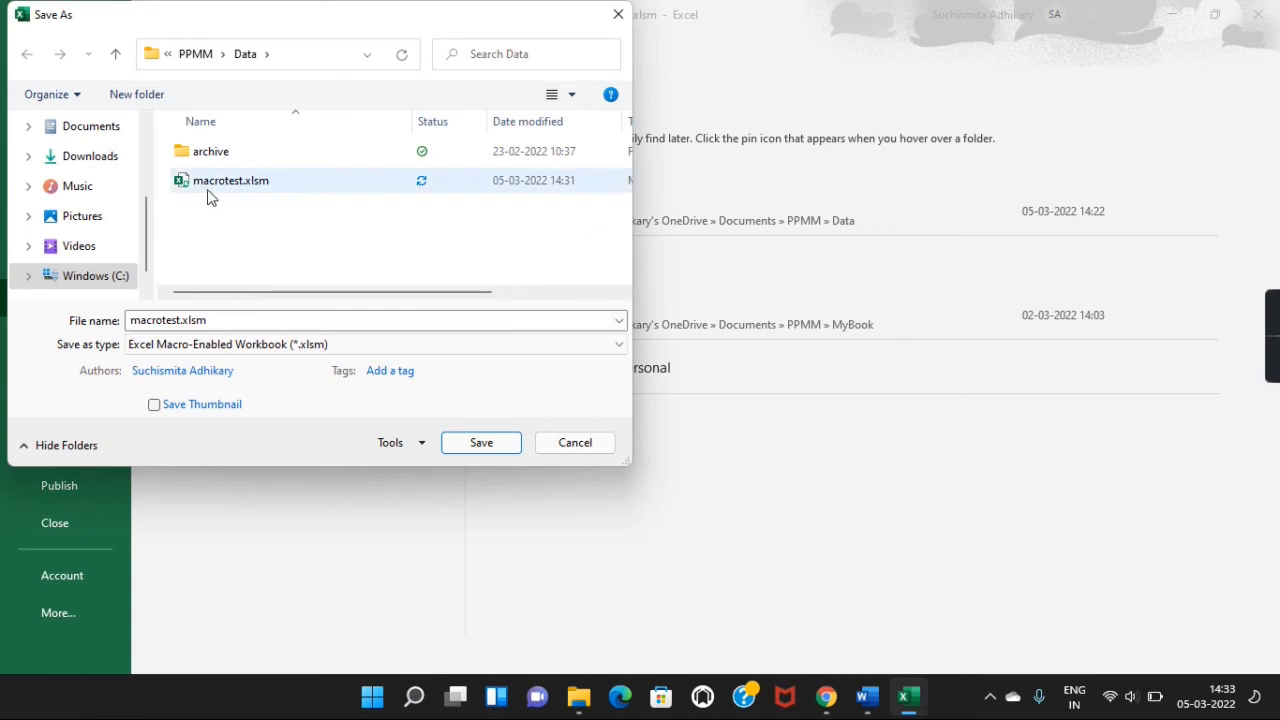
pyautogui.click(255, 185)
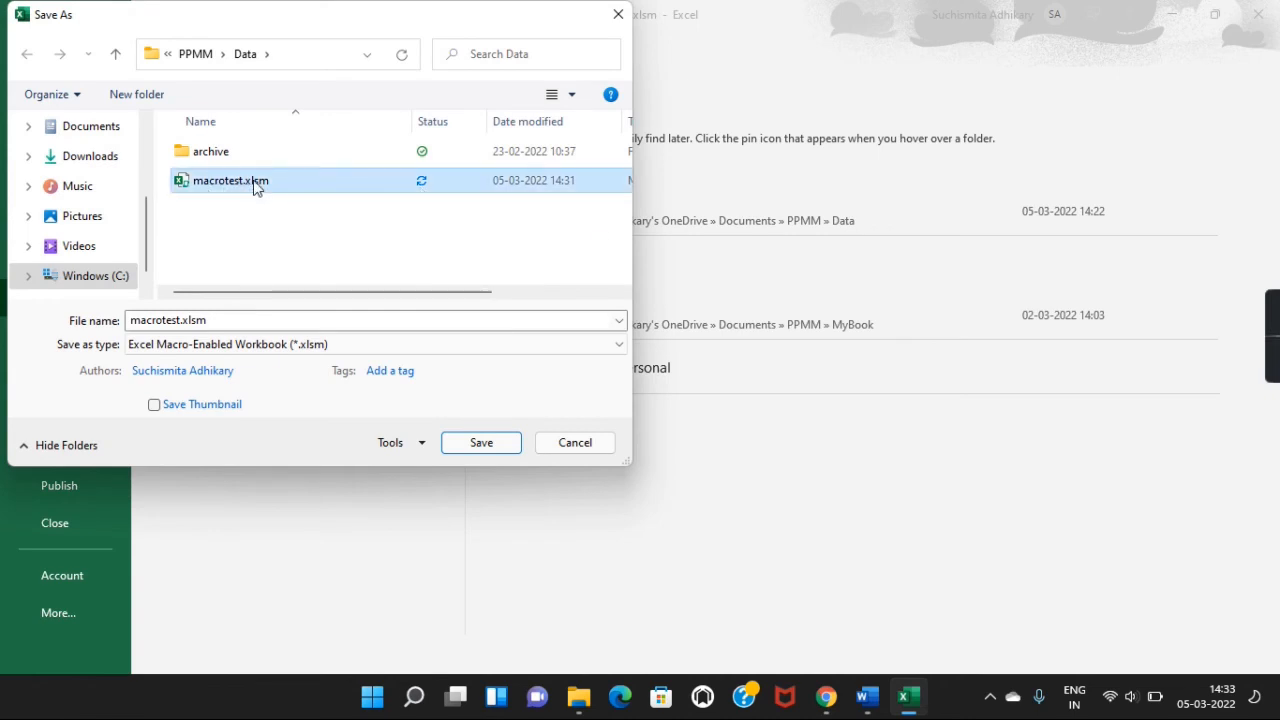
pyautogui.click(572, 345)
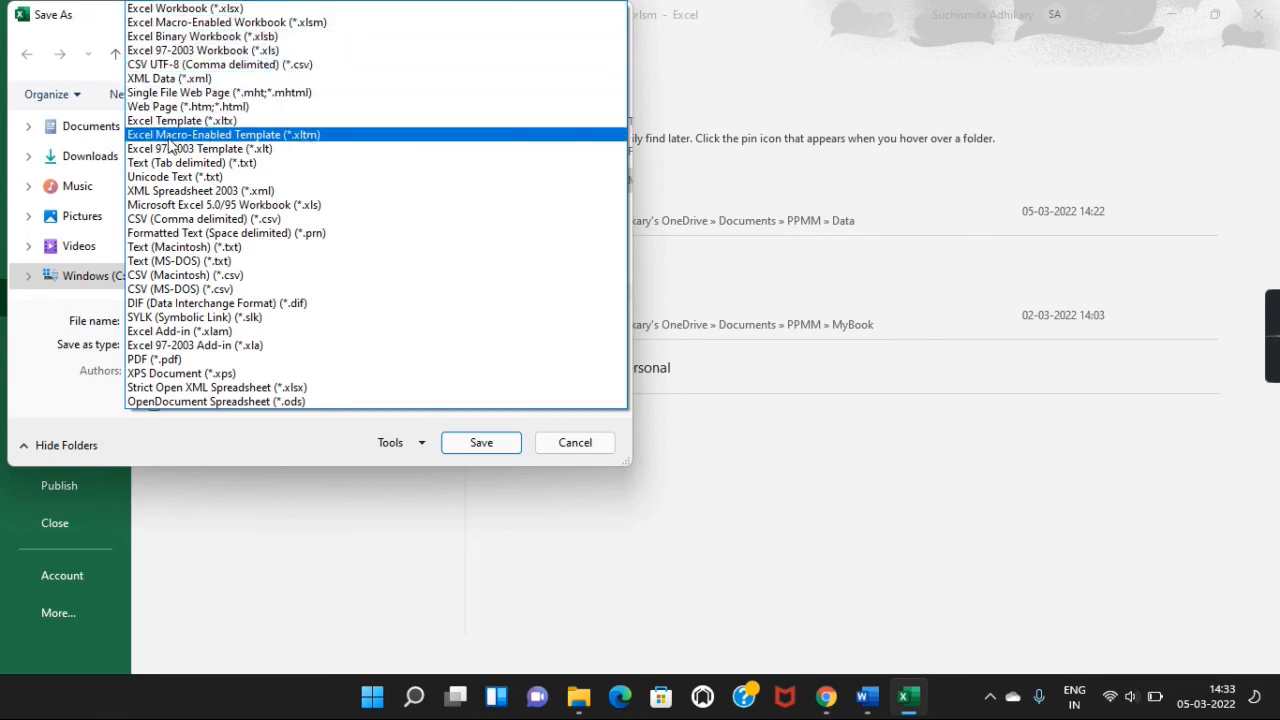
pyautogui.click(344, 135)
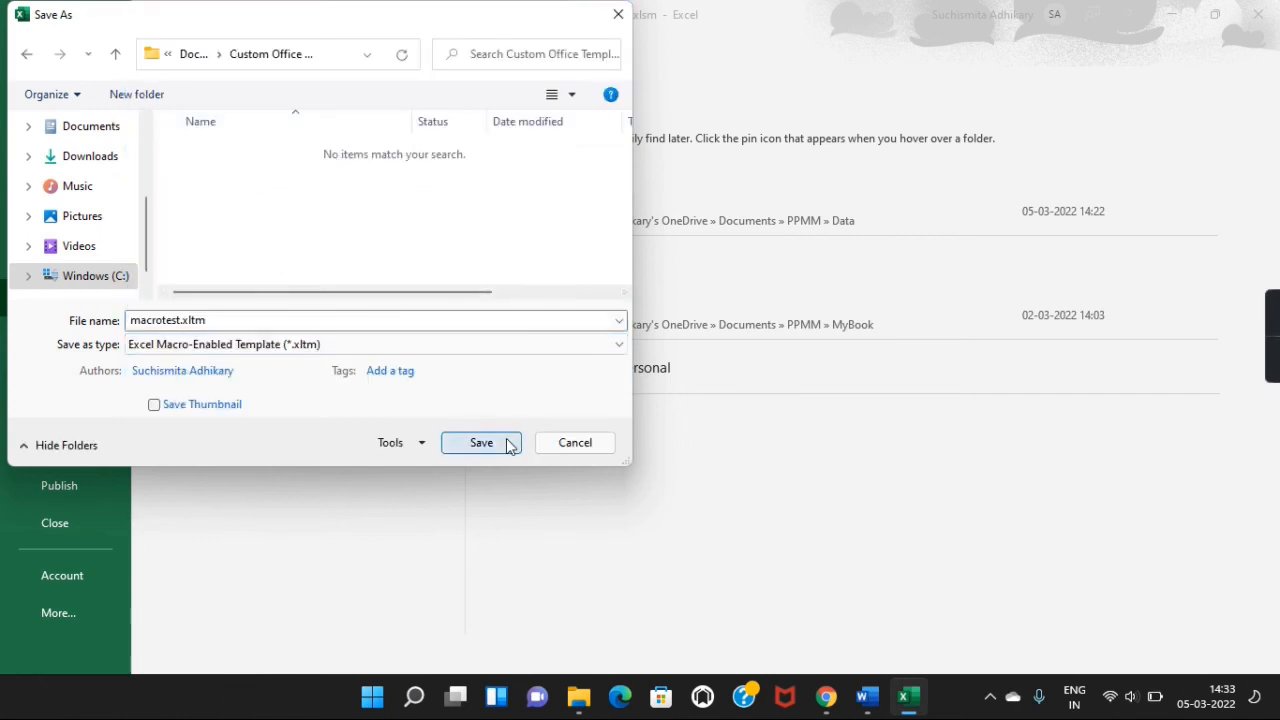
pyautogui.click(580, 446)
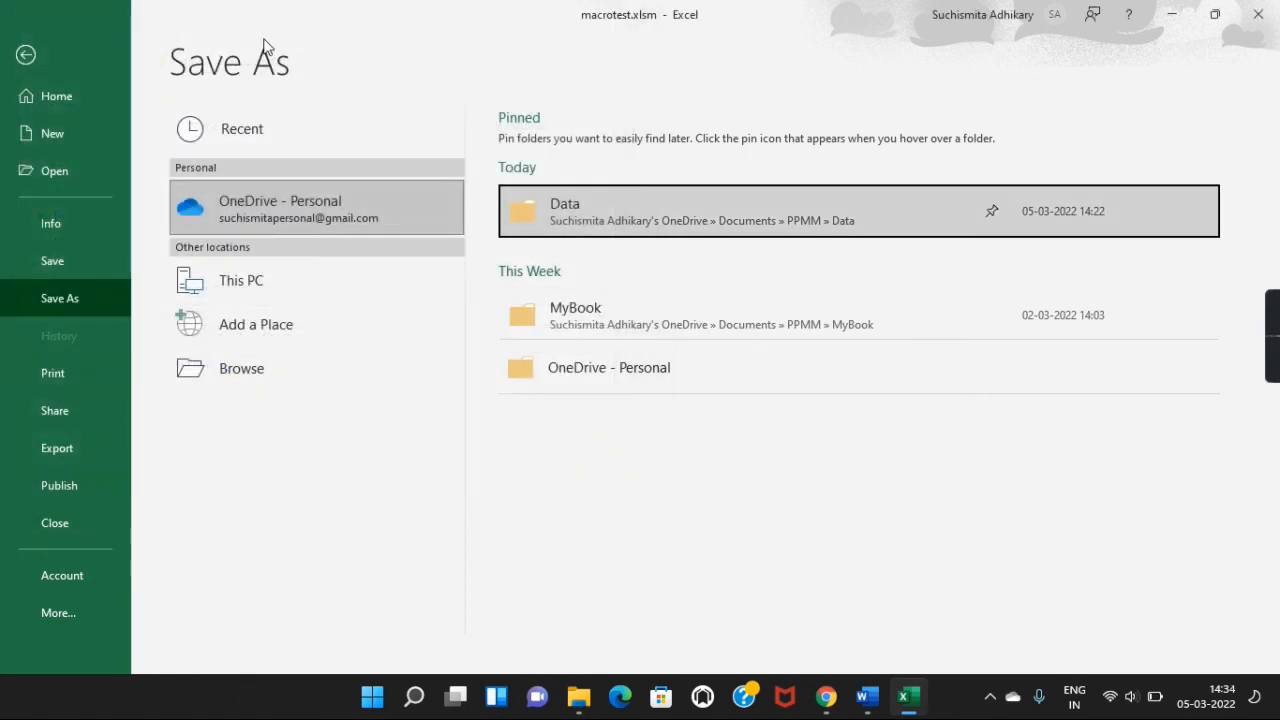
pyautogui.click(25, 54)
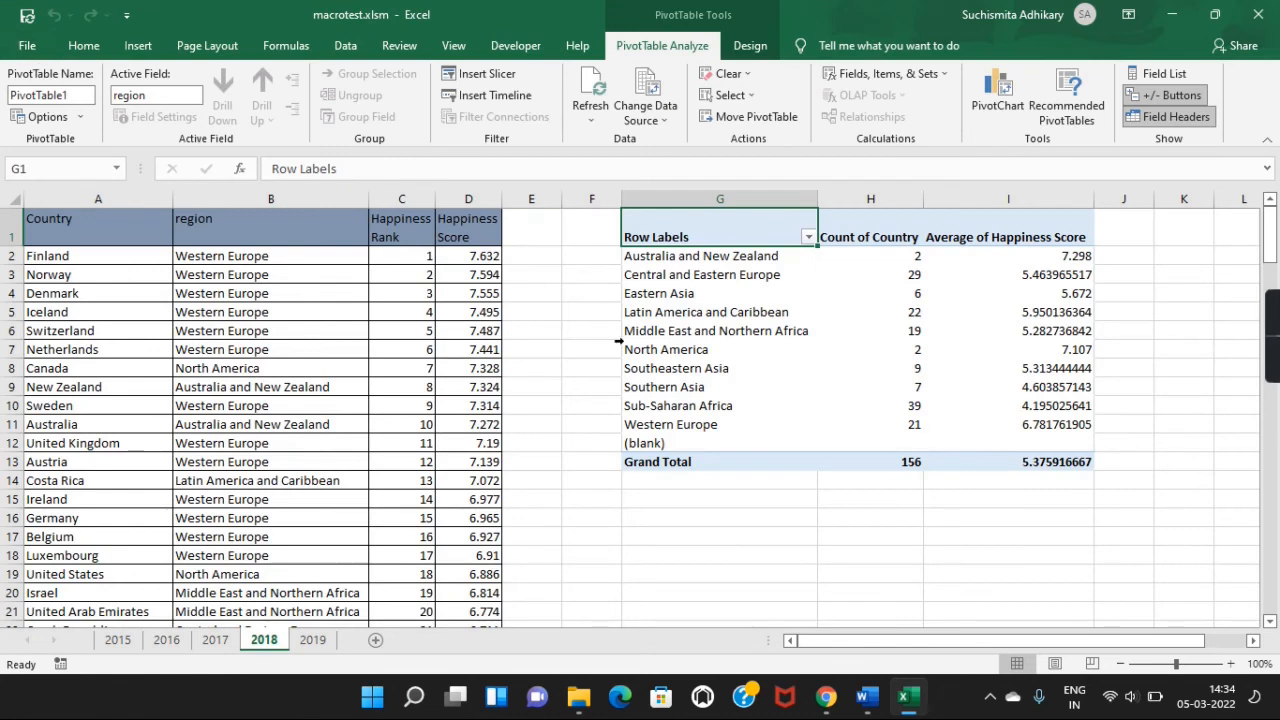
pyautogui.click(492, 428)
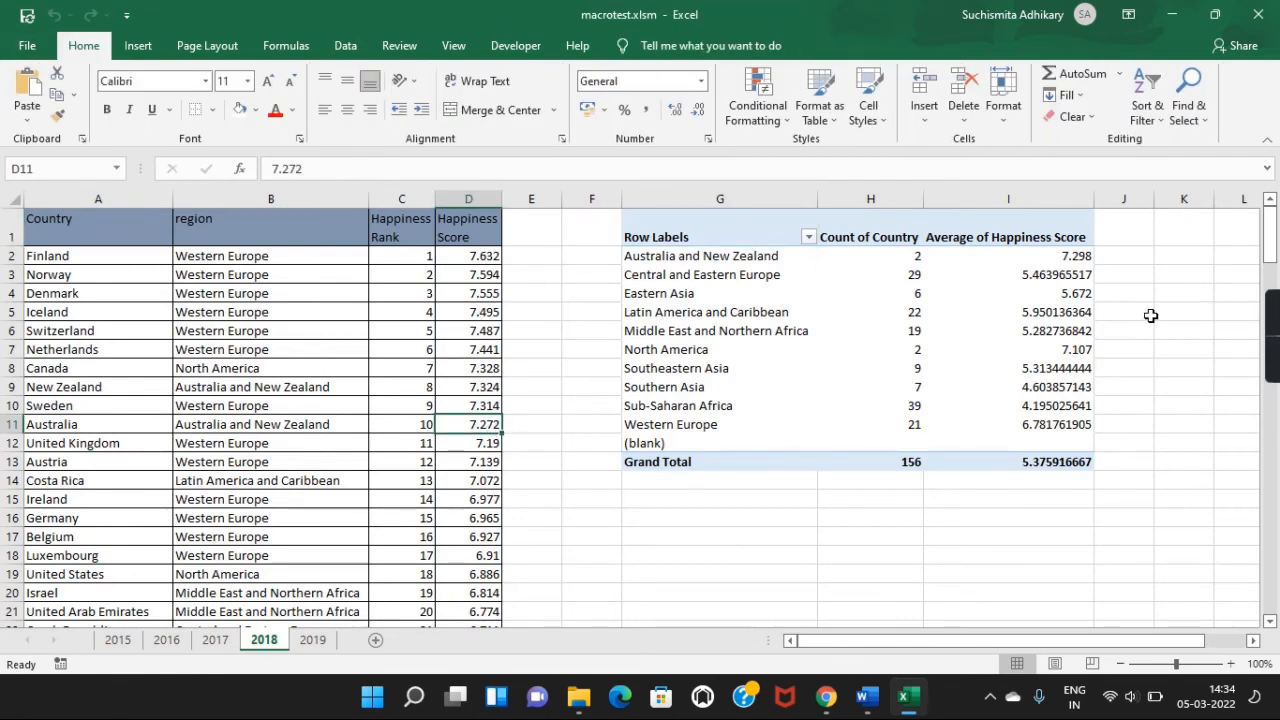